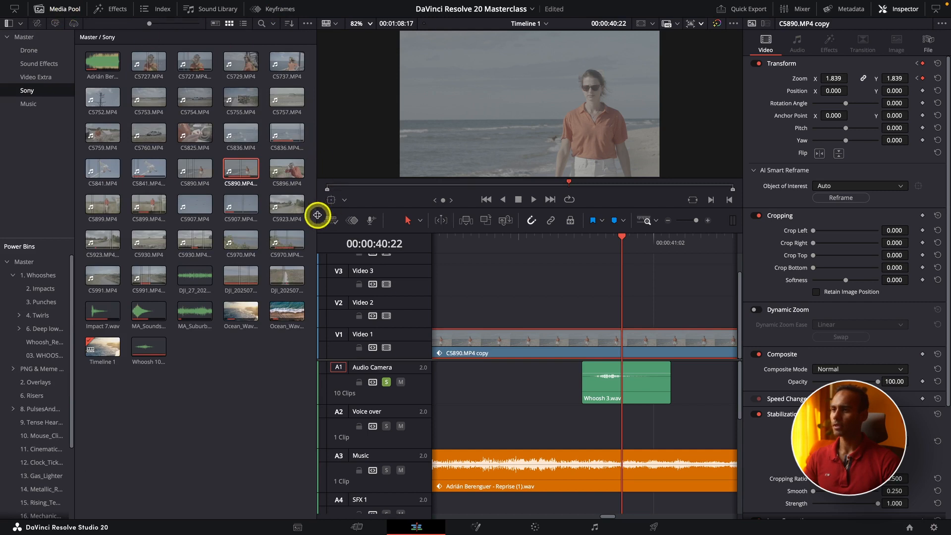
Narrow the media pool to half height so the timeline spans the freed width, and enlarge the viewer area above the timeline
drag(317, 215, 201, 223)
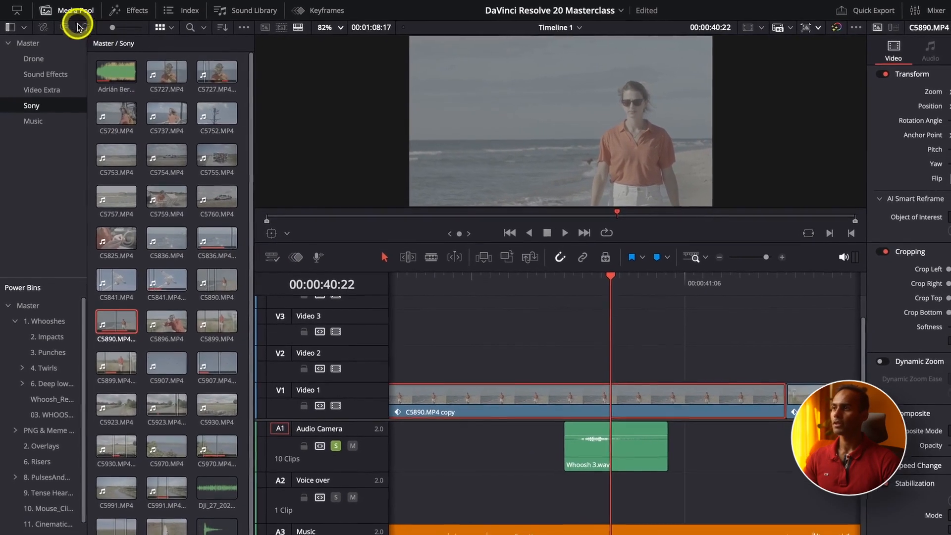
click(17, 11)
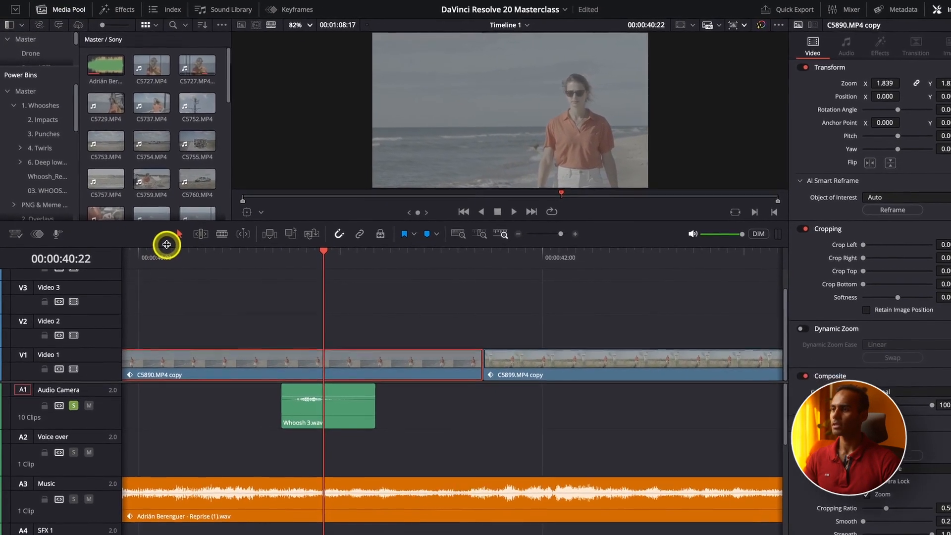
drag(165, 246, 147, 290)
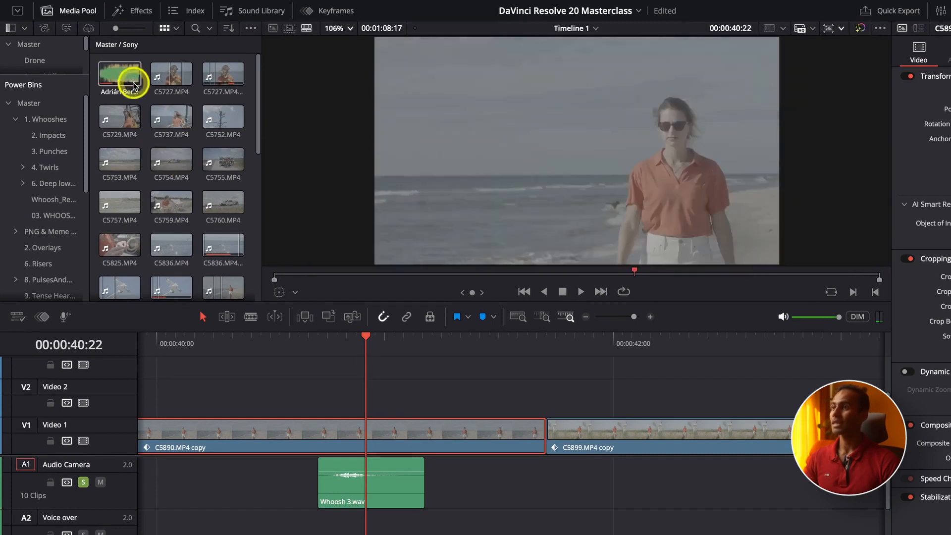
Open the effects library and widen both its category list and its effects list
click(127, 14)
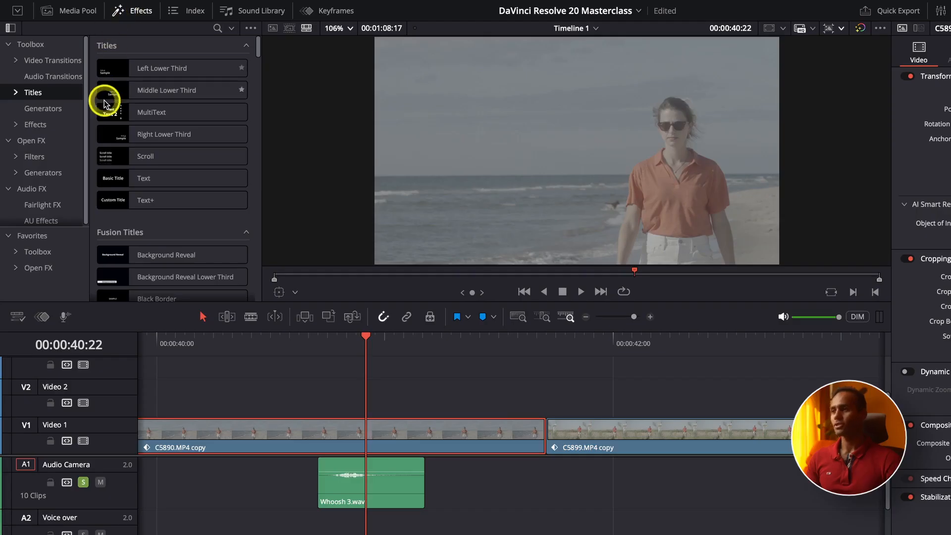
click(160, 150)
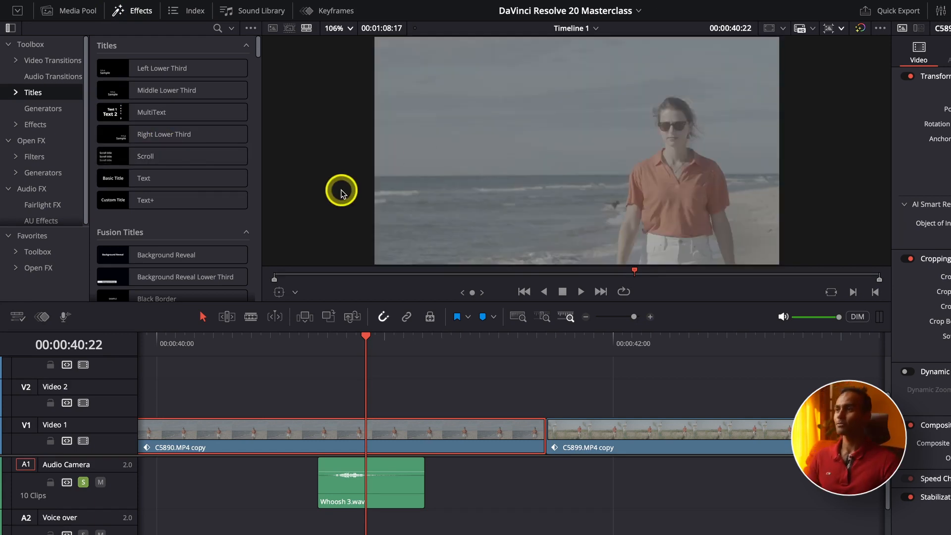
click(326, 348)
scroll(345, 351, down, 2)
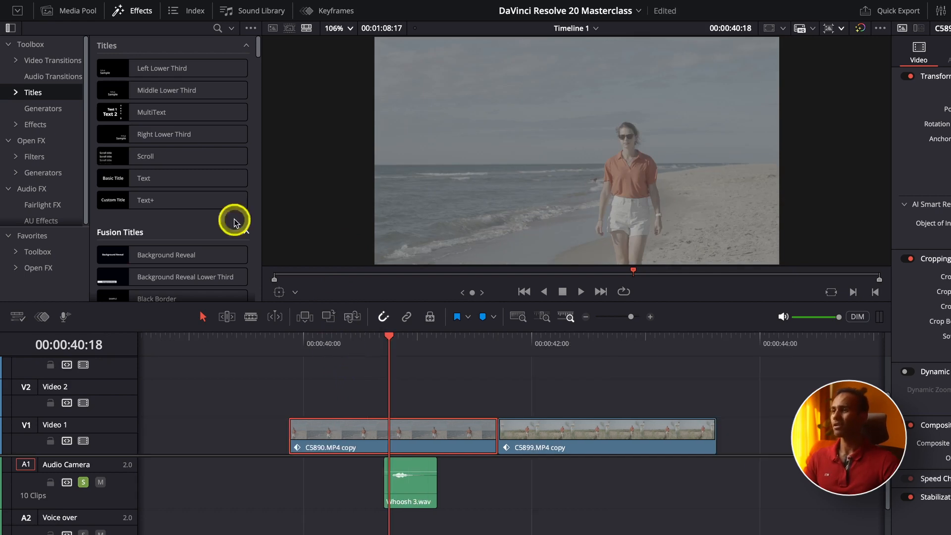
drag(88, 124, 124, 125)
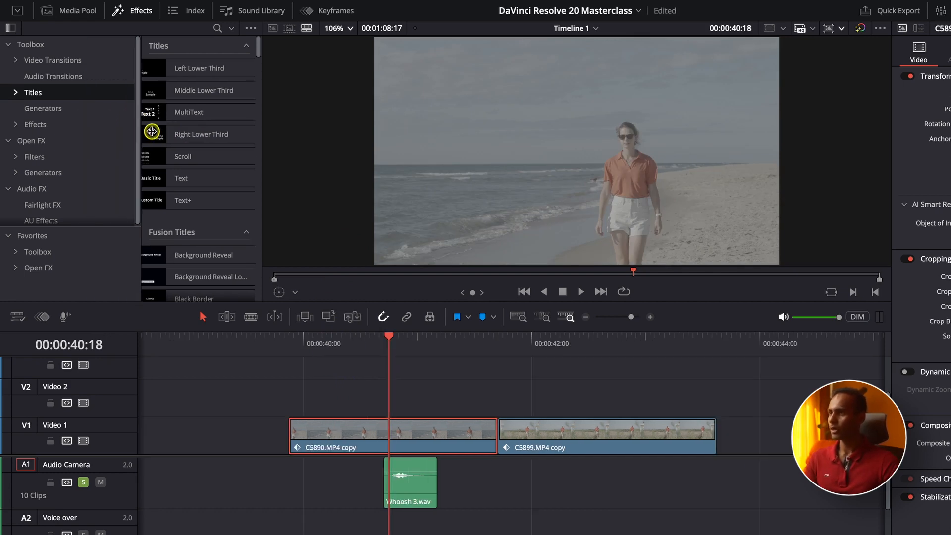
drag(261, 107, 433, 125)
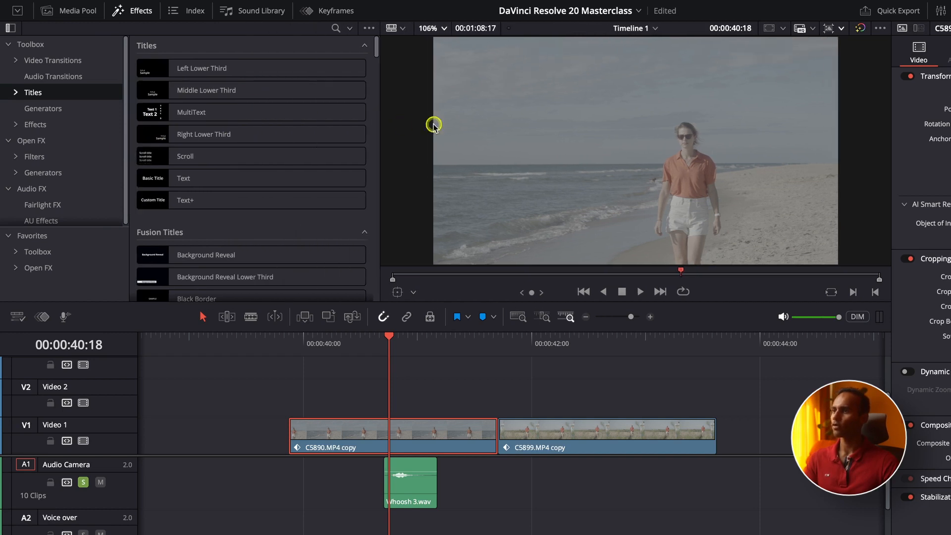
List all Toolbox effects and try to place Cross Fade +3 dB at the cut between the C5890 and C5899 video clips
click(130, 9)
click(129, 9)
click(28, 44)
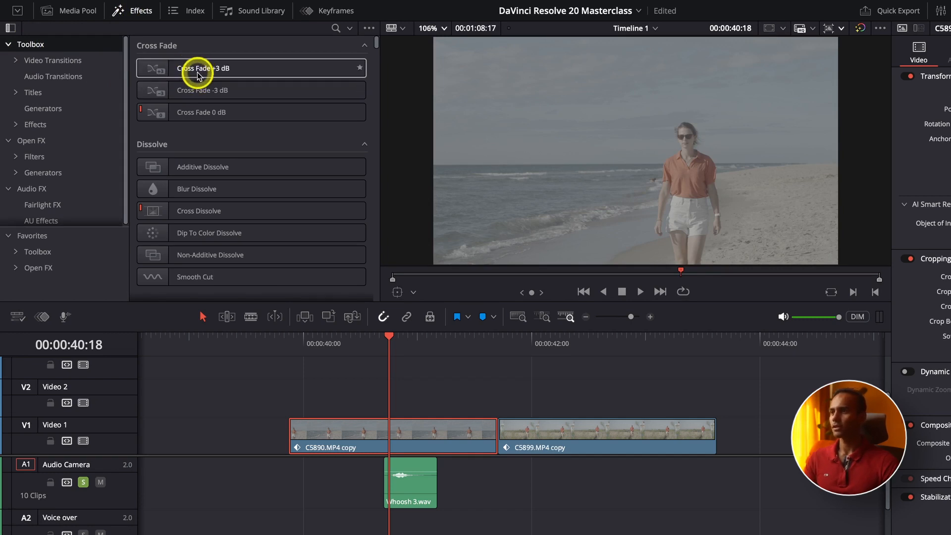
drag(197, 74, 496, 392)
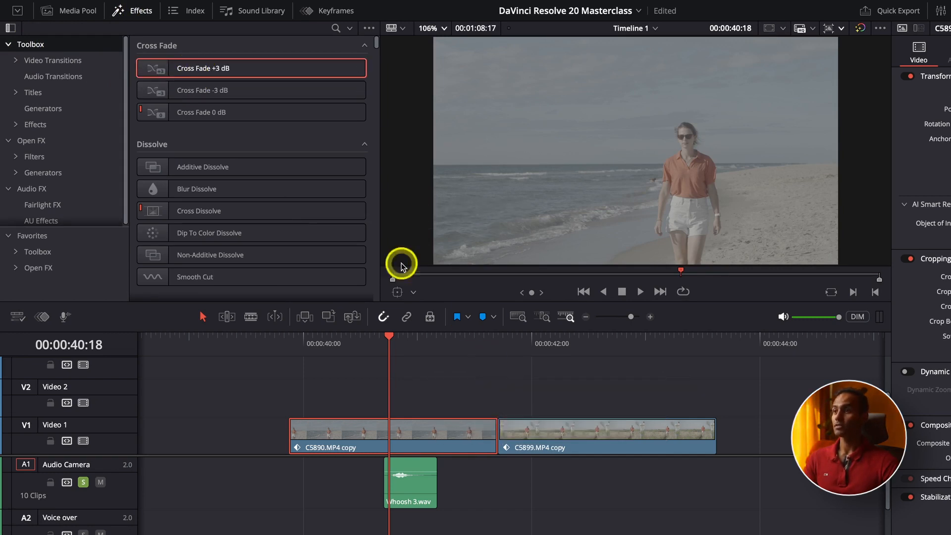
Place a duplicate of the C5991 clip with its audio directly after the C5890 clip, overwriting the C5899 clip
key(super+minus)
key(super+minus)
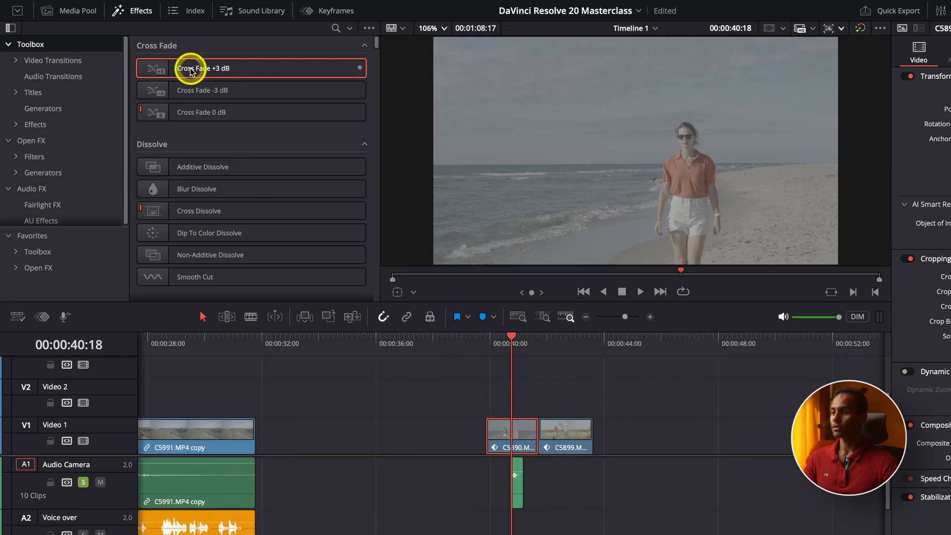
key(super+minus)
key(super+minus)
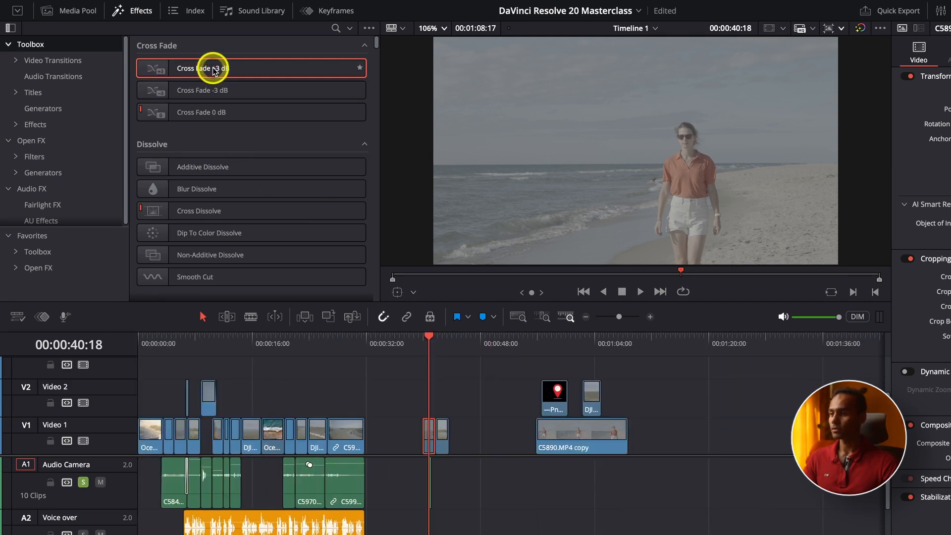
key(super+equal)
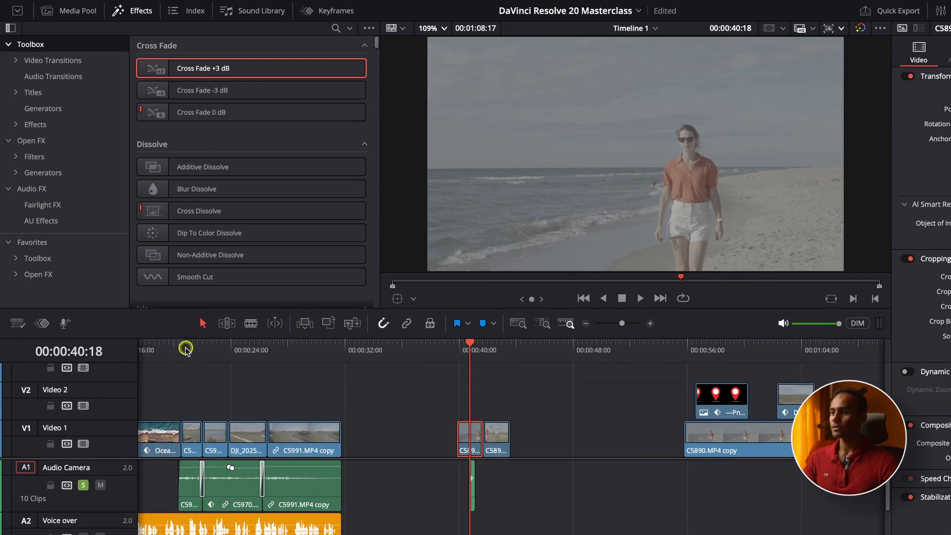
key(Home)
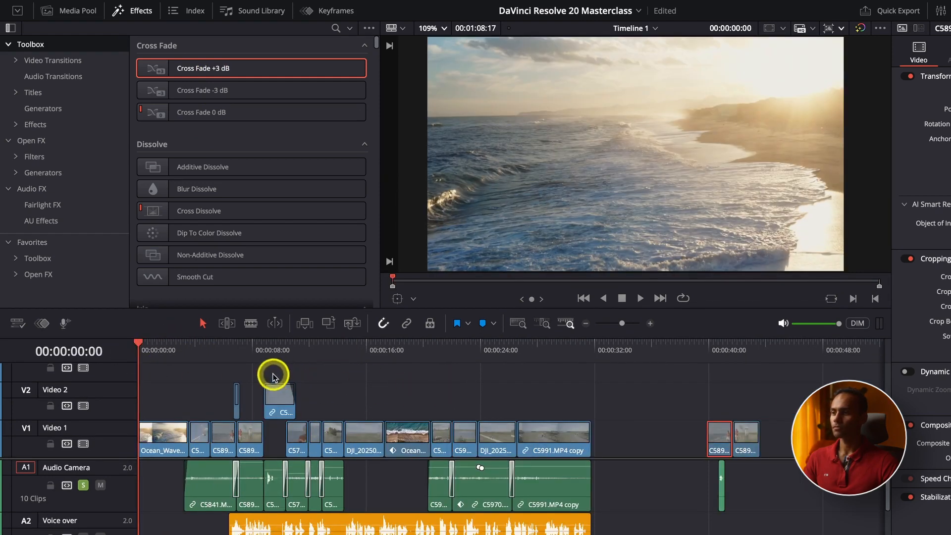
click(264, 356)
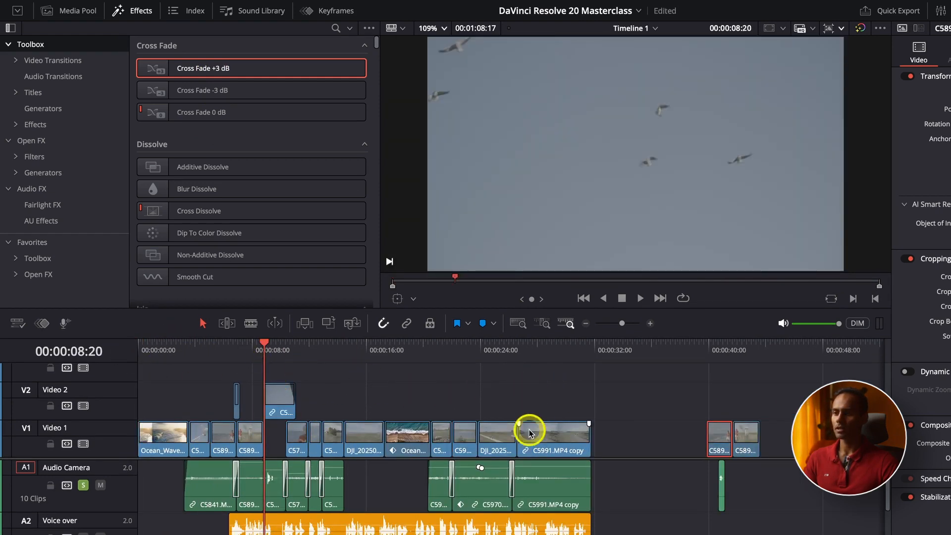
drag(563, 490, 777, 488)
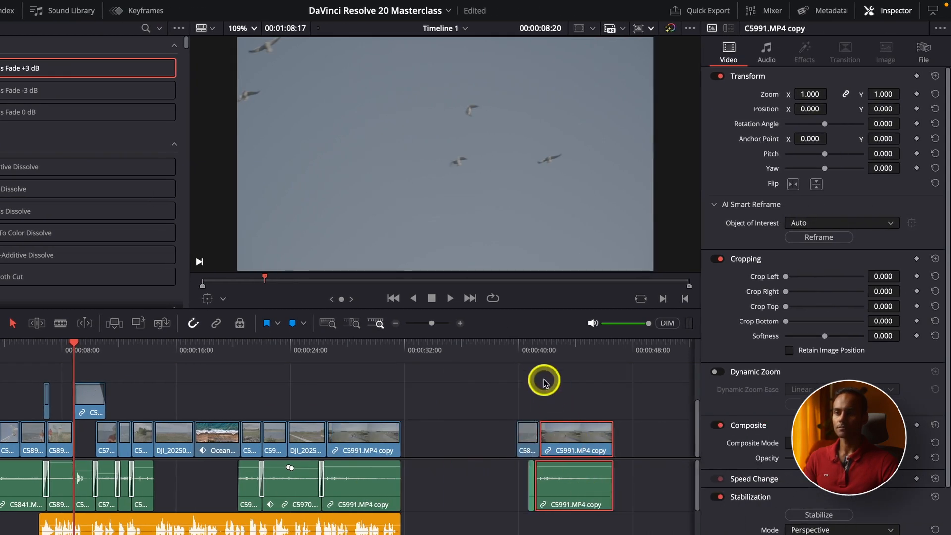
Add a Cross Fade +3 dB where Whoosh 3.wav meets the C5991 audio on the Audio Camera track
click(538, 362)
key(super+equal)
key(super+equal)
key(super+equal)
click(249, 386)
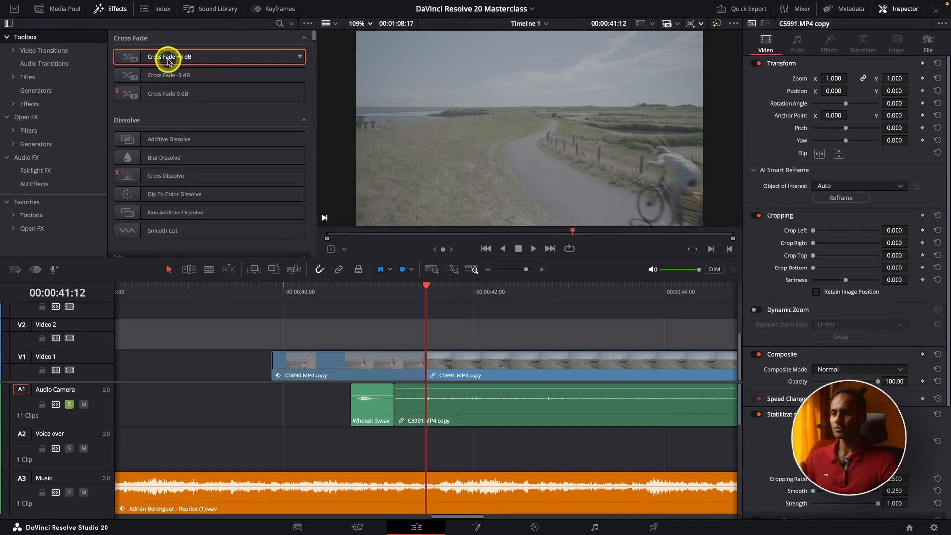
drag(169, 58, 399, 409)
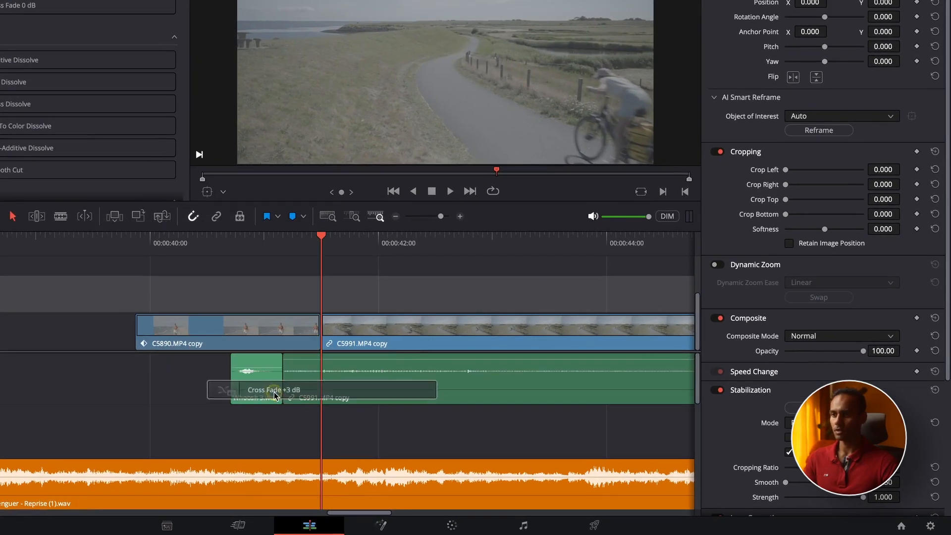
drag(288, 384, 281, 375)
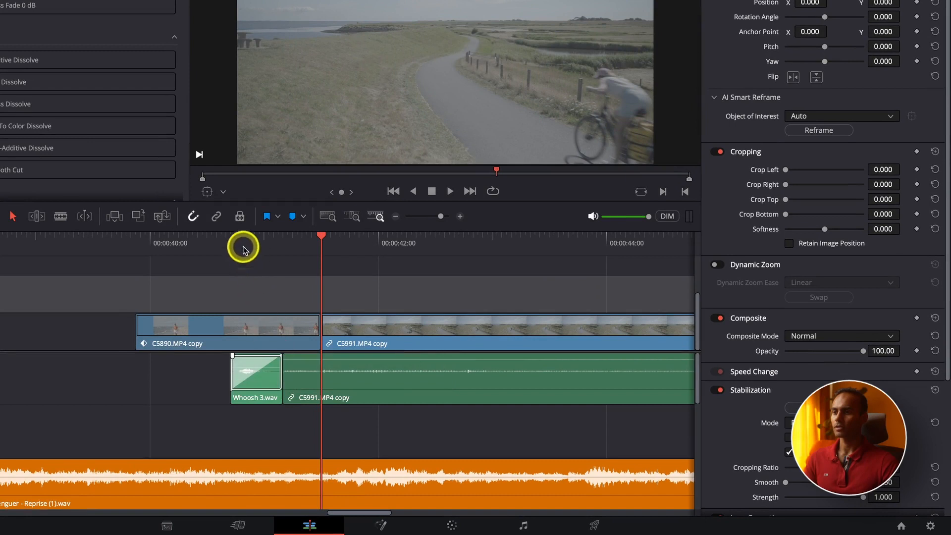
Play back the fade between Whoosh 3.wav and the C5991 audio clip from just before the whoosh
click(241, 245)
key(space)
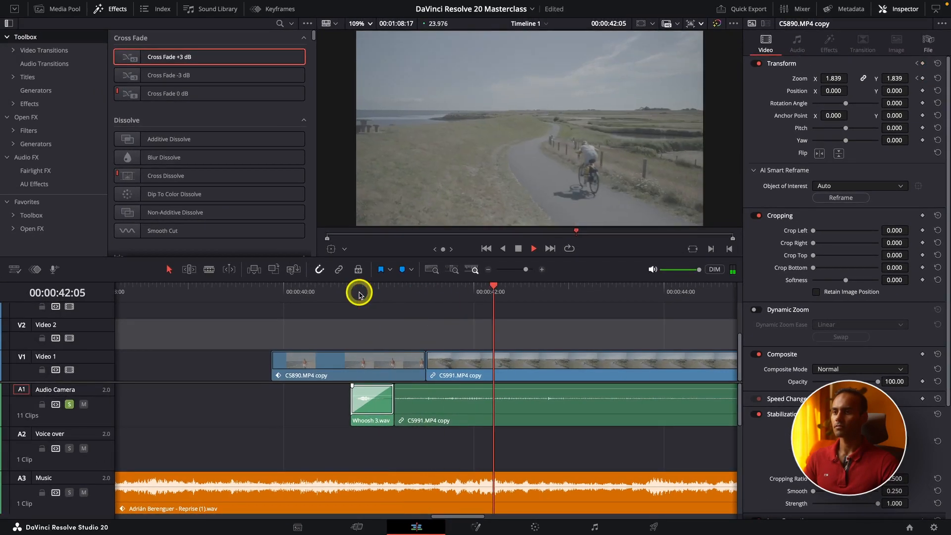
click(352, 291)
key(space)
click(351, 291)
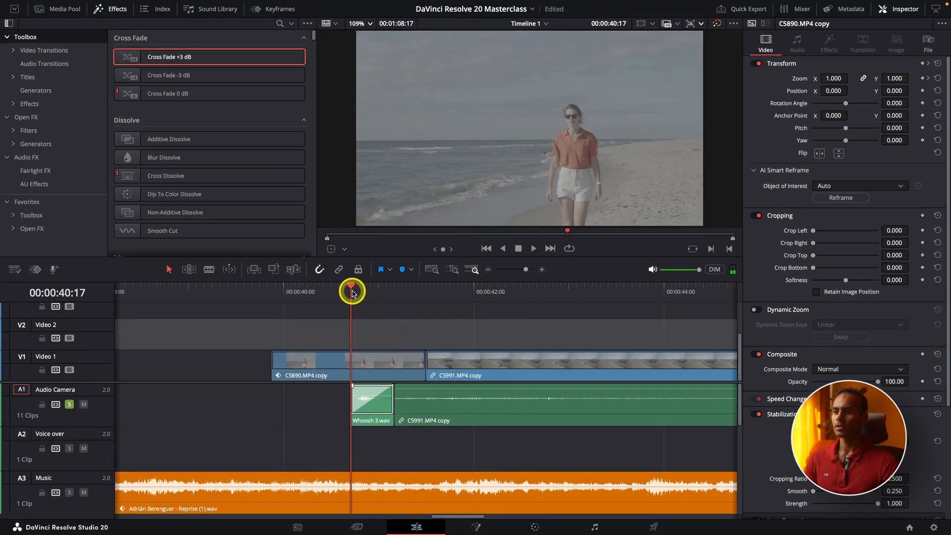
click(428, 413)
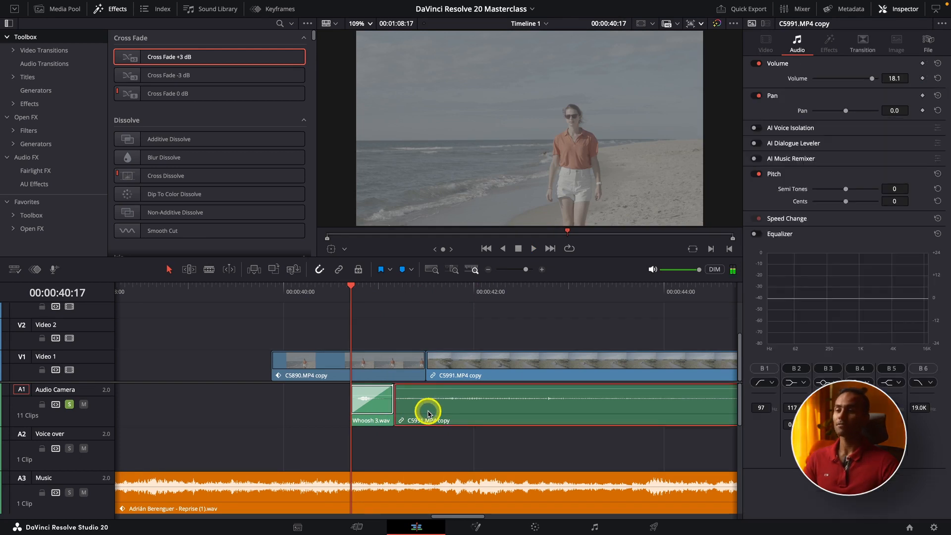
key(space)
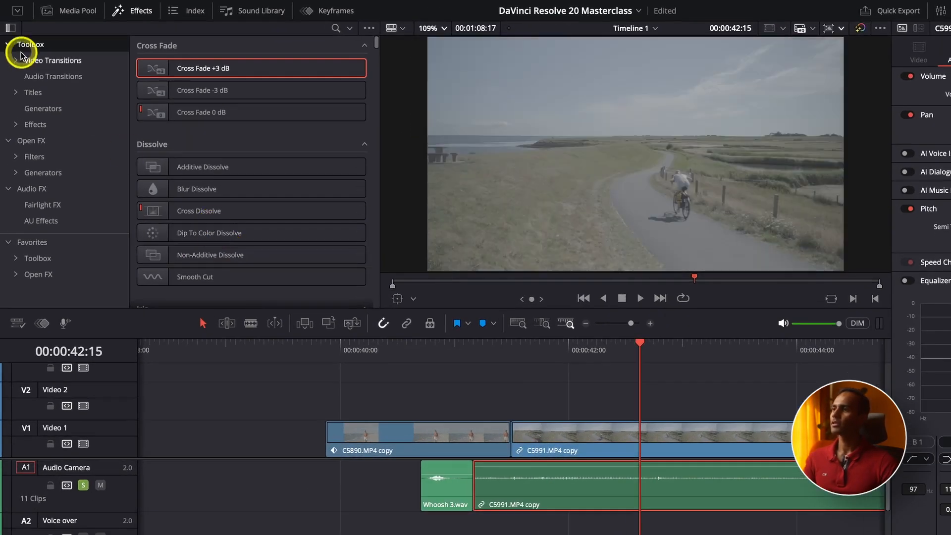
Add an Additive Dissolve at the cut between the C5890 and C5991 video clips and play it back
scroll(163, 136, down, 2)
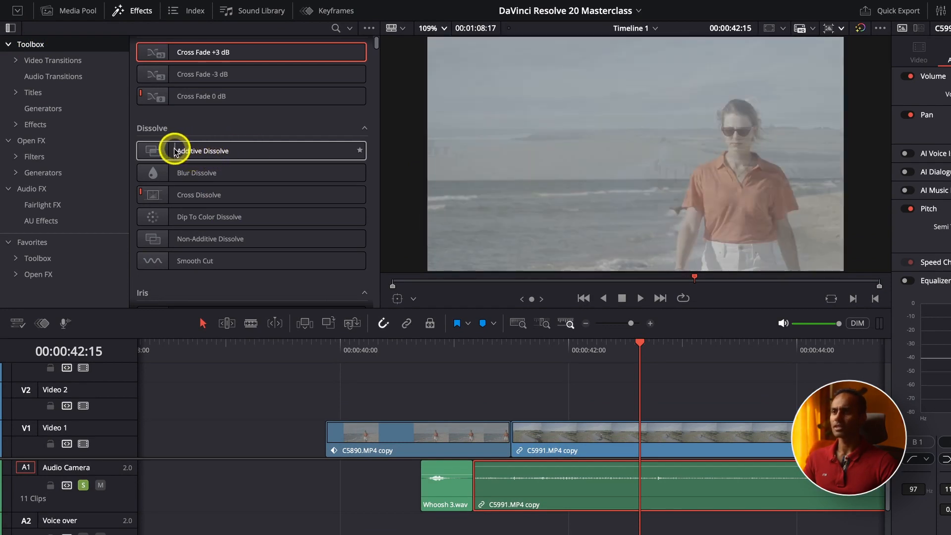
drag(174, 151, 513, 434)
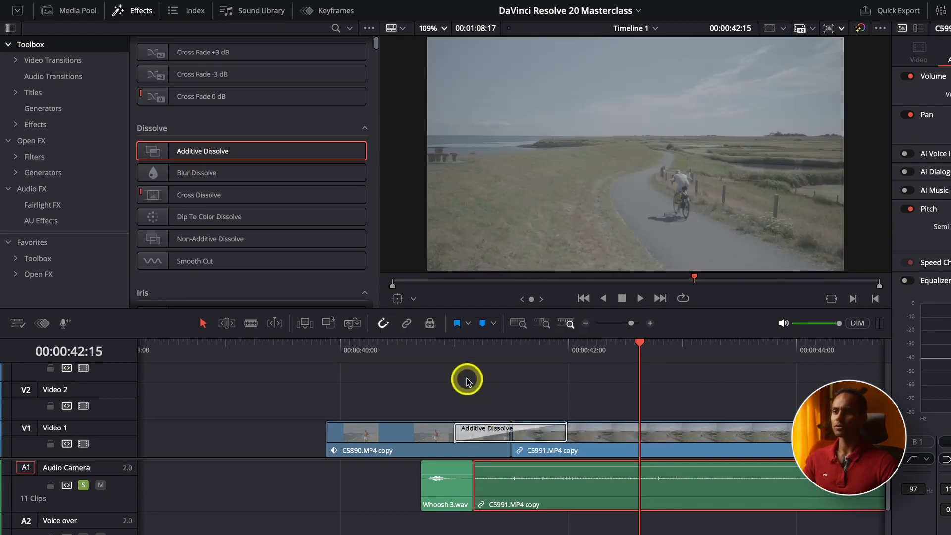
click(419, 346)
key(space)
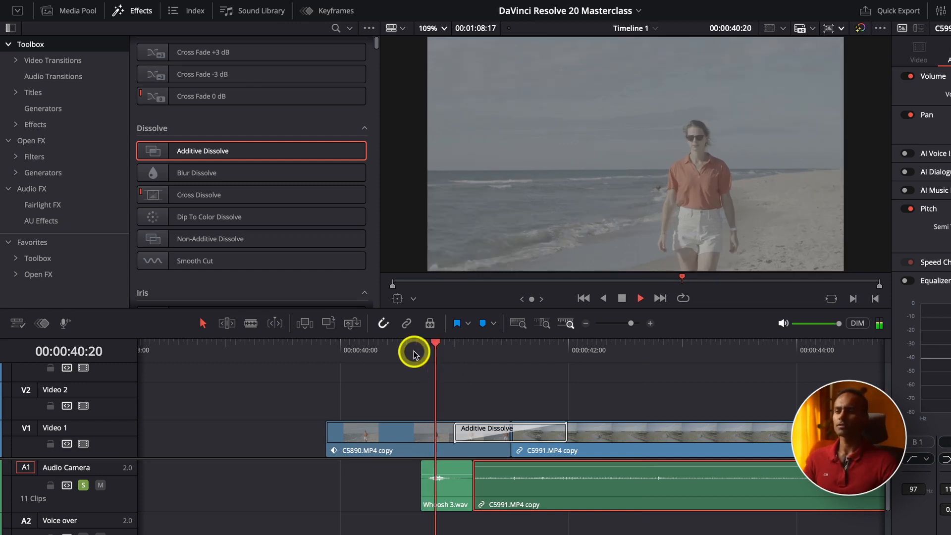
Roll the cut between the C5890 and C5991 video clips to just past 00:00:42:00 and play back the transition
key(super+minus)
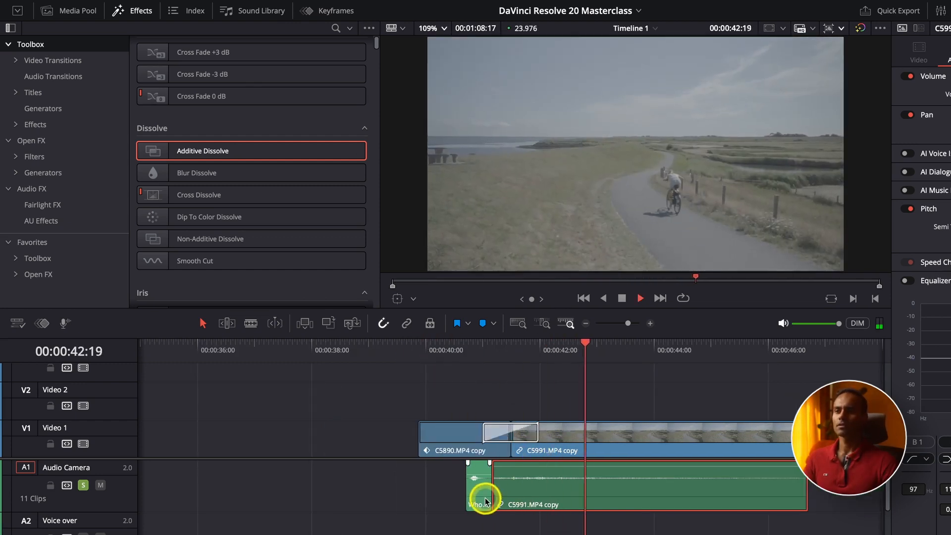
key(space)
click(514, 445)
drag(515, 446, 545, 436)
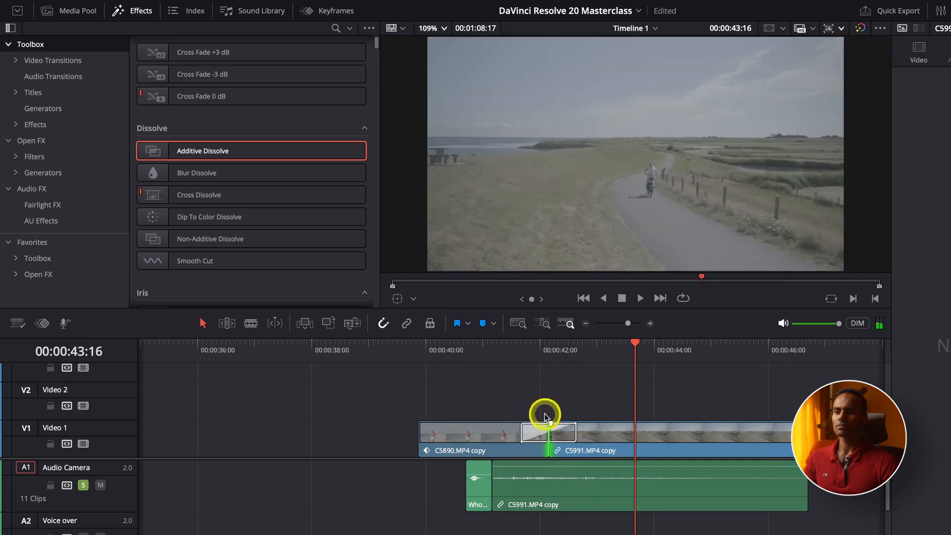
click(503, 352)
key(space)
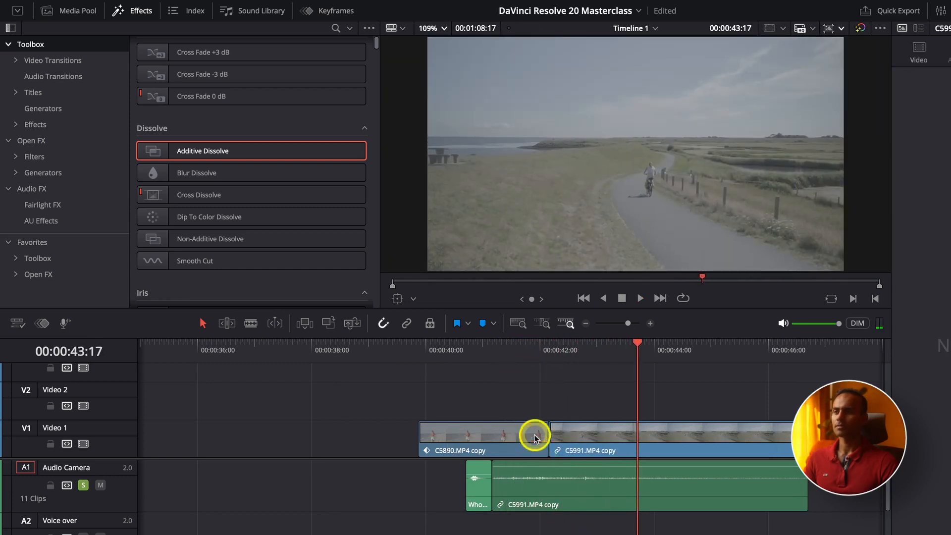
Try a Blur Dissolve at the cut between the C5890 and C5991 video clips, play it back and delete it
scroll(164, 193, down, 1)
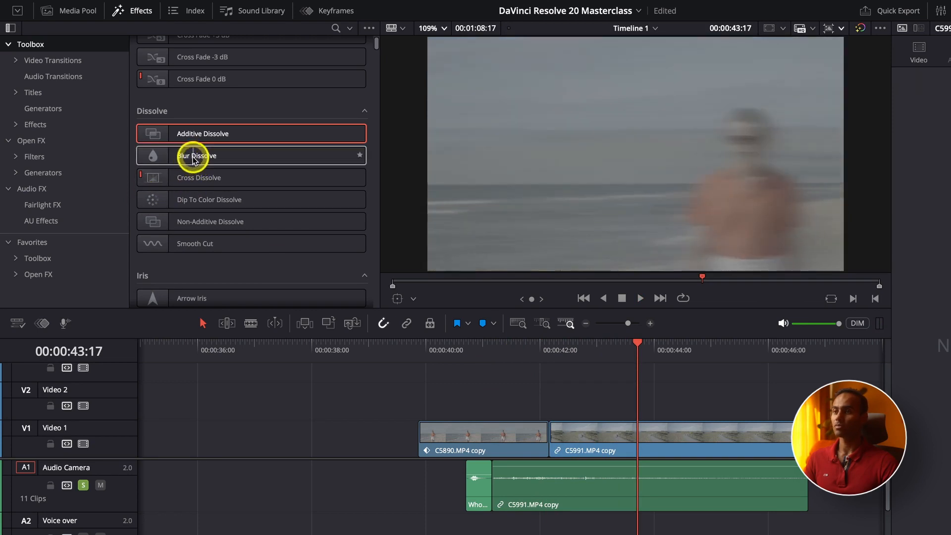
drag(194, 158, 548, 440)
click(515, 357)
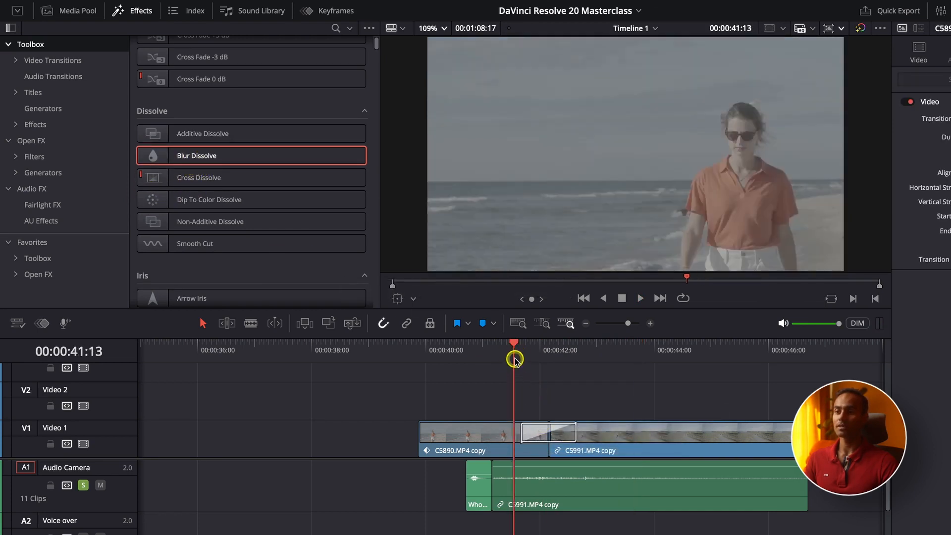
key(space)
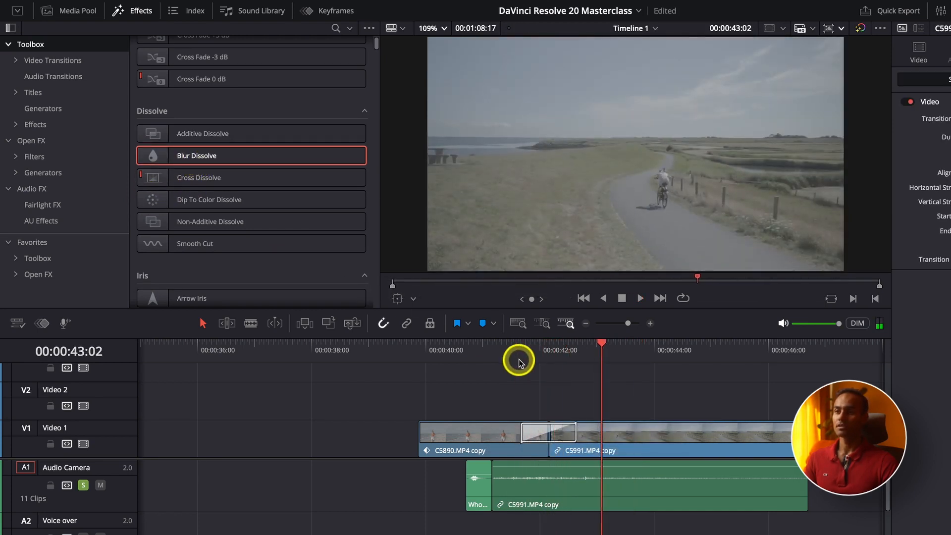
key(Delete)
Add a Cross Iris transition at the cut between the C5890 and C5991 video clips and place the playhead just before it
scroll(210, 248, down, 2)
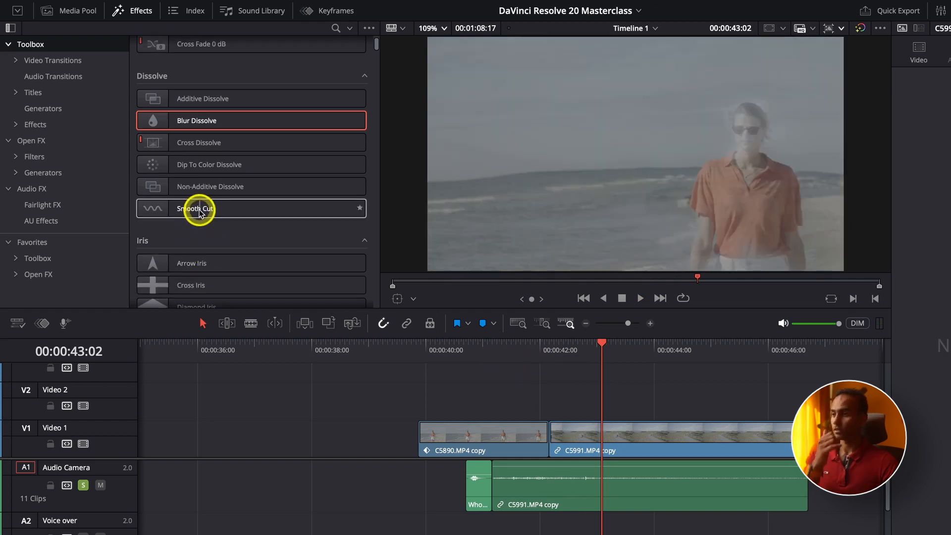
scroll(198, 211, down, 5)
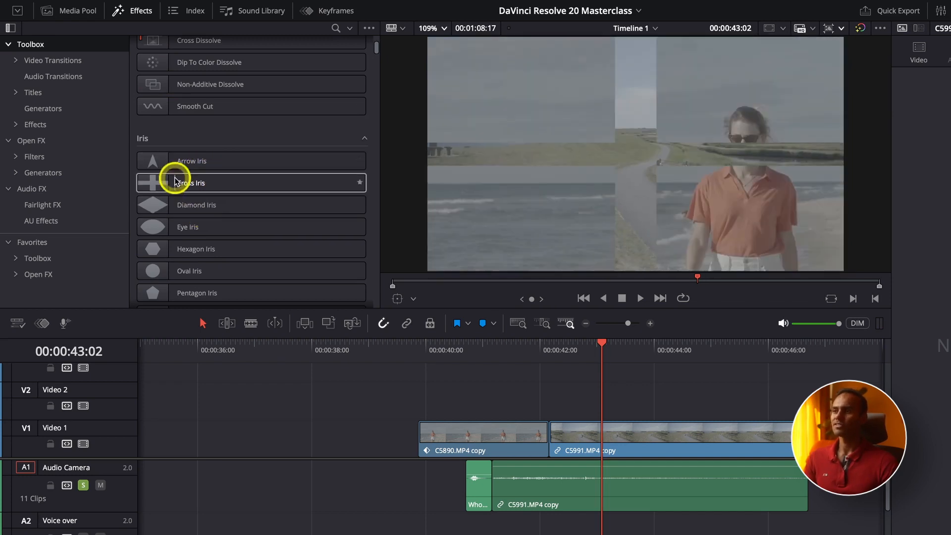
drag(177, 182, 550, 435)
click(509, 350)
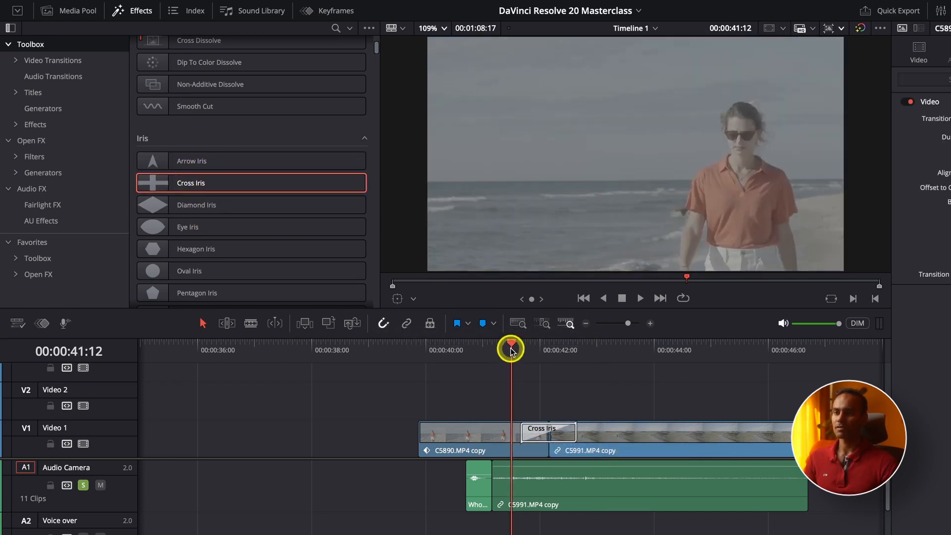
Play back the Cross Iris transition between the C5890 and C5991 video clips and delete it
key(space)
key(space)
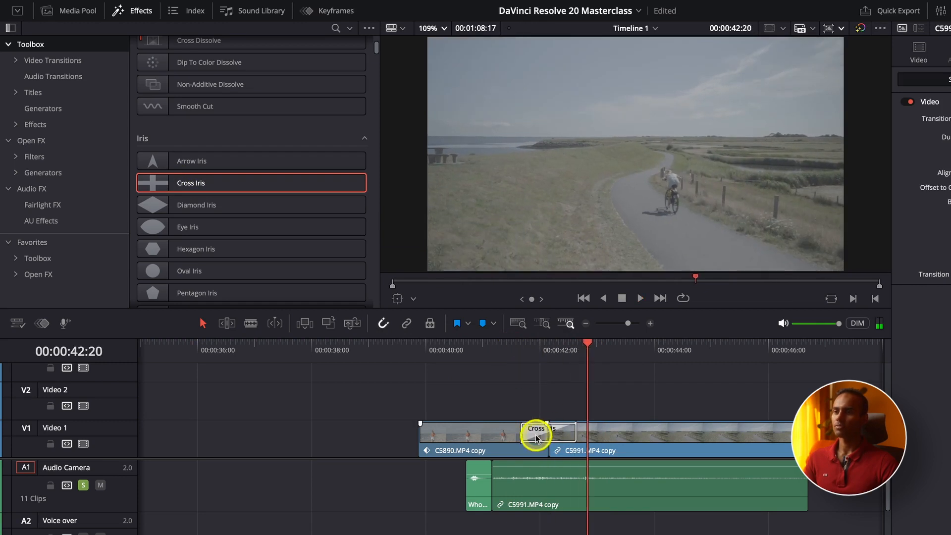
key(Delete)
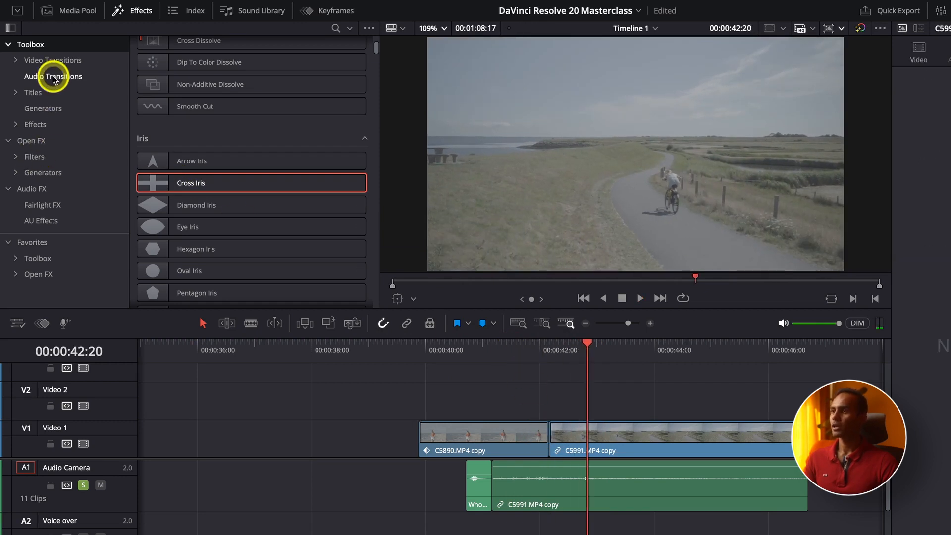
Skim the full Toolbox effects list and narrow it to Video Transitions only
scroll(241, 200, up, 5)
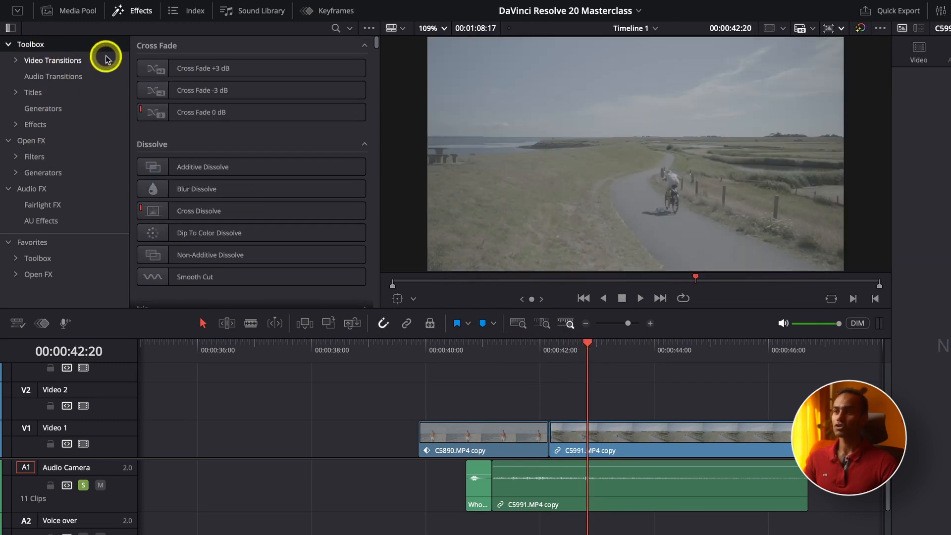
scroll(281, 89, down, 20)
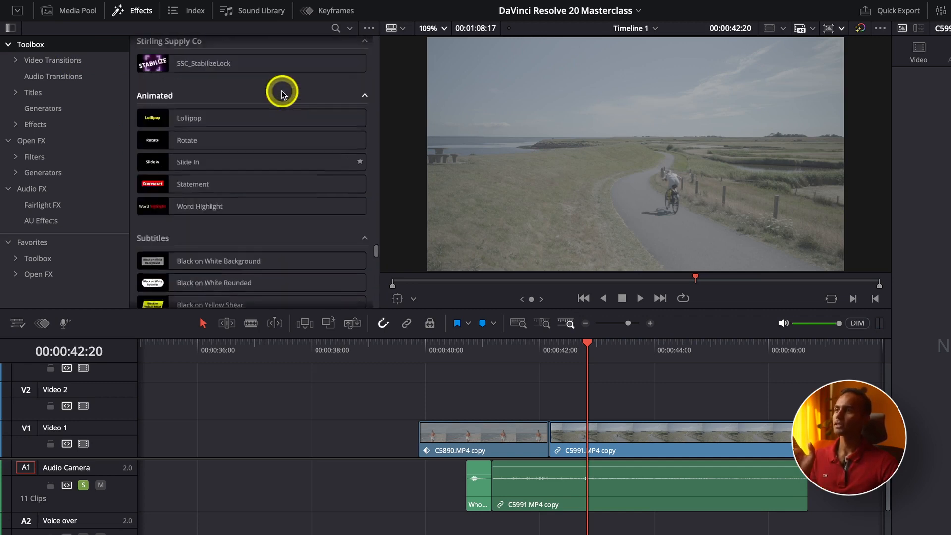
scroll(282, 93, up, 20)
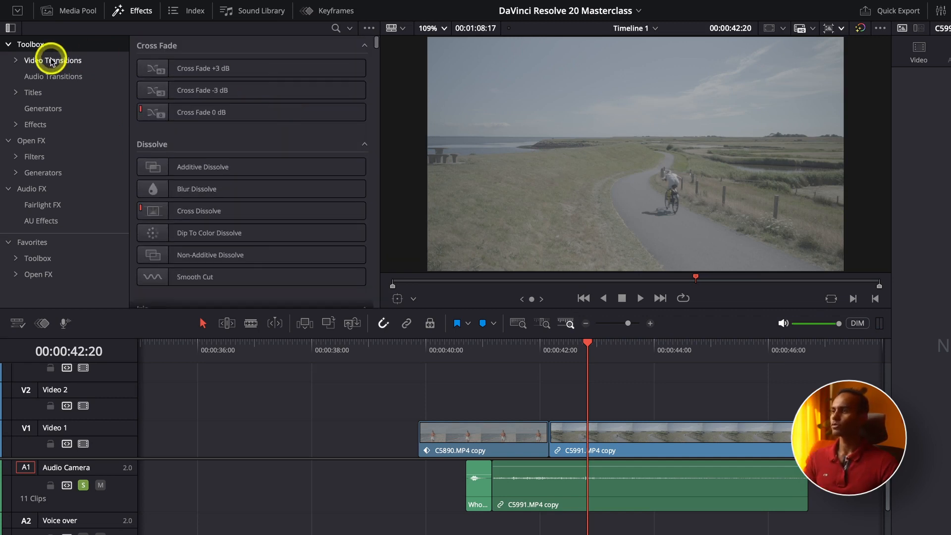
click(51, 61)
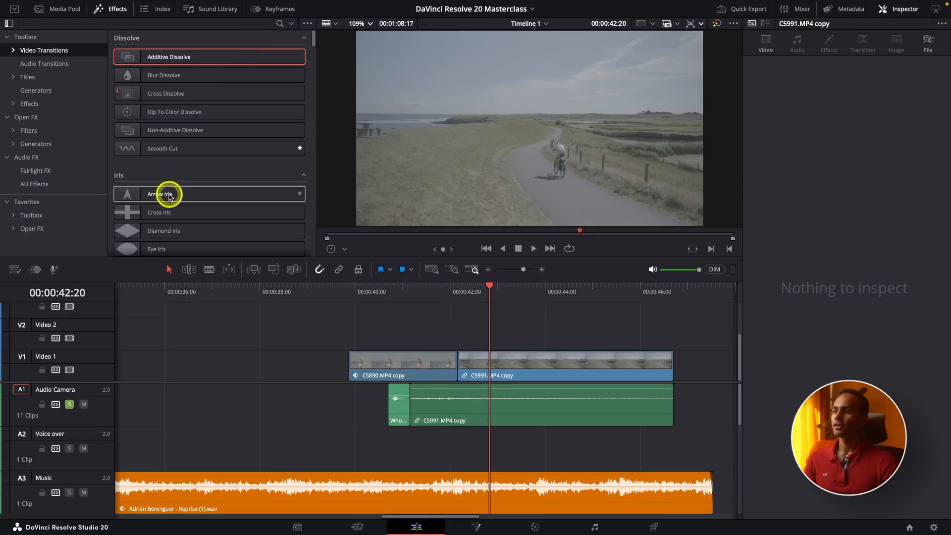
Add the Slide transition from the Motion group at the cut between the C5890 and C5991 video clips and play it back
scroll(169, 197, down, 5)
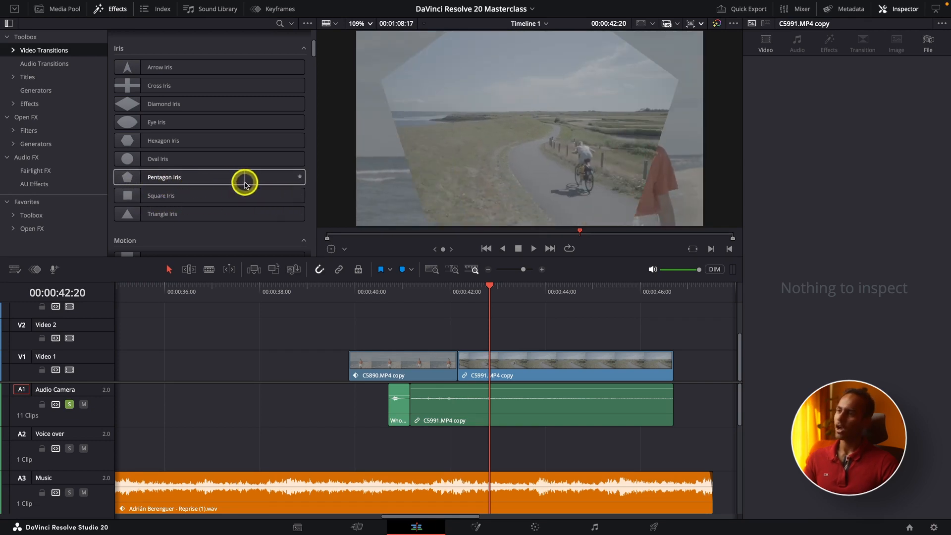
scroll(243, 183, down, 4)
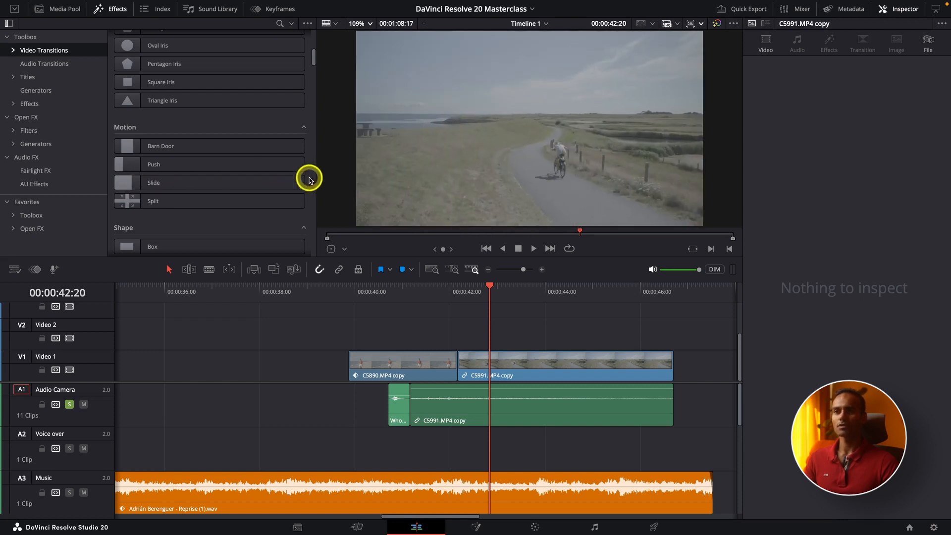
drag(219, 184, 464, 361)
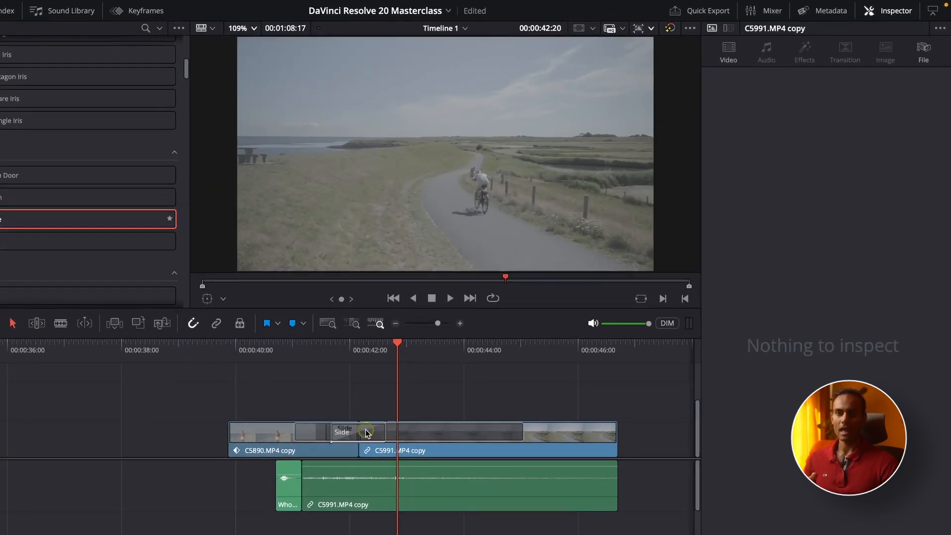
drag(367, 434, 367, 434)
click(304, 350)
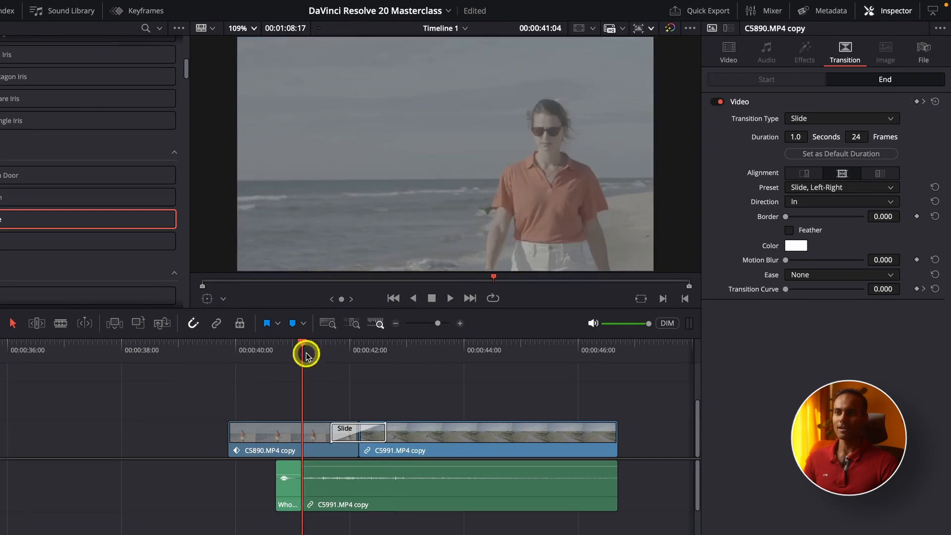
key(space)
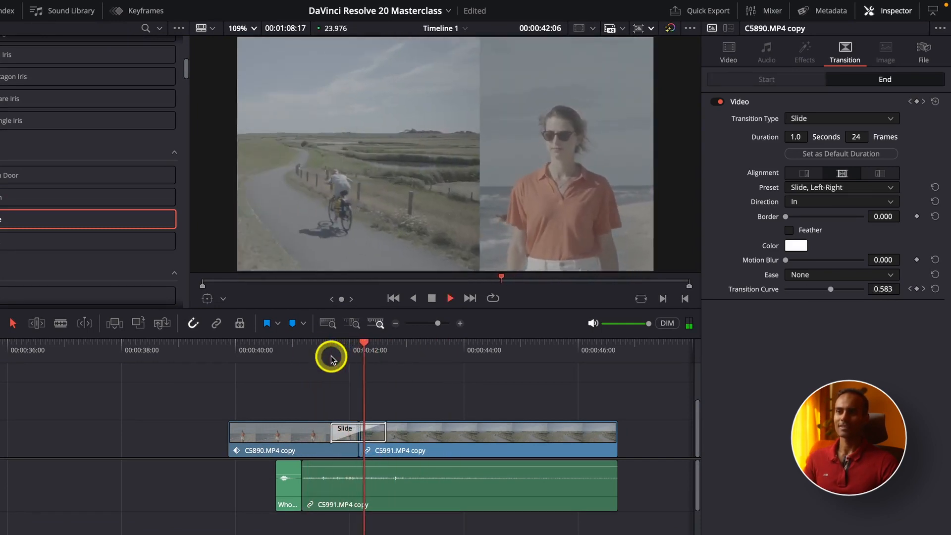
Set the Slide transition's Transition Curve to 0.137 at 00:00:42:10 and play the transition back twice
drag(362, 360, 373, 358)
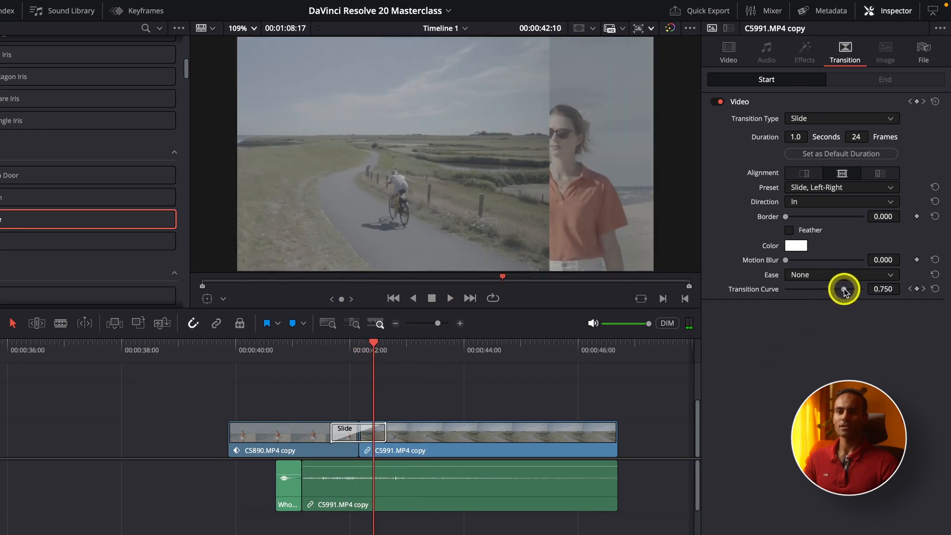
drag(843, 289, 796, 291)
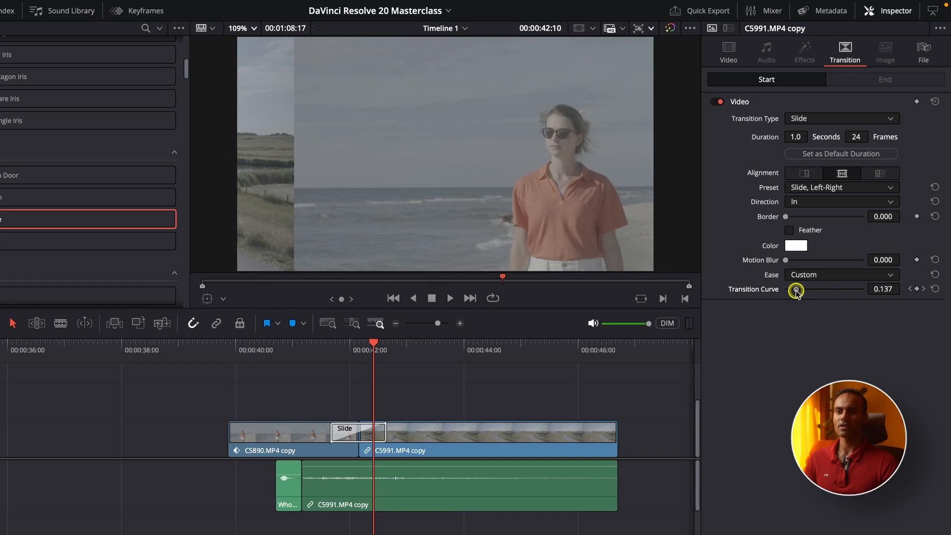
click(307, 353)
key(space)
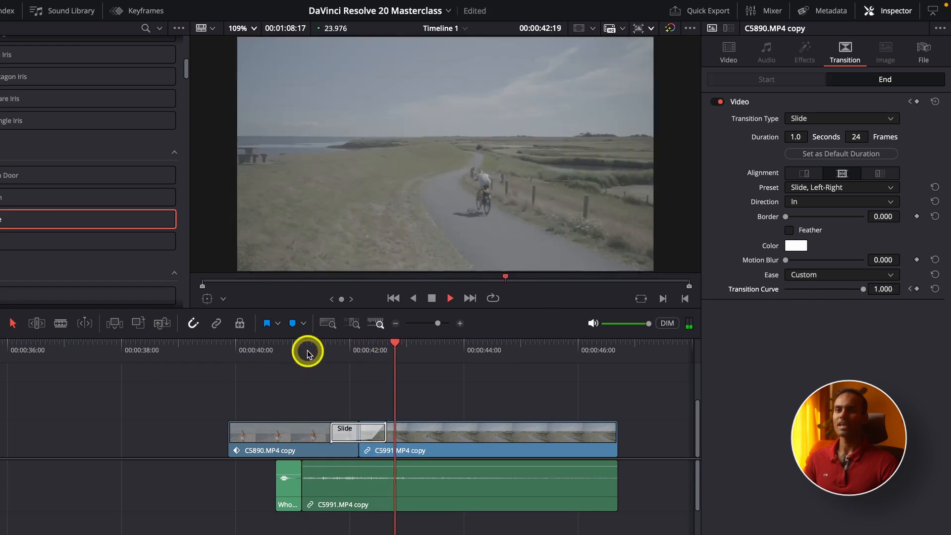
click(309, 352)
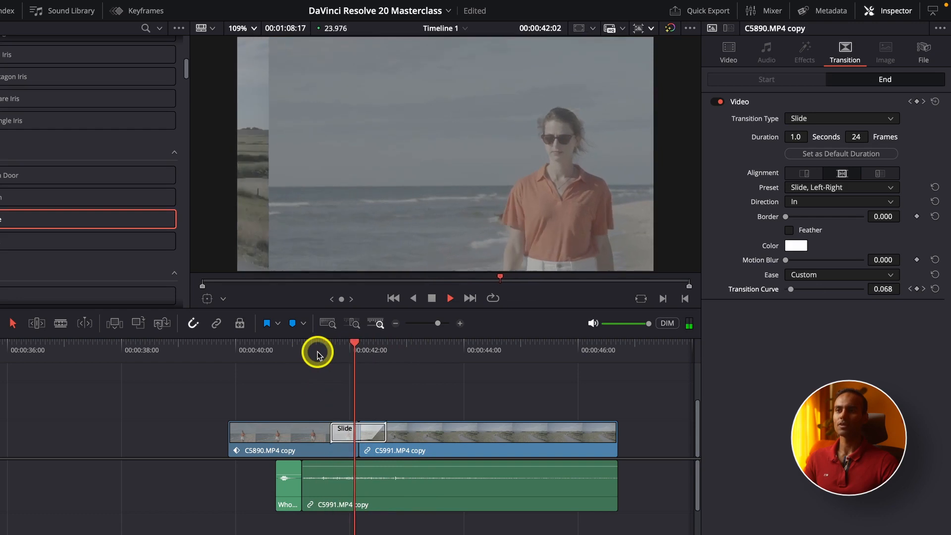
Stop playback at 00:00:41:23 inside the Slide transition and reset its Transition Curve
click(347, 352)
key(space)
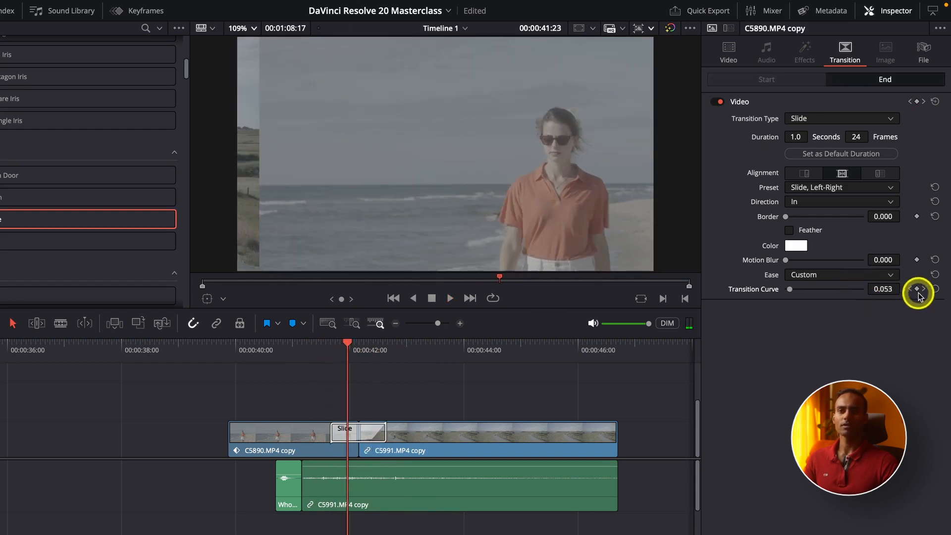
click(935, 289)
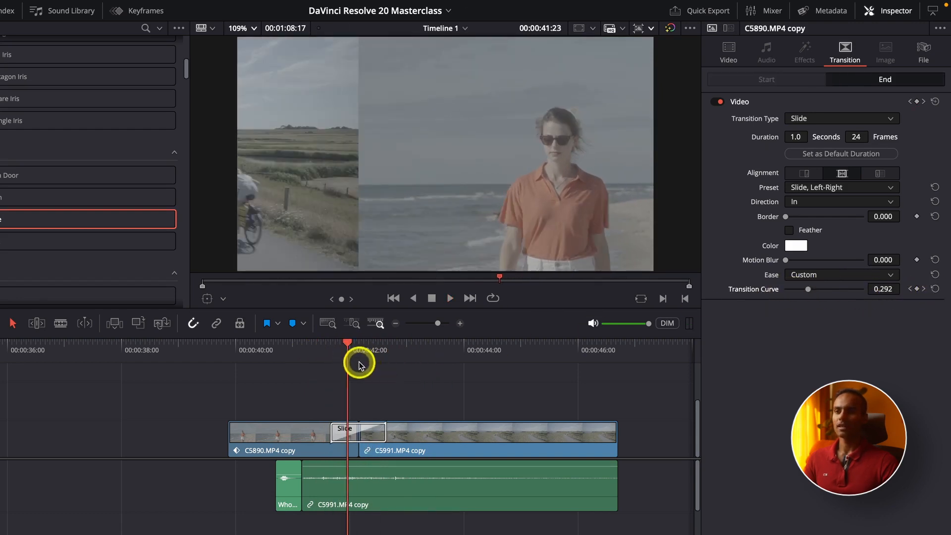
Set the Slide transition's Transition Curve to 1.000 at 00:00:41:22, then play back and scrub through the transition
drag(346, 351, 344, 351)
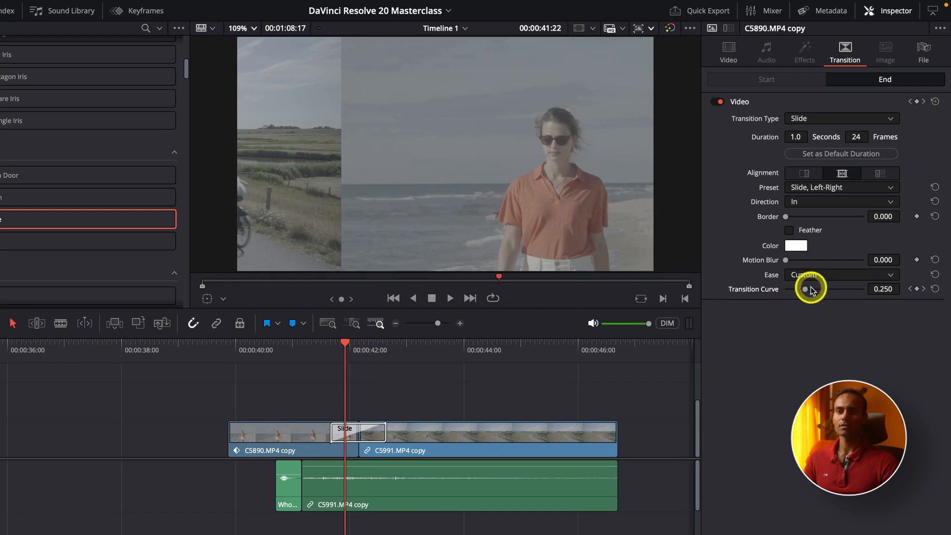
drag(811, 290, 879, 293)
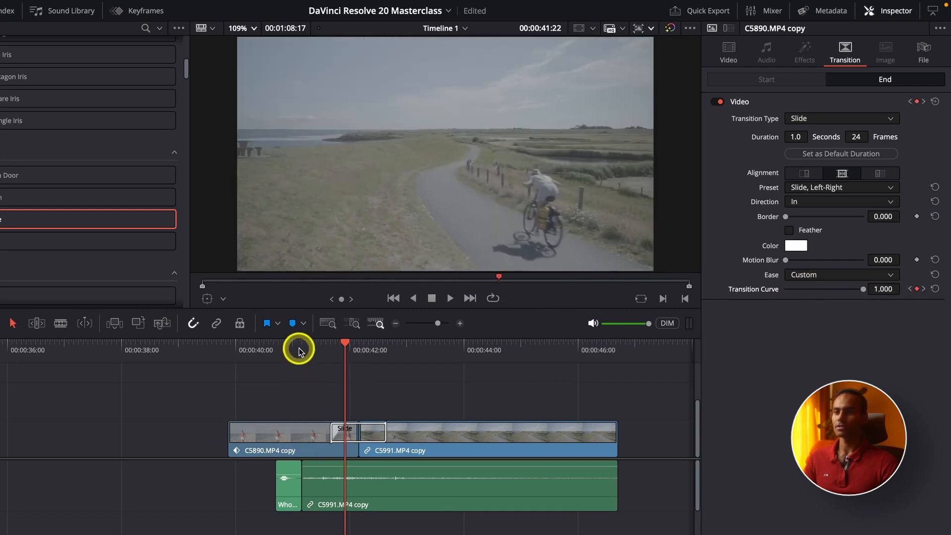
click(298, 347)
key(space)
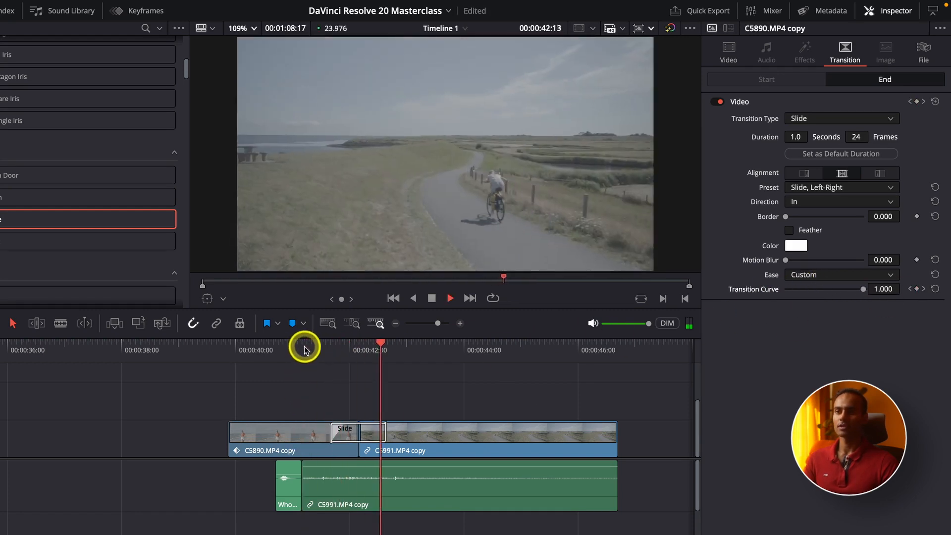
key(space)
drag(318, 347, 330, 347)
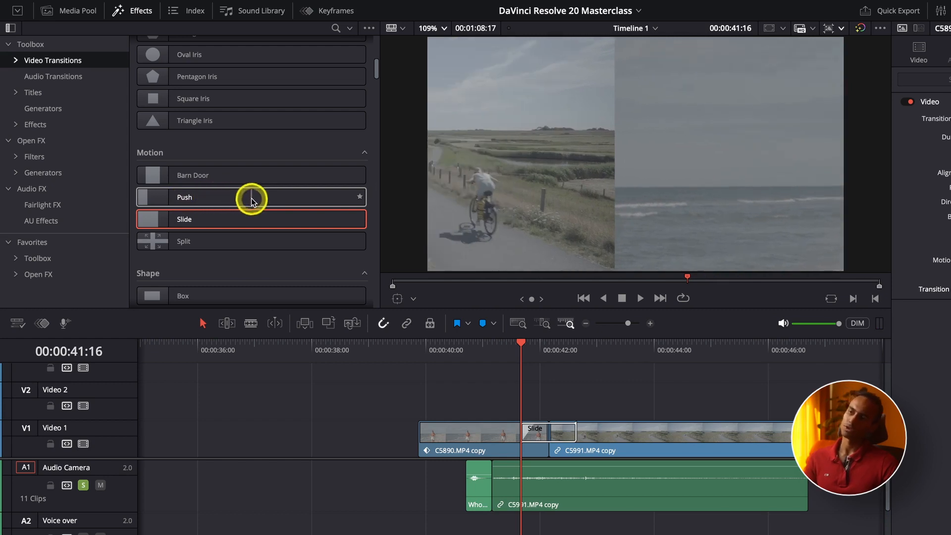
Replace the Slide between the C5890 and C5991 video clips with the Camera Shake Fusion transition and play it back
scroll(251, 200, down, 10)
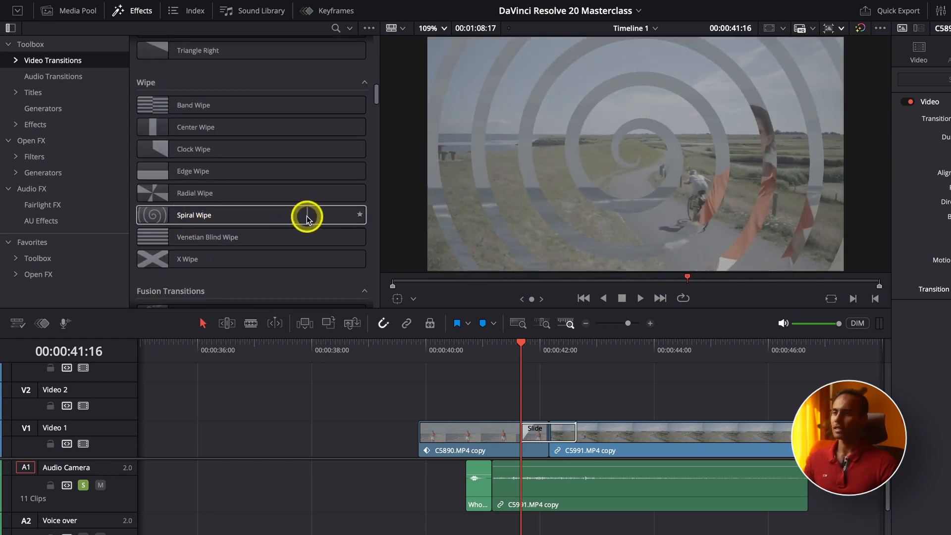
scroll(306, 218, down, 4)
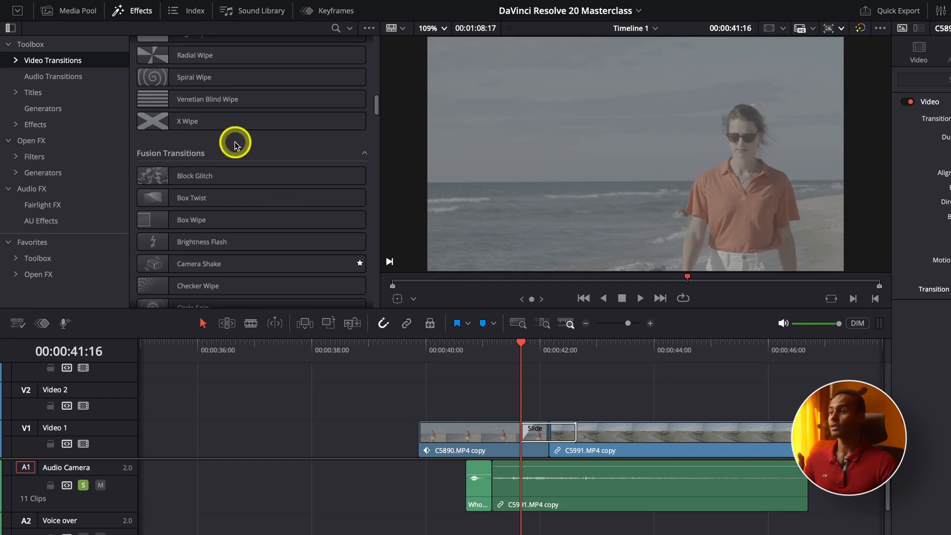
click(530, 437)
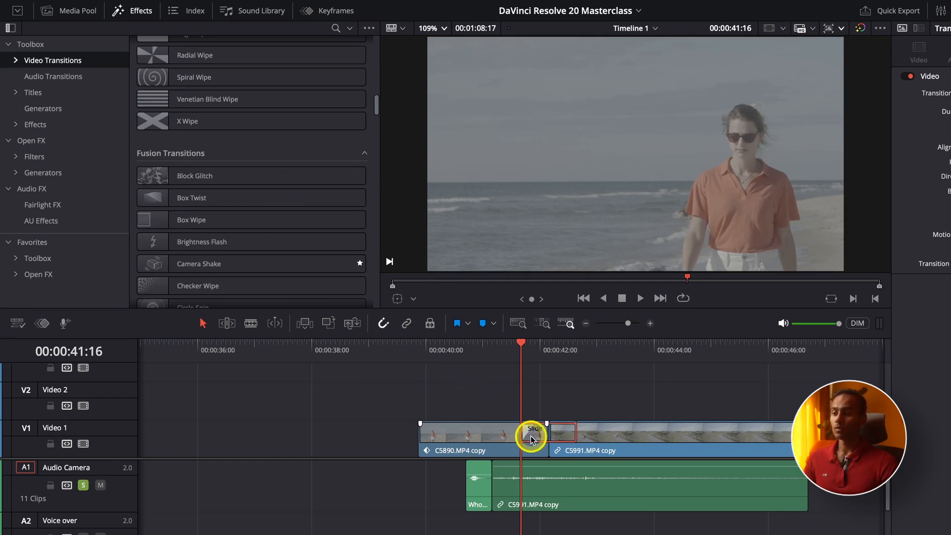
drag(239, 266, 512, 435)
scroll(544, 432, up, 2)
click(471, 354)
key(space)
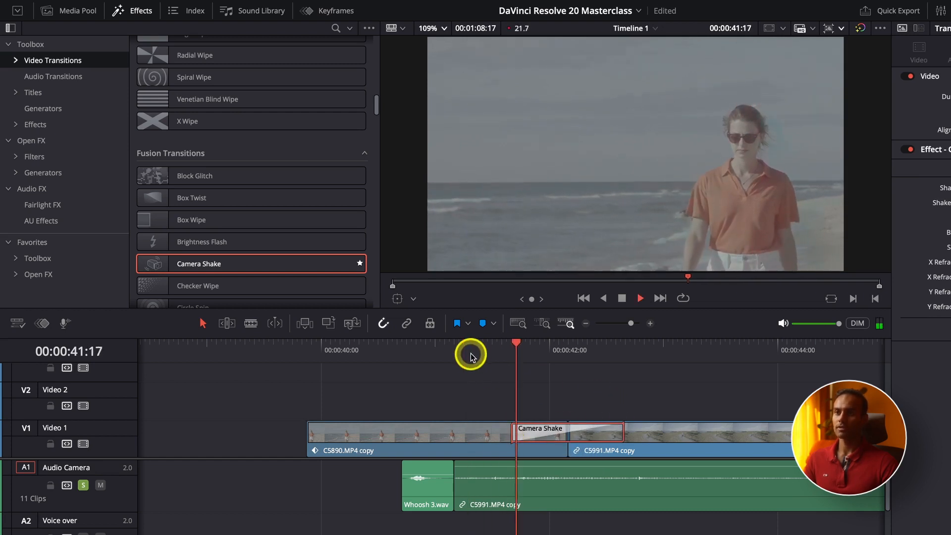
key(space)
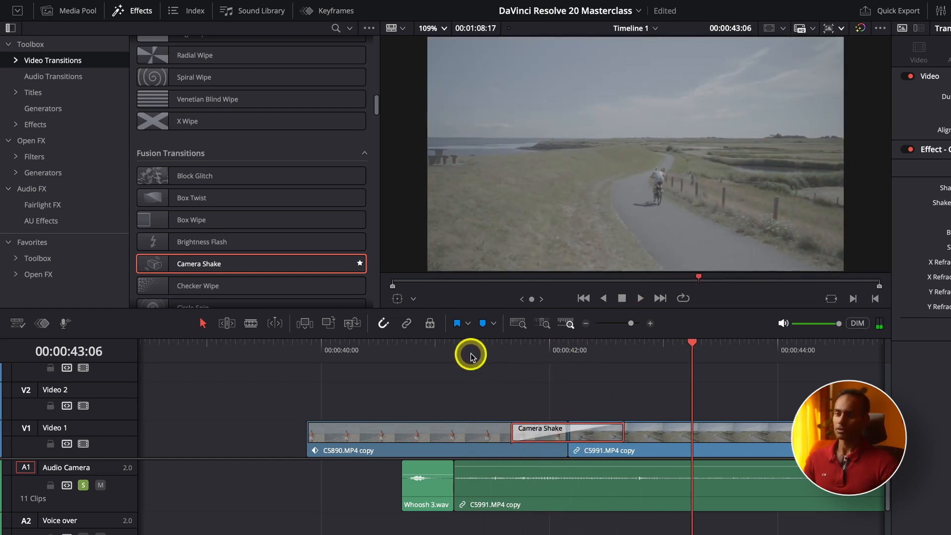
Shorten the Camera Shake transition so it starts just past 00:00:42:00 and play it back with the system sound muted
drag(512, 430, 555, 437)
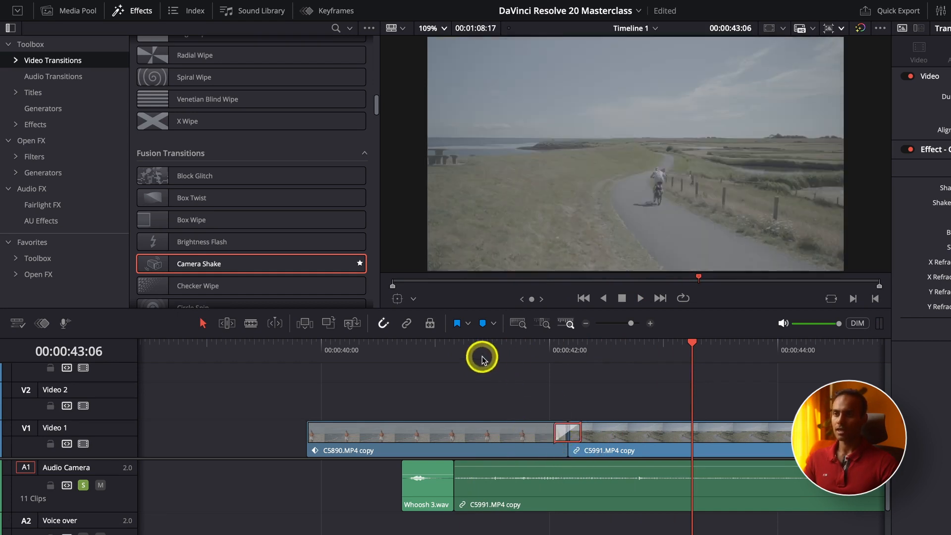
click(482, 355)
key(XF86AudioMute)
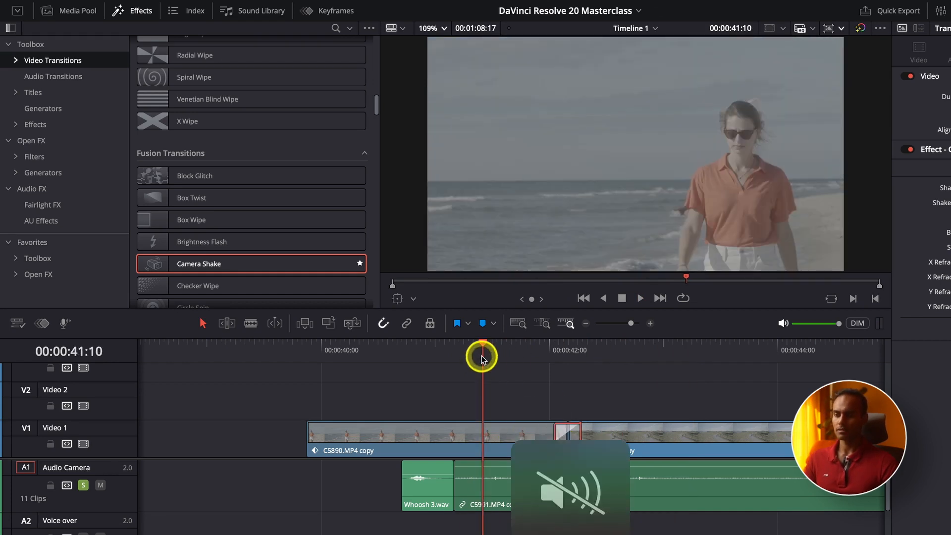
key(space)
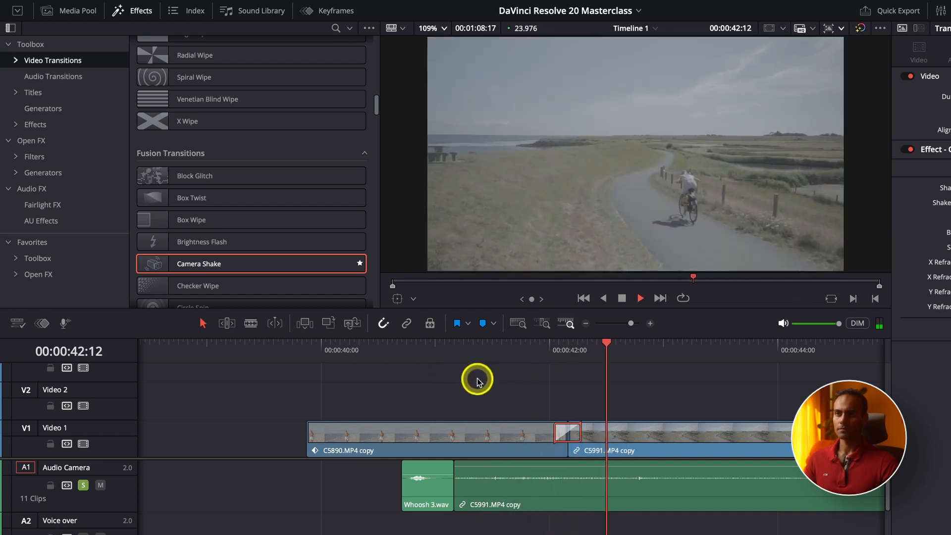
click(511, 355)
key(space)
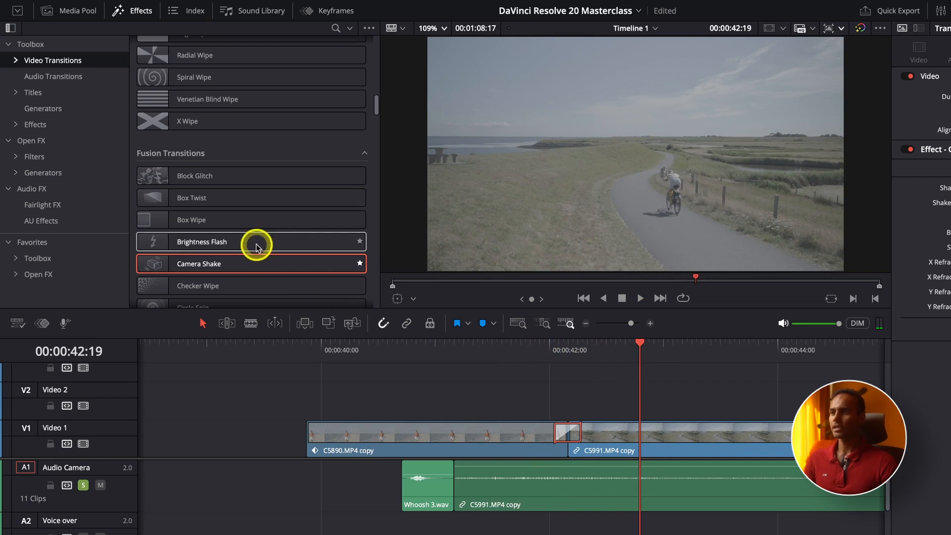
Place the playhead at 00:00:42:04 inside the Camera Shake transition and preview other Fusion Transitions such as Brightness Flash and Glow
scroll(614, 460, right, 3)
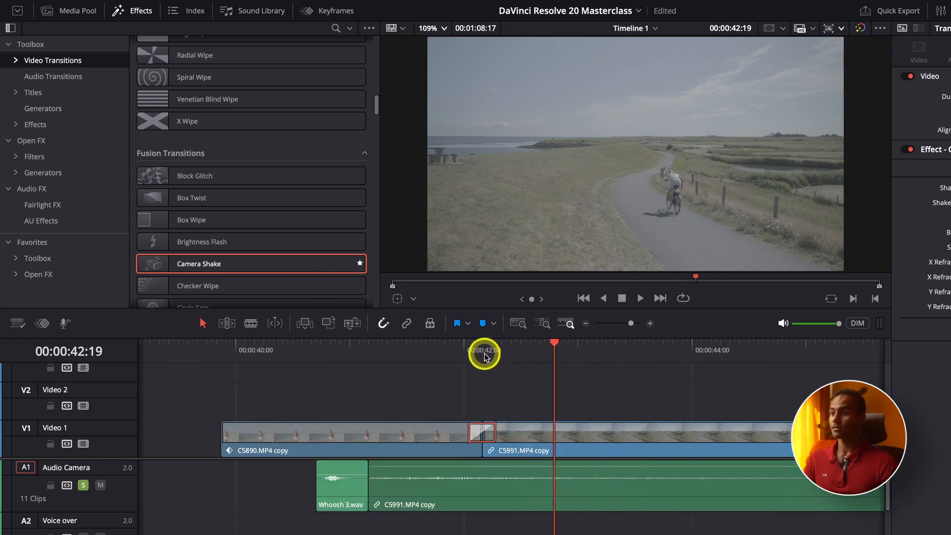
click(484, 356)
scroll(198, 223, down, 1)
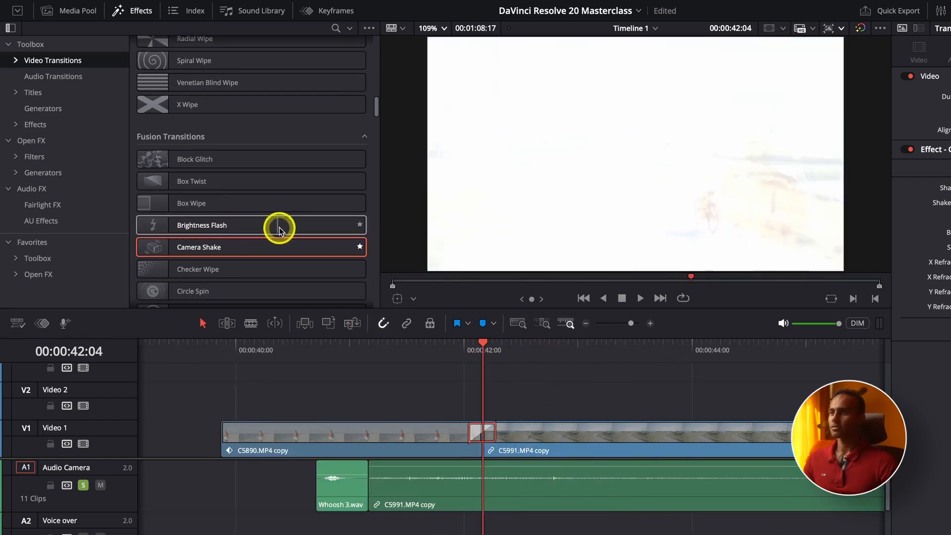
scroll(233, 263, down, 6)
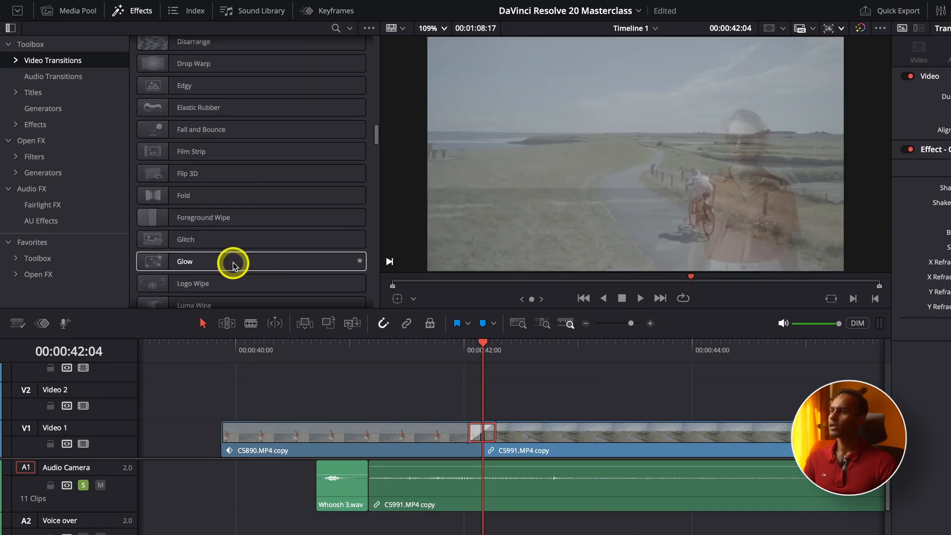
scroll(198, 257, down, 8)
scroll(163, 246, up, 5)
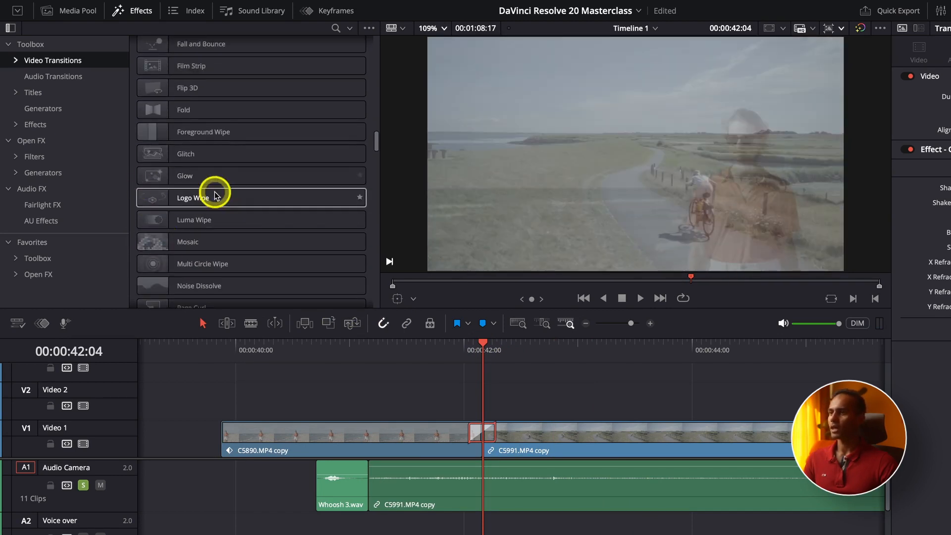
scroll(180, 210, up, 2)
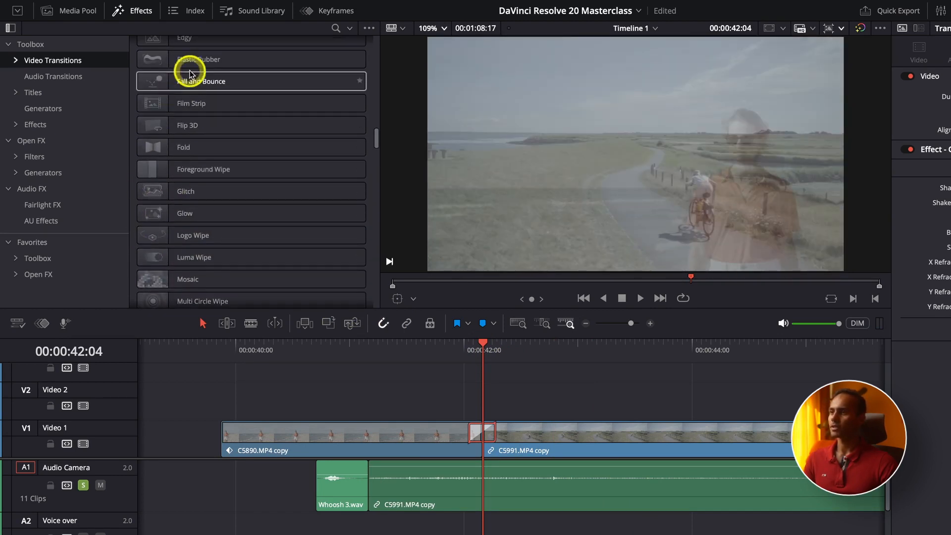
Look through the remaining Fusion video transitions, the Cross Fade audio transitions, the titles and the generators
scroll(219, 227, down, 11)
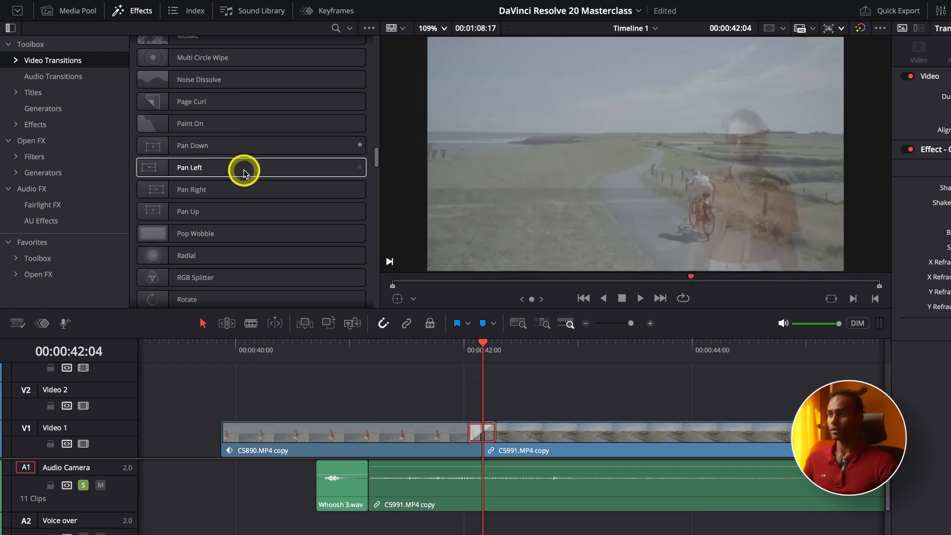
click(73, 78)
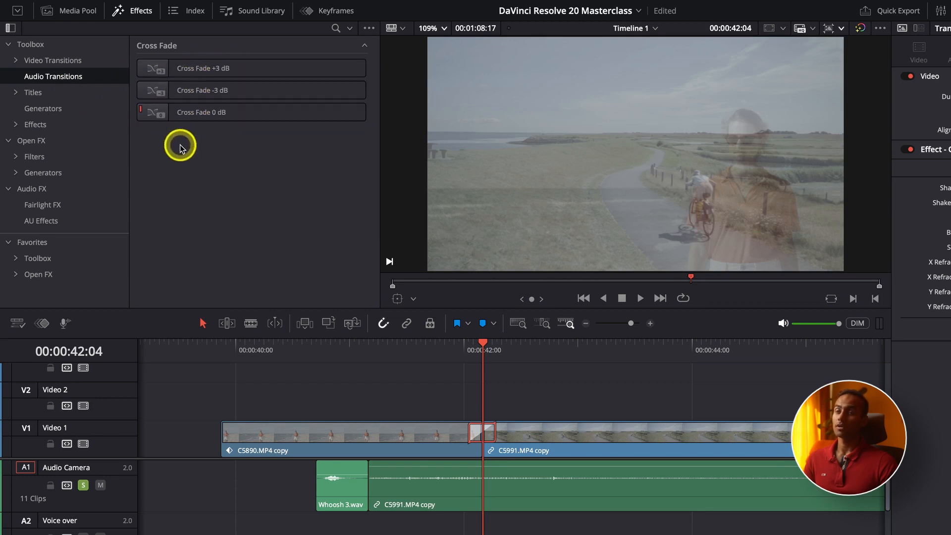
click(49, 94)
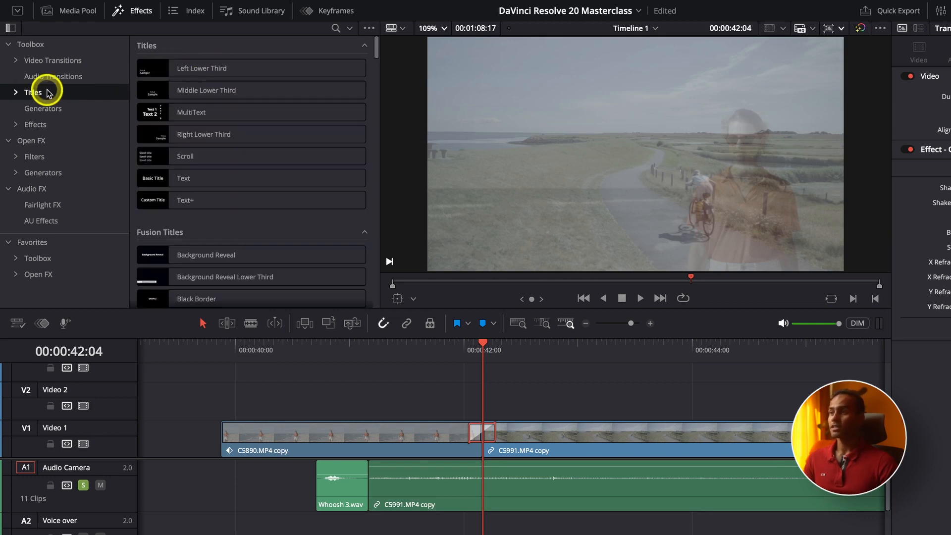
click(72, 109)
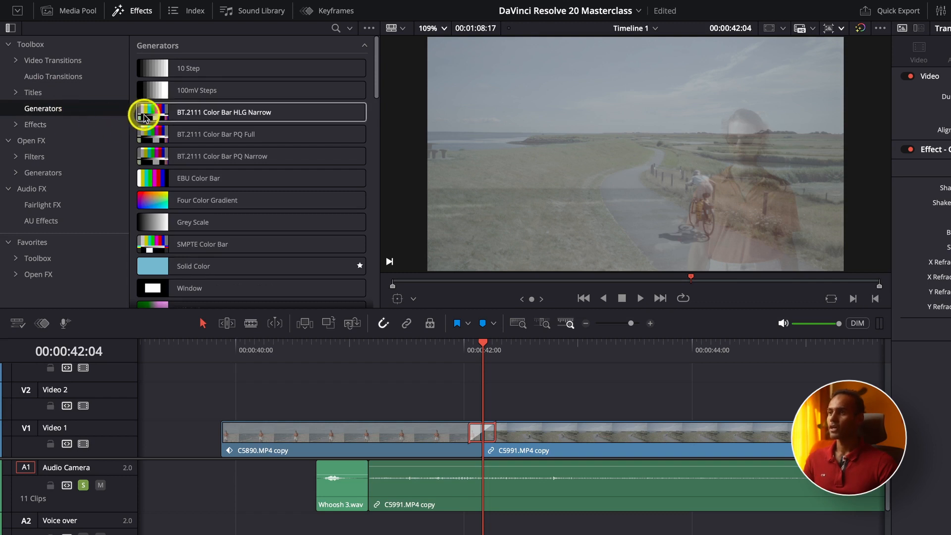
Place the 10 Step generator on Video 1 in the gap before the C5890 clip, starting at 00:00:33:04
key(super+minus)
key(super+minus)
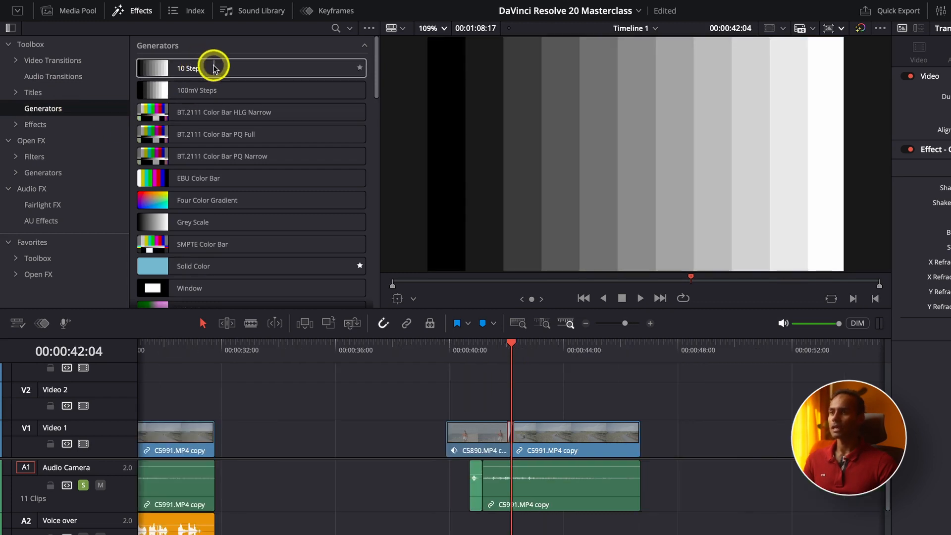
drag(198, 71, 268, 436)
click(255, 357)
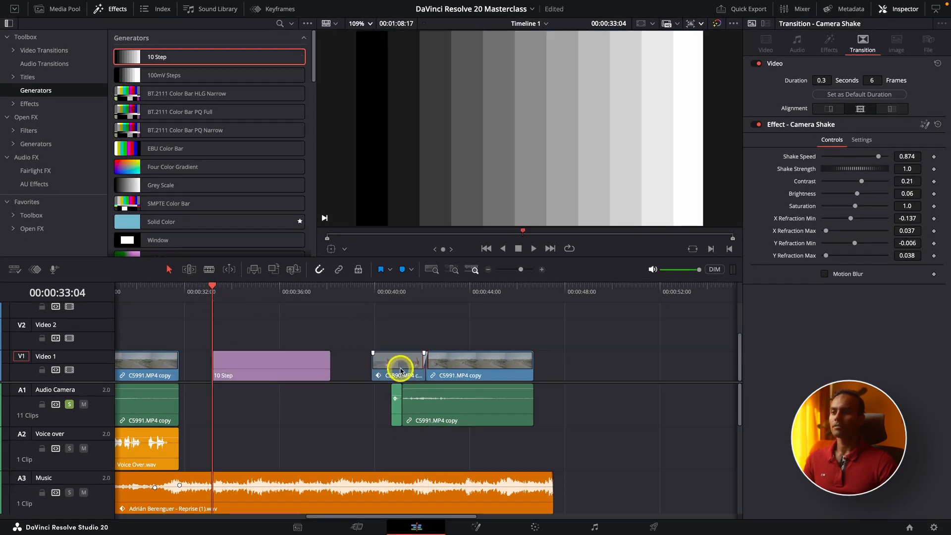
Move the C5890 clip onto Video 2 above the 10 Step generator, reset its Transform and scale it down to reveal the background
drag(400, 369, 257, 326)
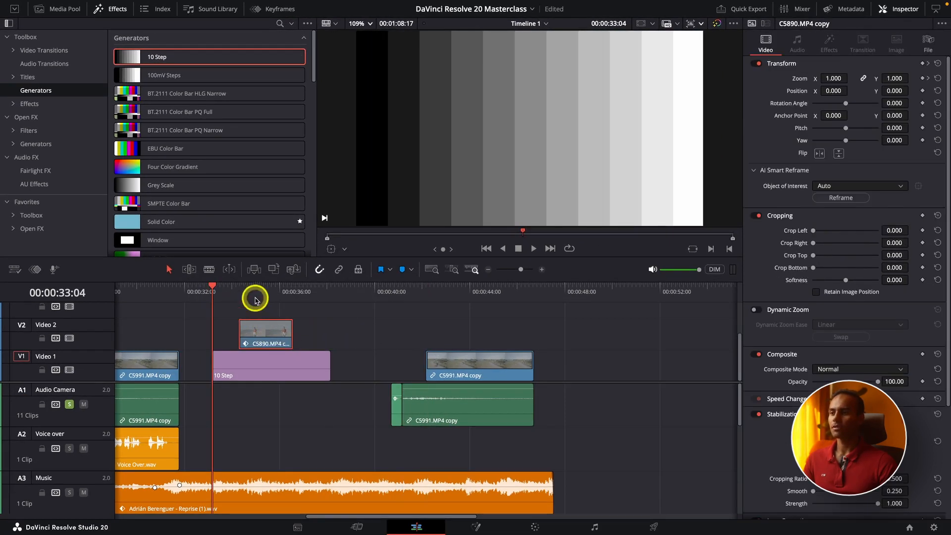
click(254, 299)
drag(807, 97, 795, 95)
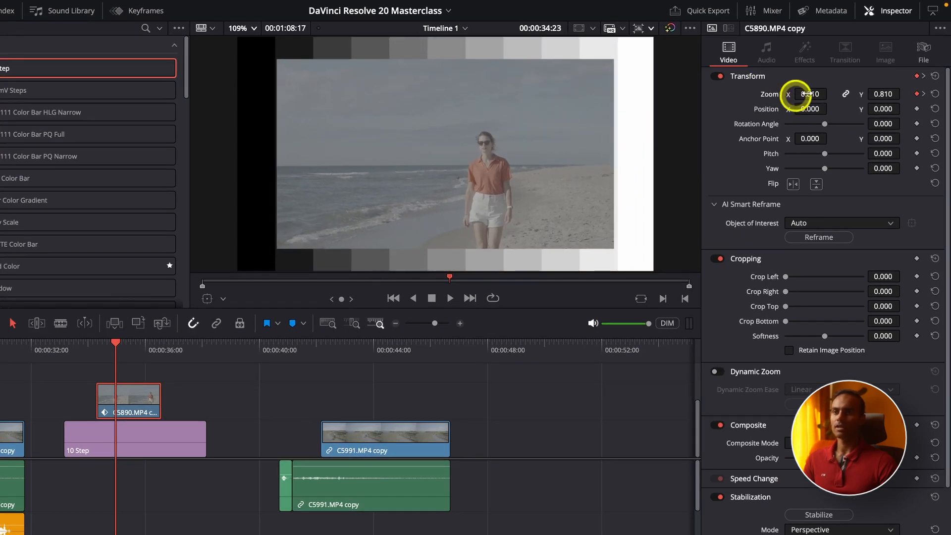
click(934, 76)
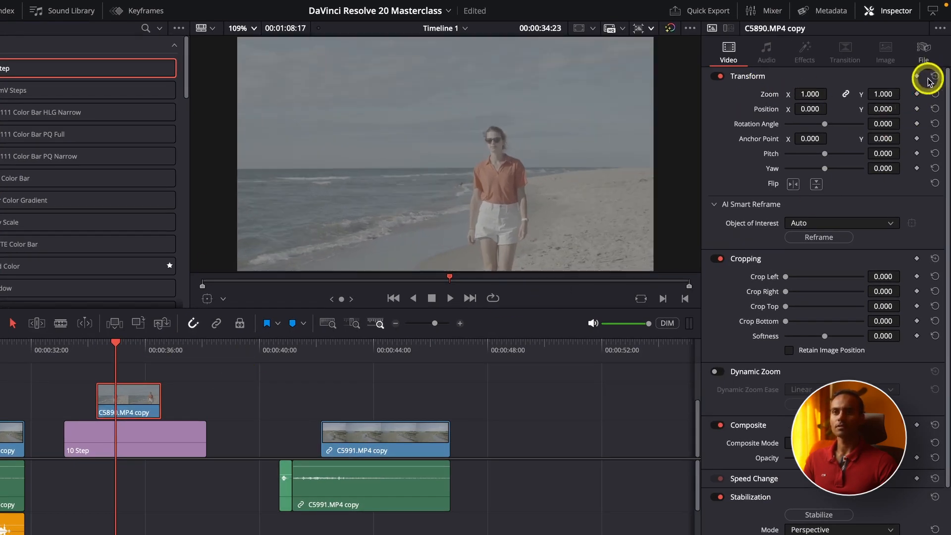
mouse_move(817, 94)
mouse_down()
mouse_move(780, 96)
mouse_move(799, 95)
mouse_up()
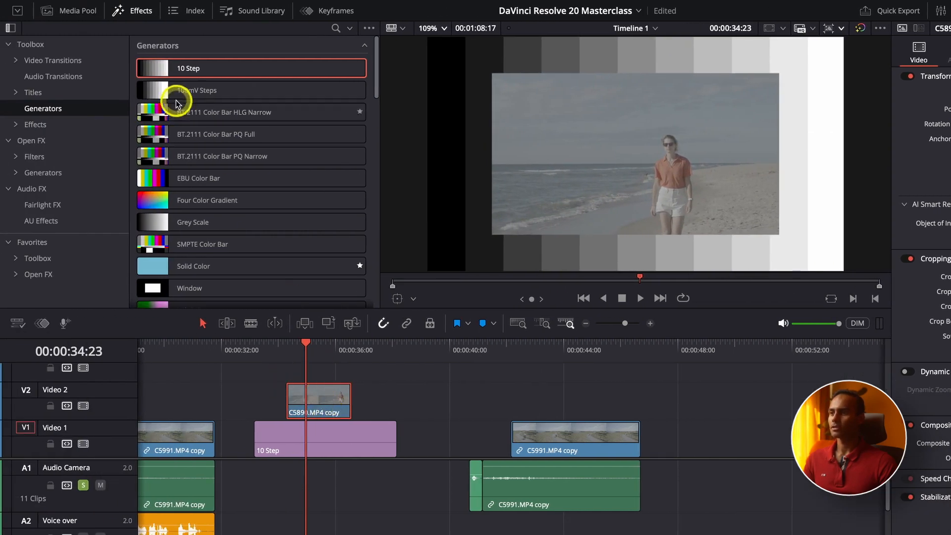
Try a BT.2111 Color Bar and Grey Scale as the background on Video 1, and settle on the Solid Color generator
drag(187, 112, 211, 436)
drag(218, 228, 265, 452)
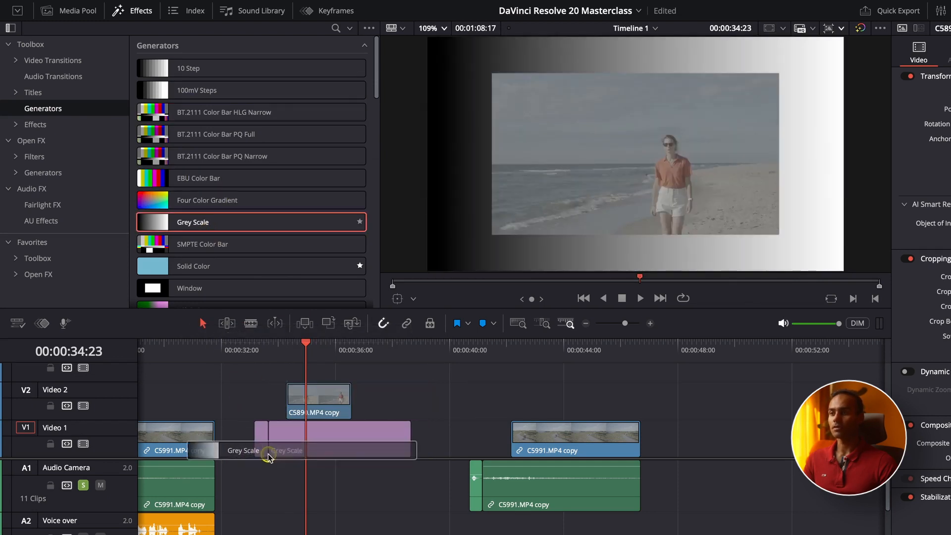
drag(204, 275, 273, 444)
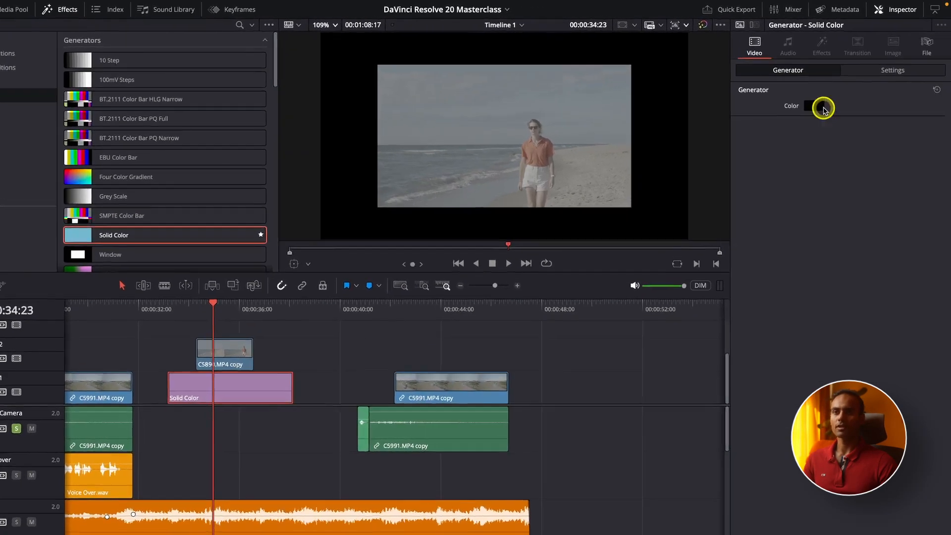
Try several pencil colours on the Solid Color generator, including green Fern and grey Aluminum
click(828, 102)
click(536, 419)
click(510, 366)
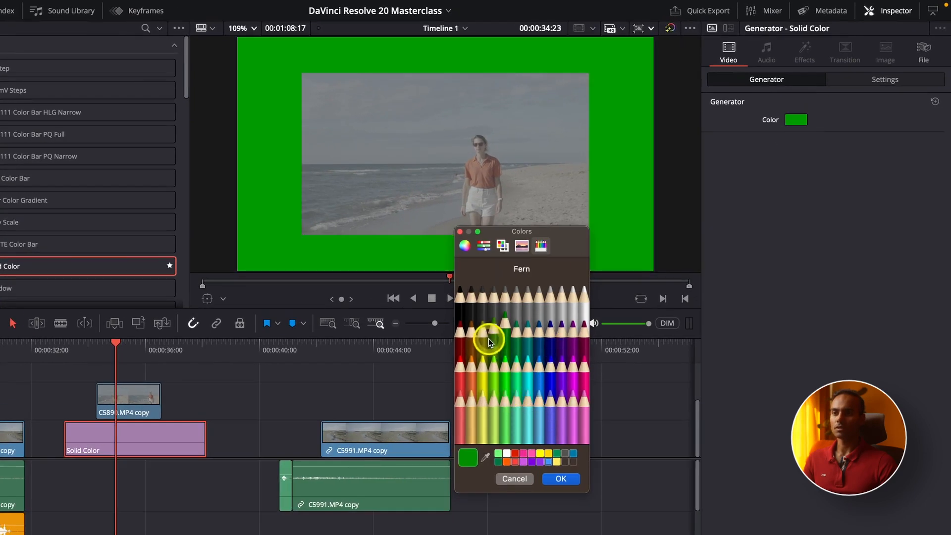
click(489, 338)
click(474, 336)
click(539, 308)
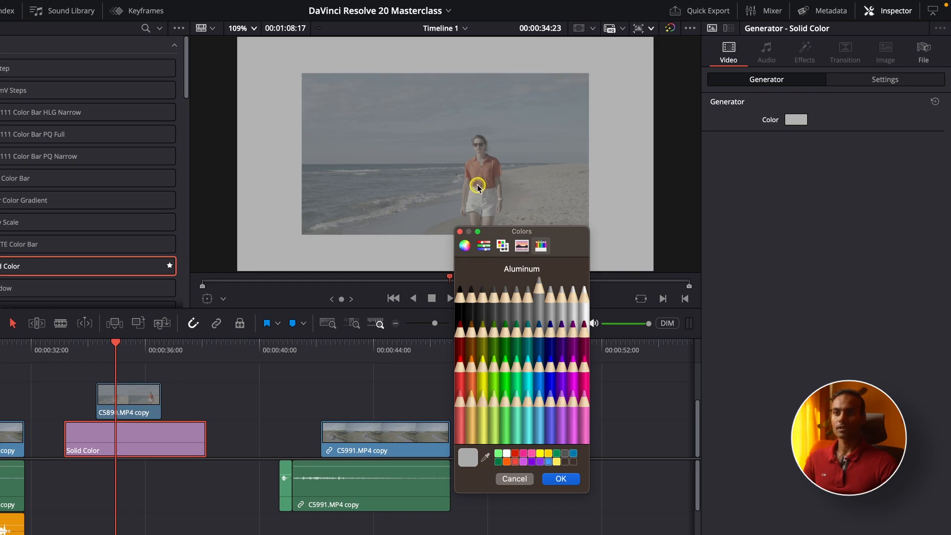
Sample the woman's orange shirt in the viewer as the Solid Color generator's colour and apply it
click(485, 459)
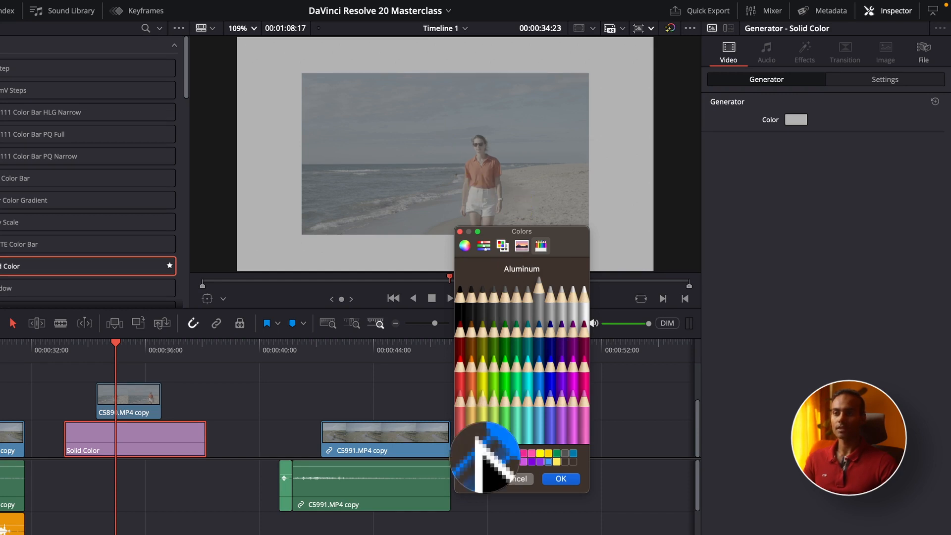
click(489, 173)
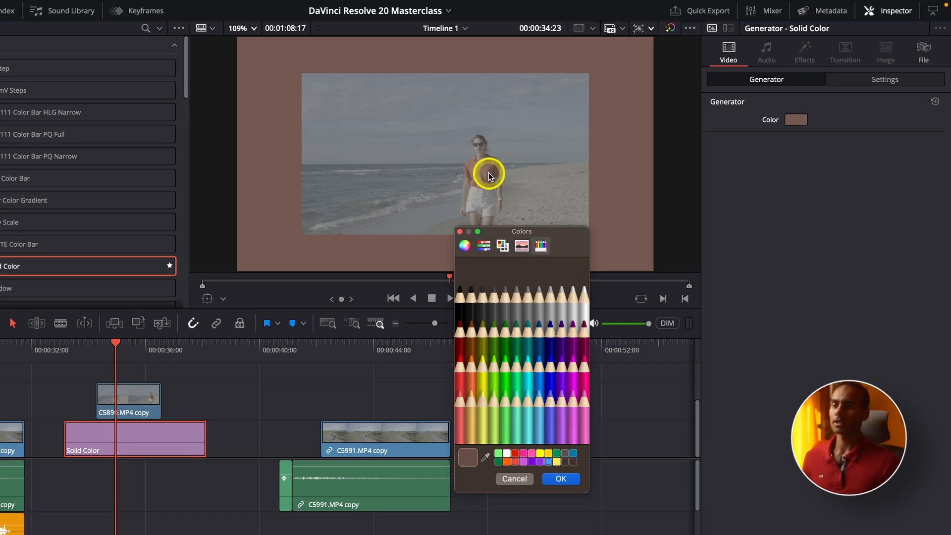
click(565, 480)
Replace the Solid Color background with the Comic Speed Lines Fusion generator and play it back
scroll(300, 250, down, 10)
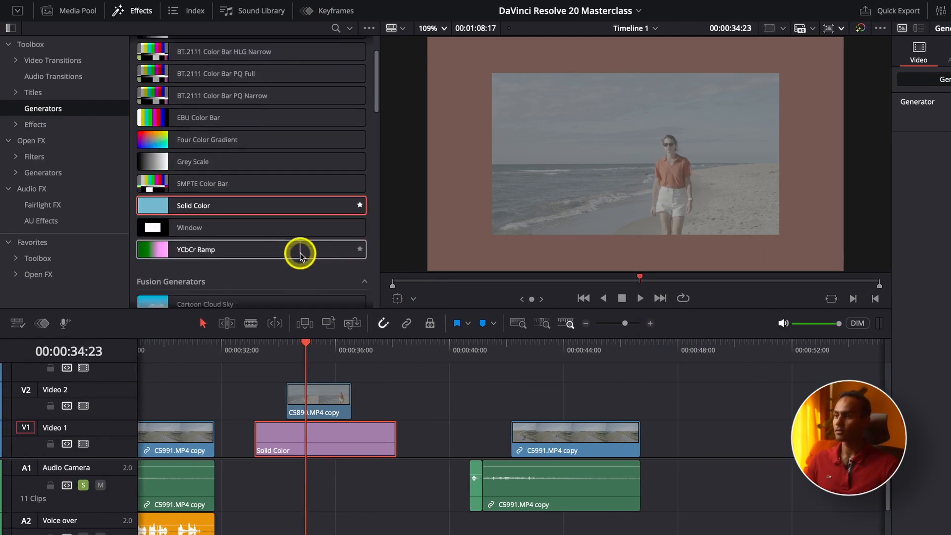
drag(191, 129, 261, 435)
click(260, 361)
key(space)
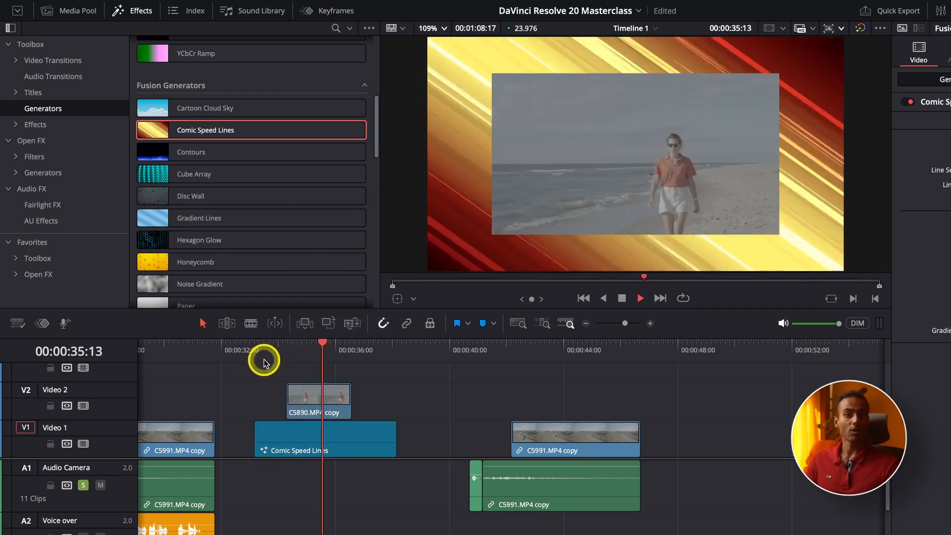
key(space)
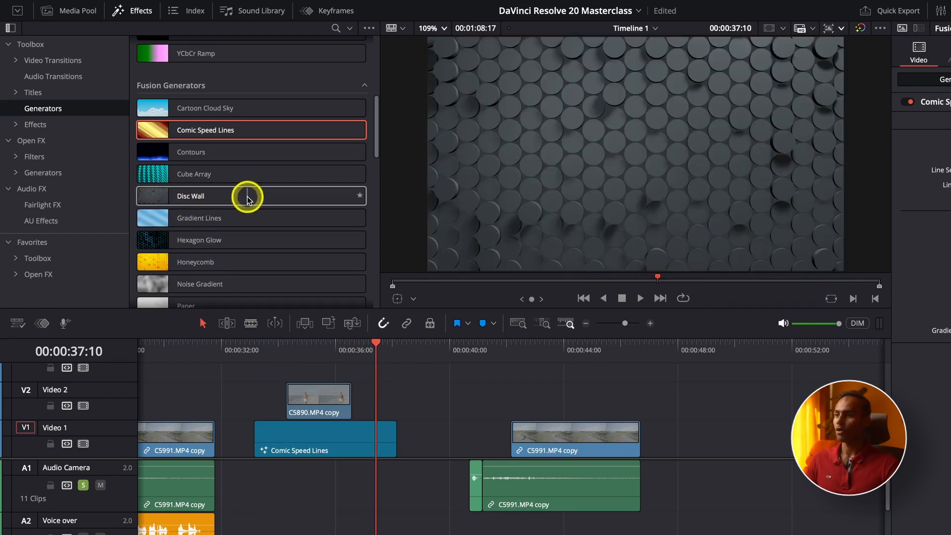
Replace Comic Speed Lines with the Paper Fusion generator and place the playhead at 00:00:35:11 to view it behind the clip
scroll(153, 277, down, 2)
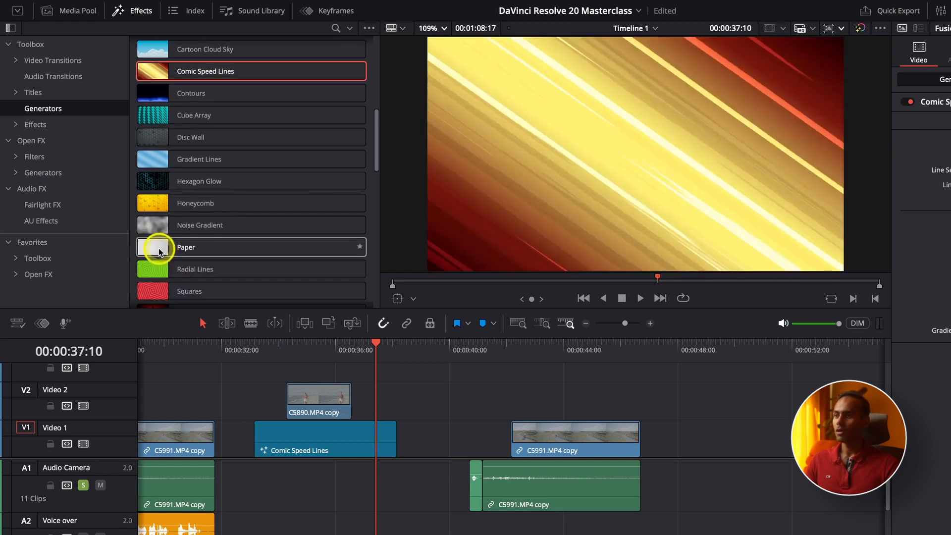
drag(197, 246, 262, 441)
drag(287, 347, 320, 362)
Add the Band Wipe Stinger Transition to the gap on Video 1 before 00:00:48:00 and play it back from its beginning
key(super+minus)
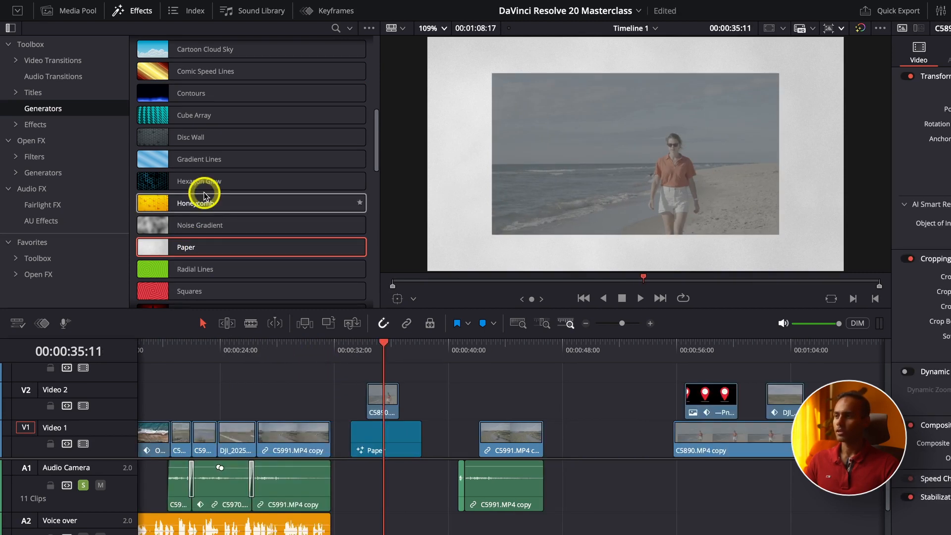
scroll(203, 194, down, 5)
scroll(163, 129, up, 1)
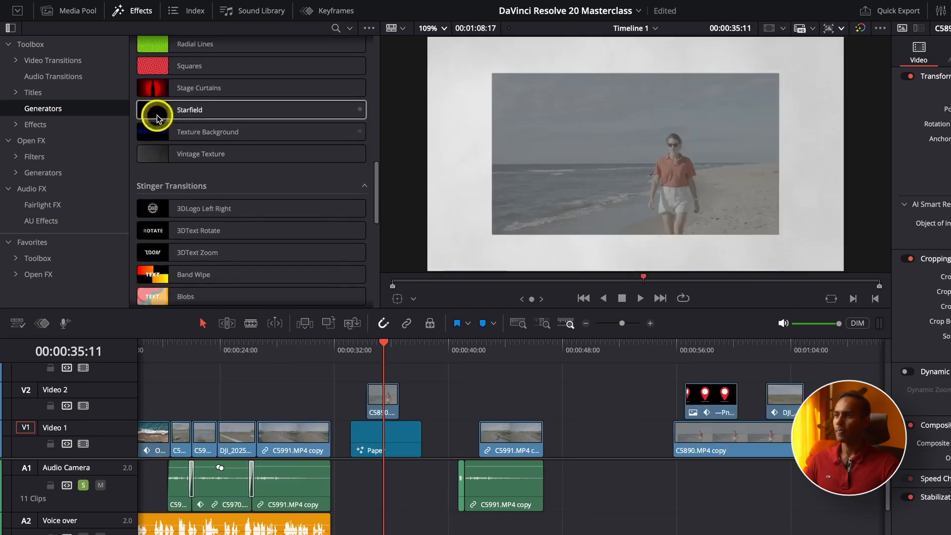
scroll(187, 183, down, 4)
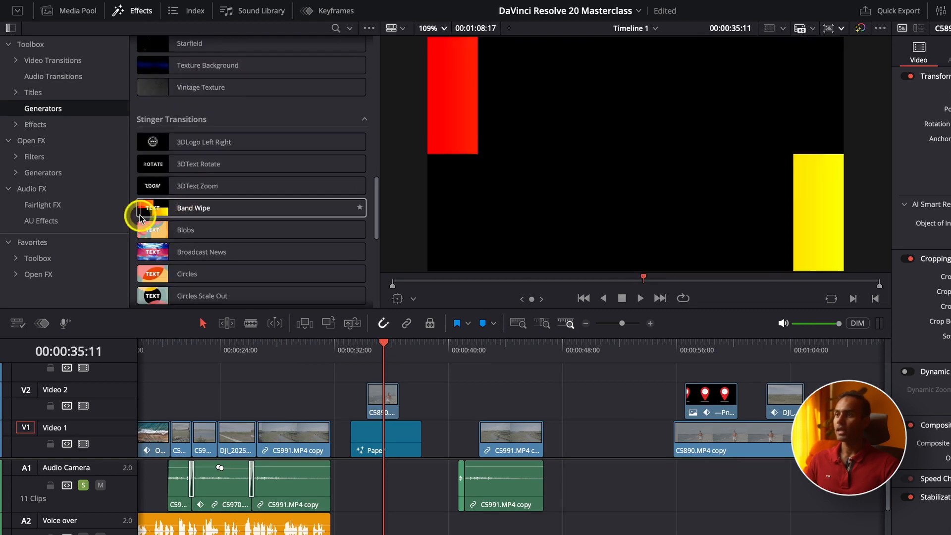
drag(183, 213, 562, 353)
click(563, 352)
key(space)
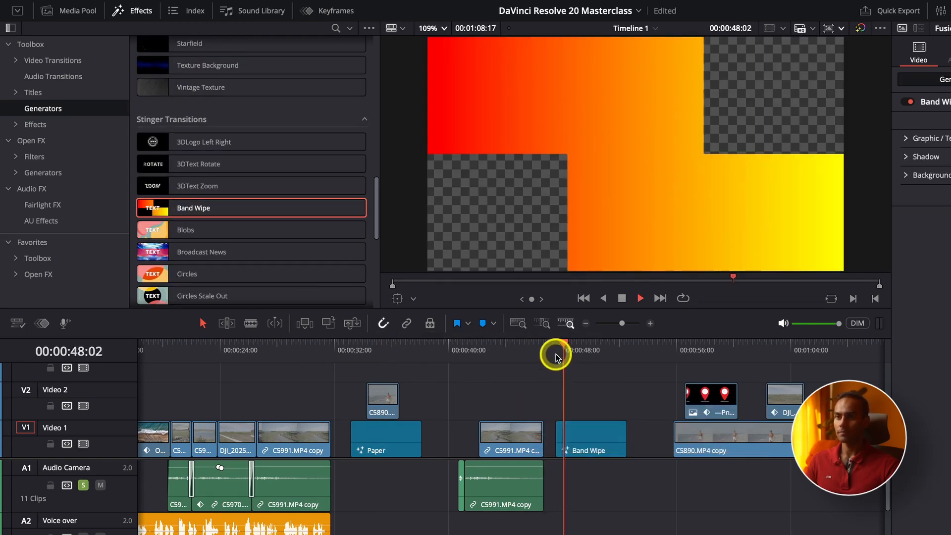
click(558, 356)
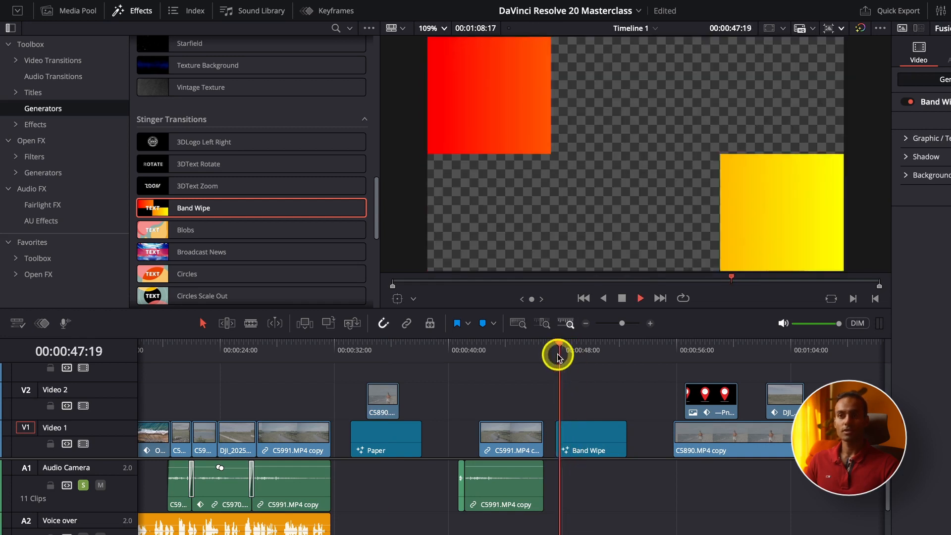
Replace the Band Wipe's sample text with "Change the text"
click(604, 443)
key(space)
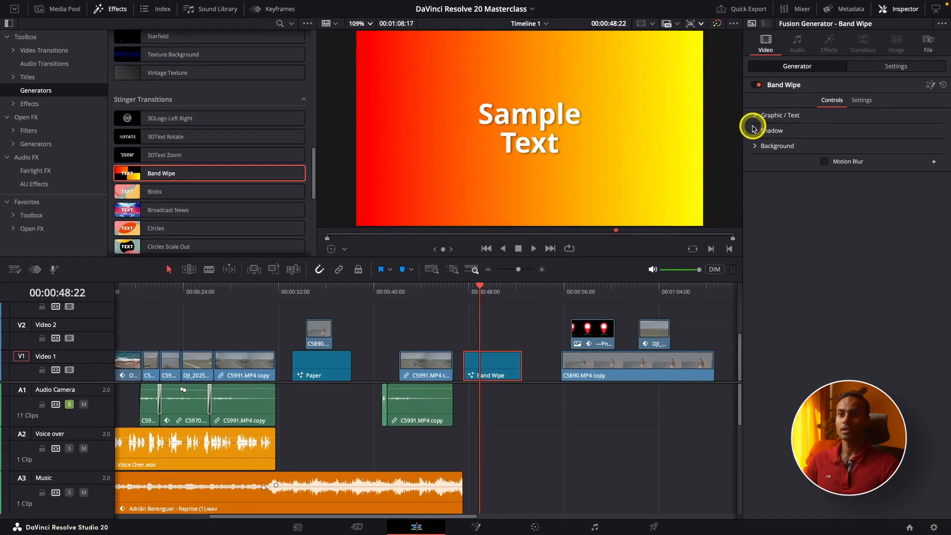
click(755, 117)
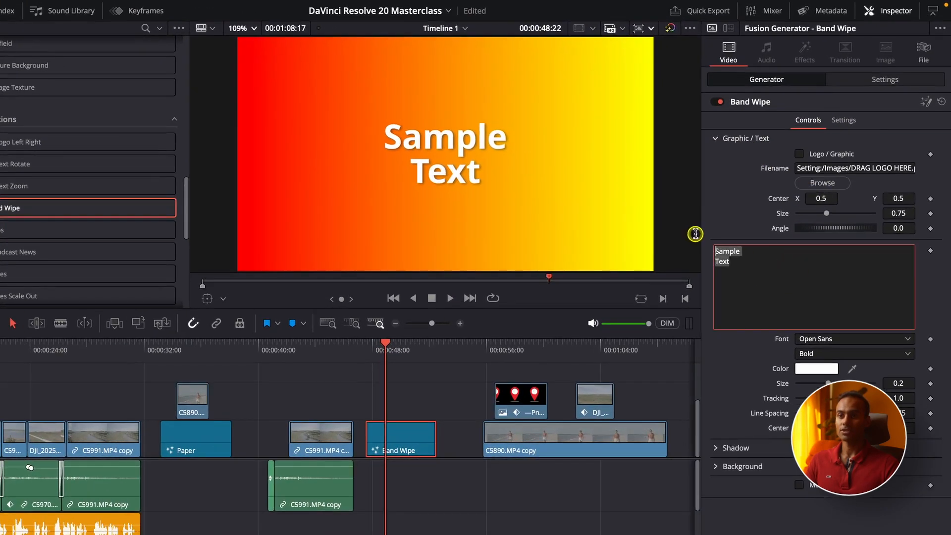
text(Change the text)
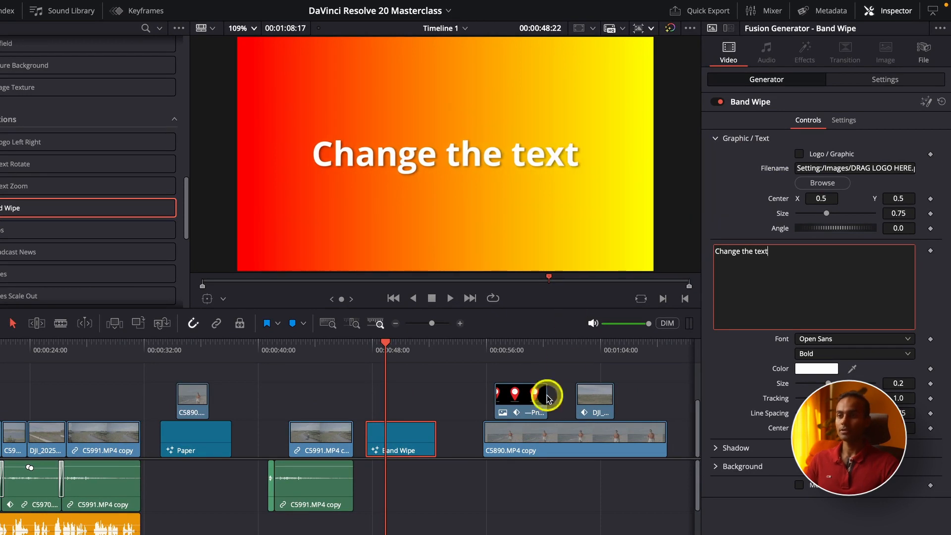
Play back the Band Wipe, split its text into two lines, "Change" and "the text", and play it again
click(372, 359)
key(space)
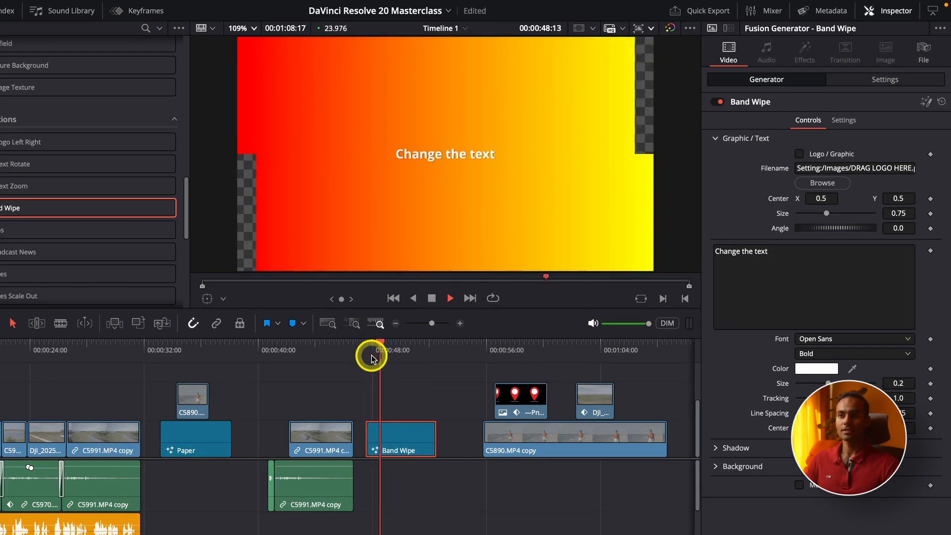
key(space)
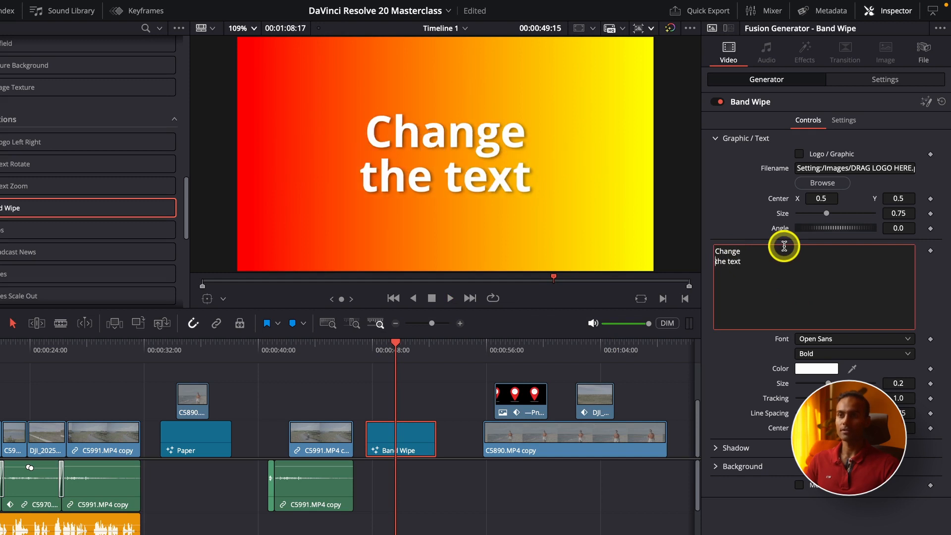
click(367, 356)
key(space)
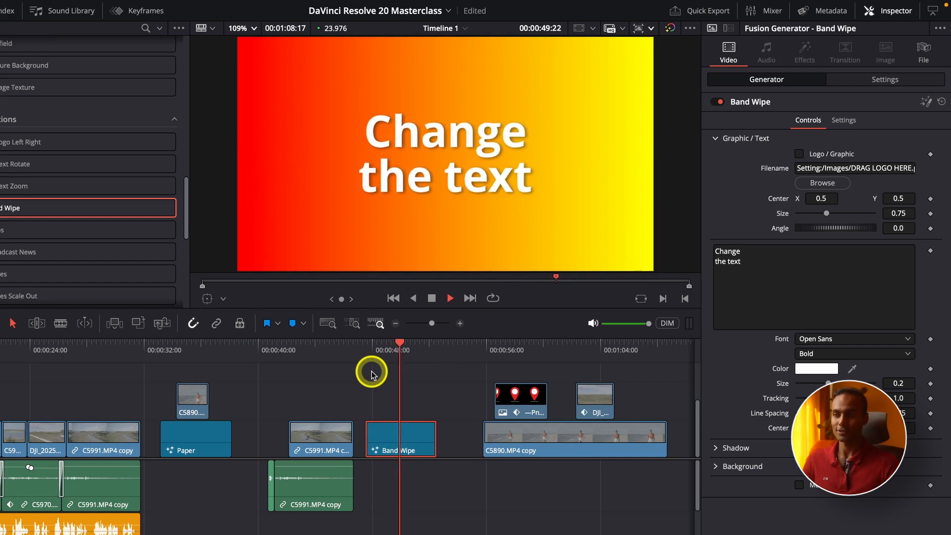
key(space)
Copy the Band Wipe's two-line text and delete the Band Wipe from Video 1
click(823, 231)
key(ctrl+a)
key(super+c)
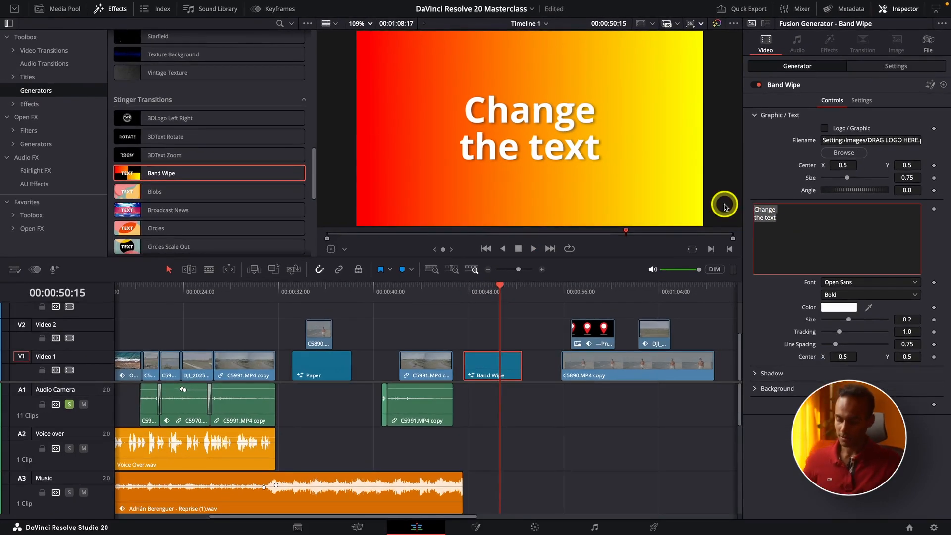
click(513, 362)
key(Delete)
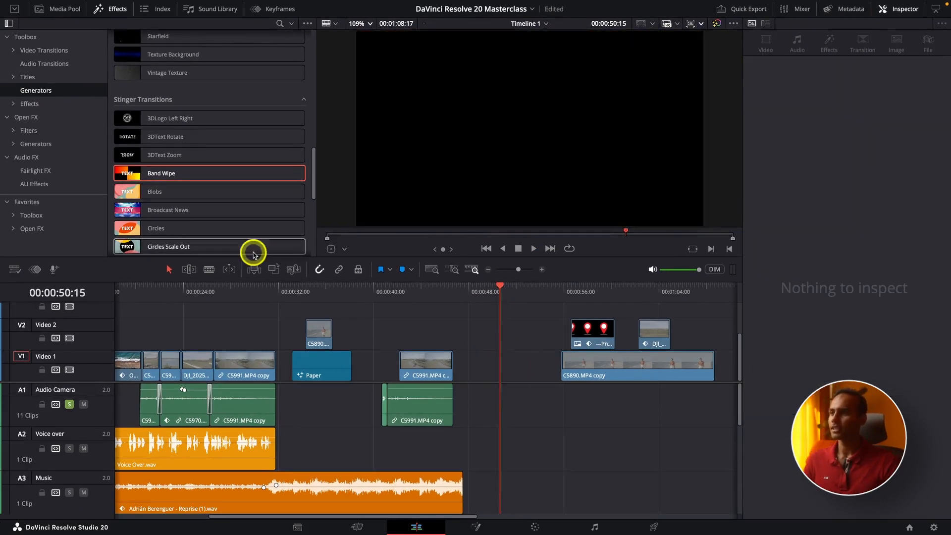
Place the Blobs Stinger Transition in the gap on Video 1 before 00:00:48:00 and play it back from near its start
drag(180, 195, 461, 360)
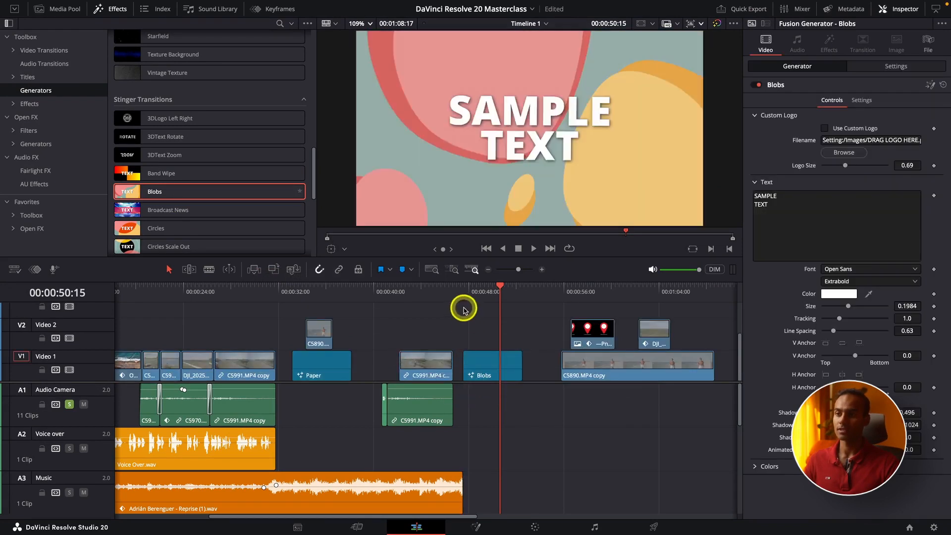
click(466, 292)
key(space)
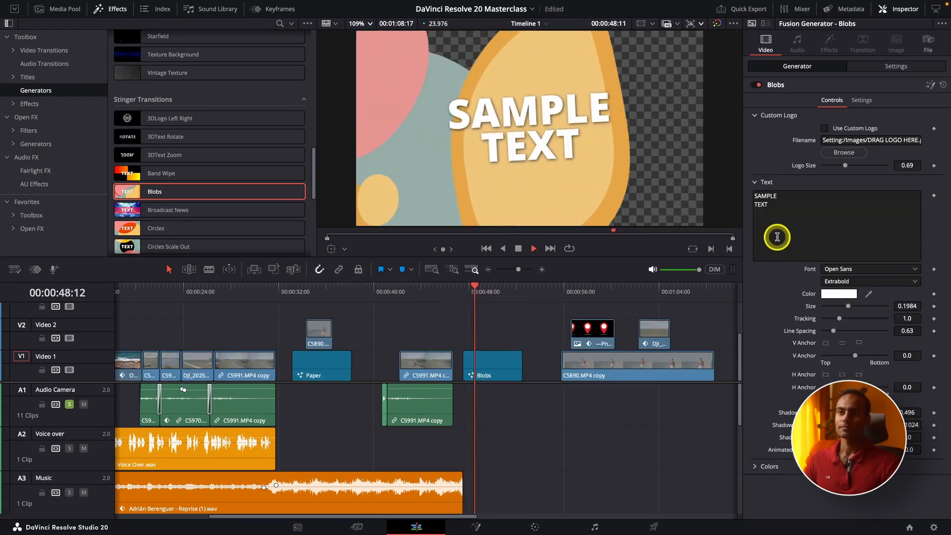
Replace the Blobs sample text with the copied two-line "Change" / "the text" and play the transition back from its start
key(space)
drag(785, 213, 741, 194)
key(super+v)
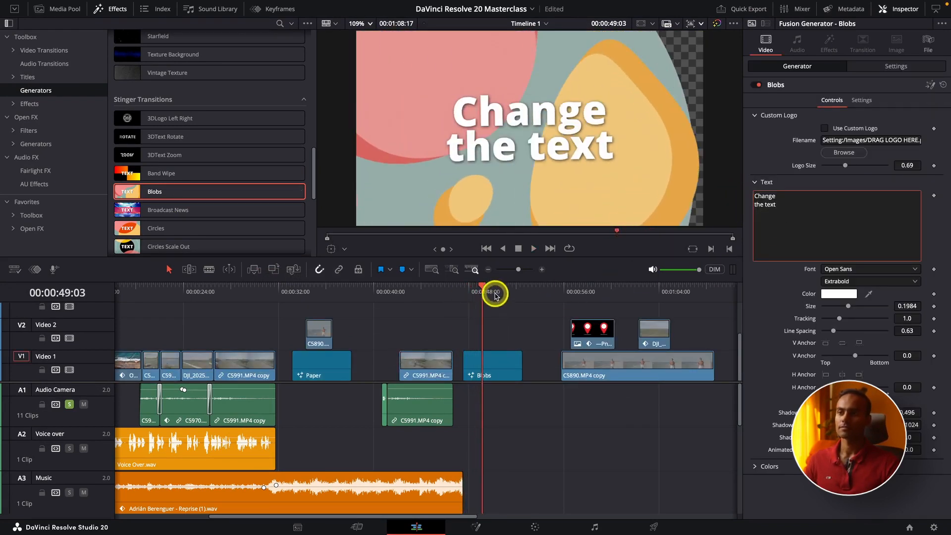
click(466, 292)
key(space)
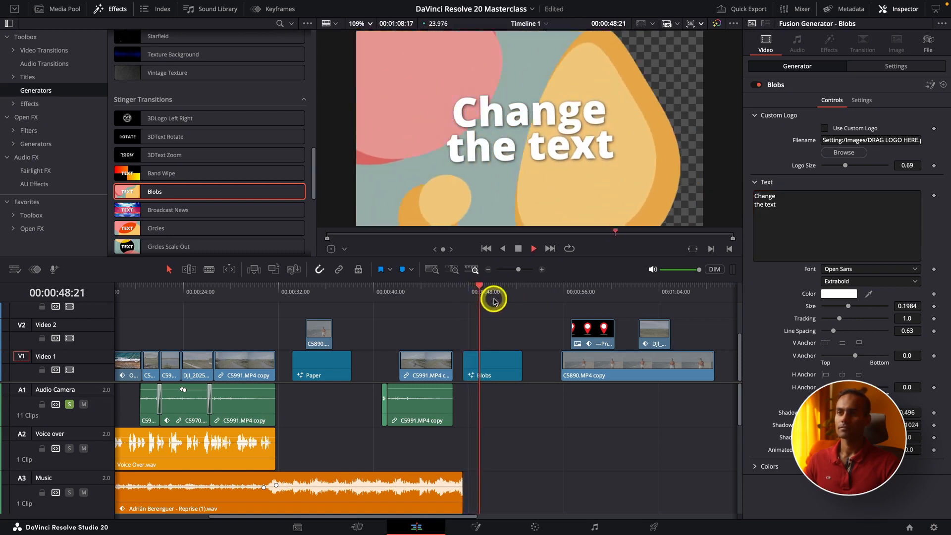
key(space)
Preview the remaining Stinger Transitions in the Generators list, down to Wipe
scroll(248, 179, down, 3)
scroll(137, 184, down, 3)
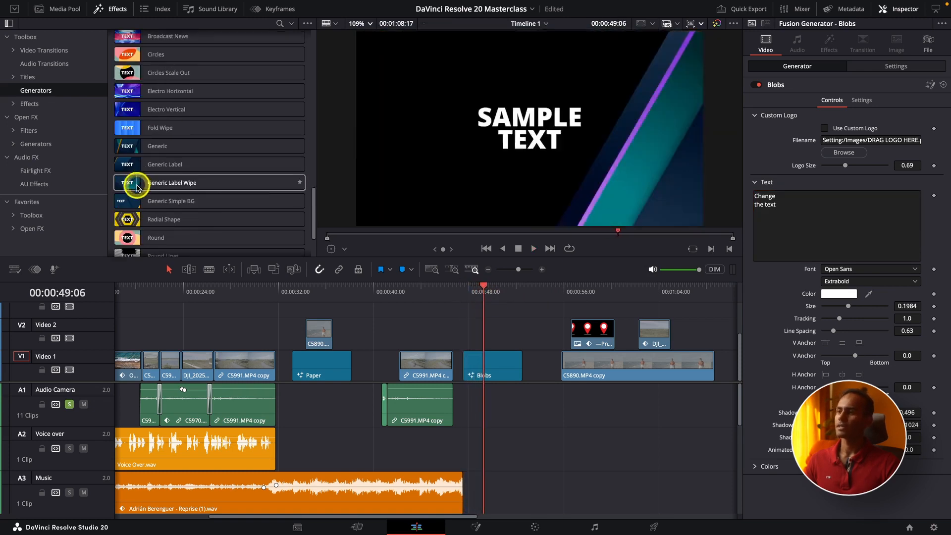
scroll(155, 191, down, 3)
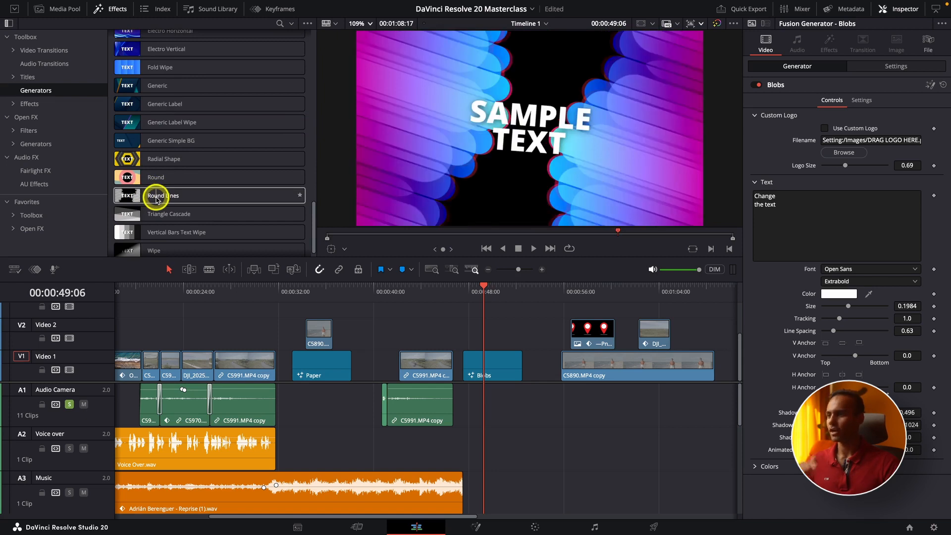
scroll(161, 202, down, 1)
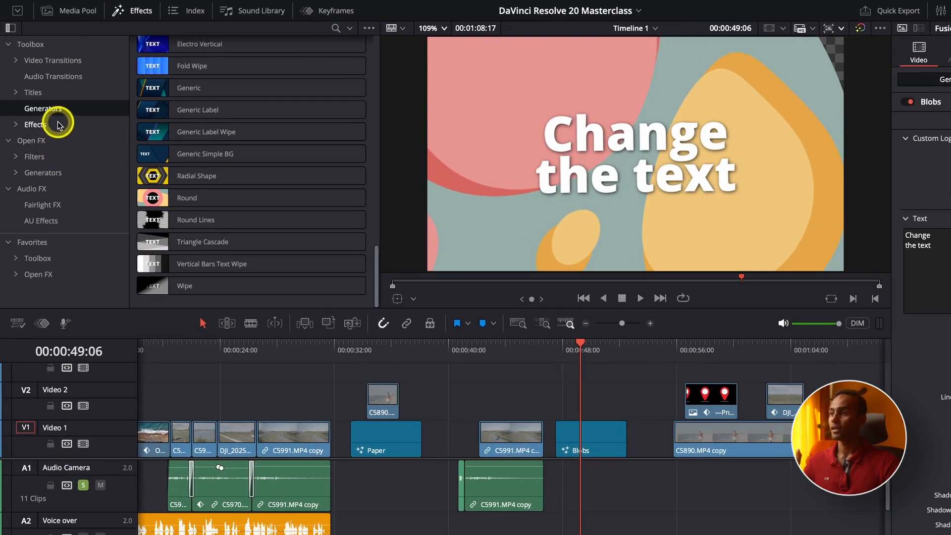
Browse the Toolbox Effects category and preview its Fusion Effects with the playhead on the Video 2 drone clip
click(57, 124)
scroll(189, 204, up, 10)
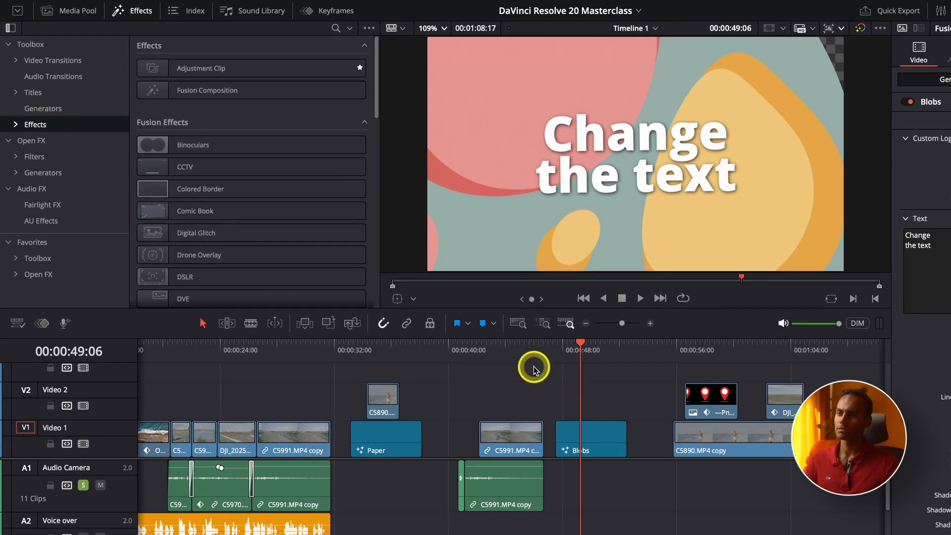
click(484, 356)
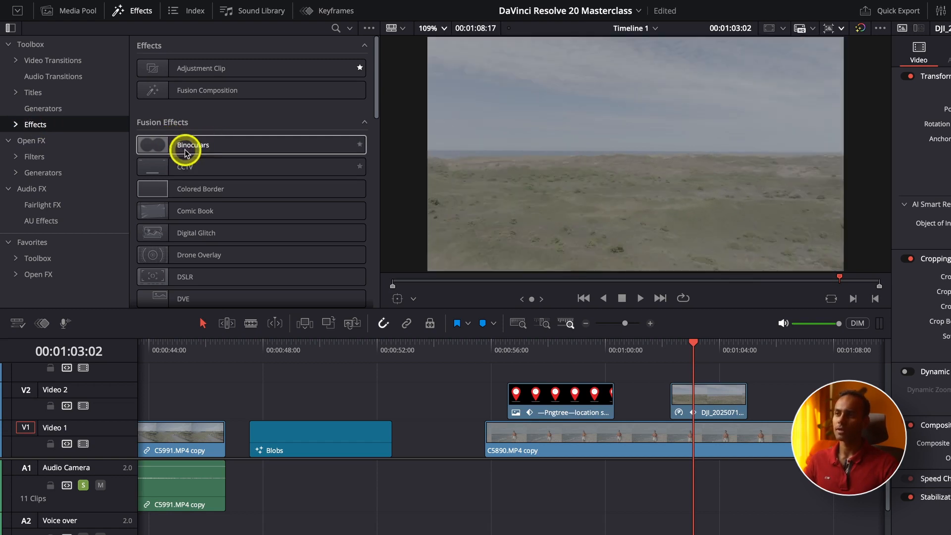
scroll(193, 251, down, 2)
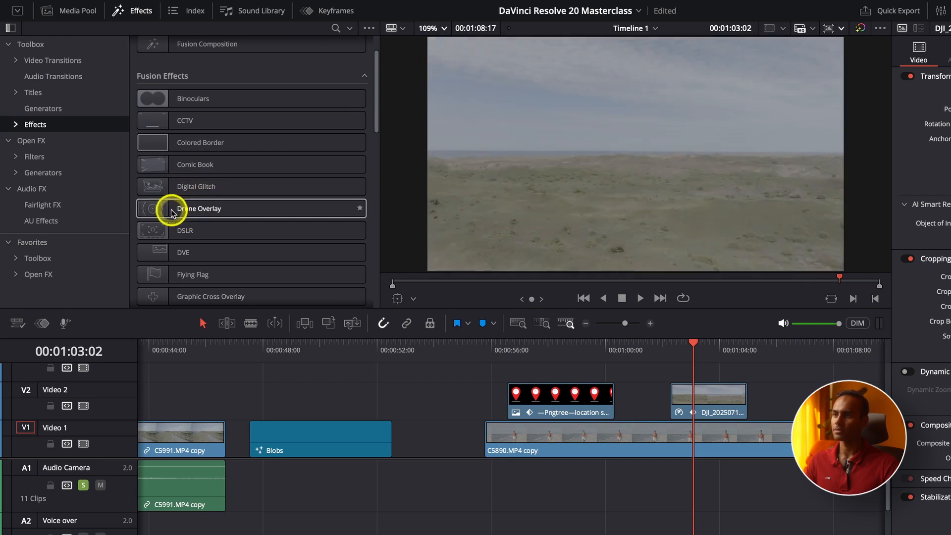
scroll(183, 257, down, 2)
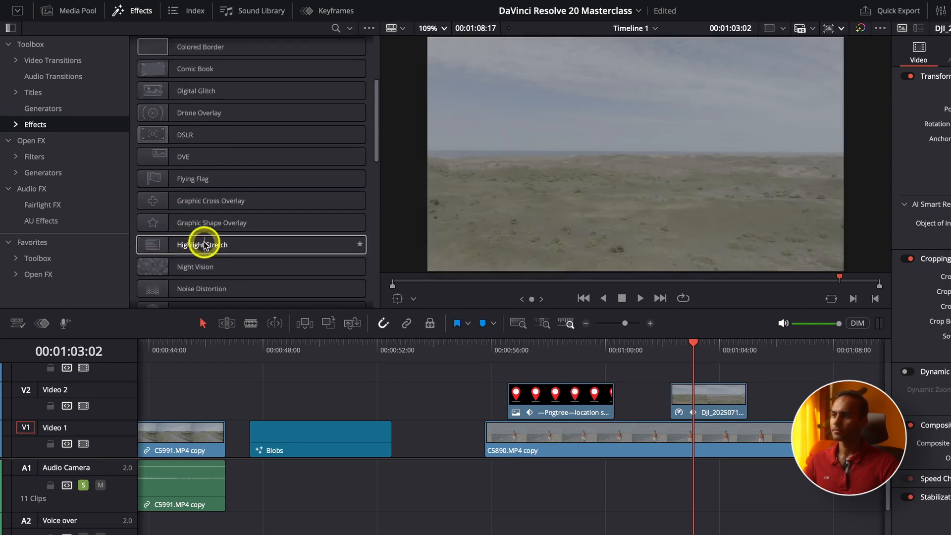
scroll(190, 253, down, 3)
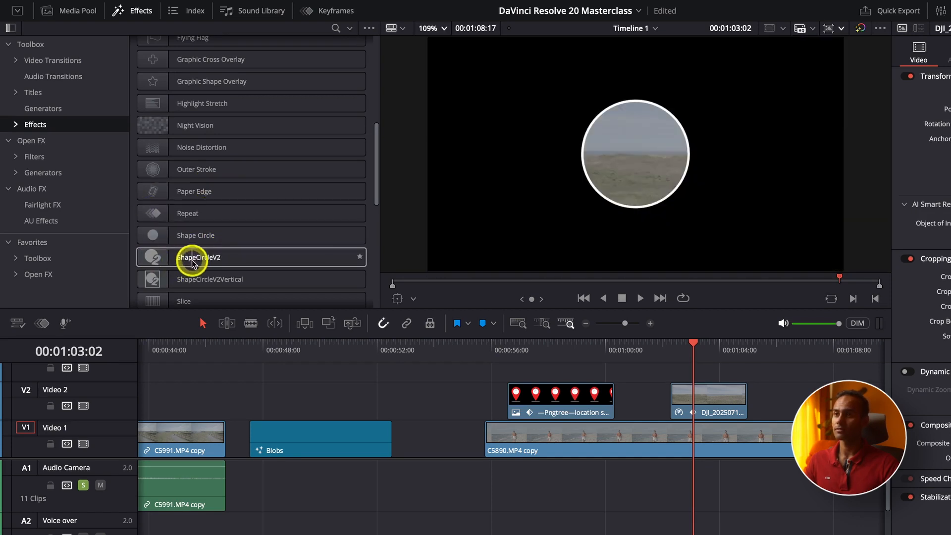
scroll(191, 276, down, 5)
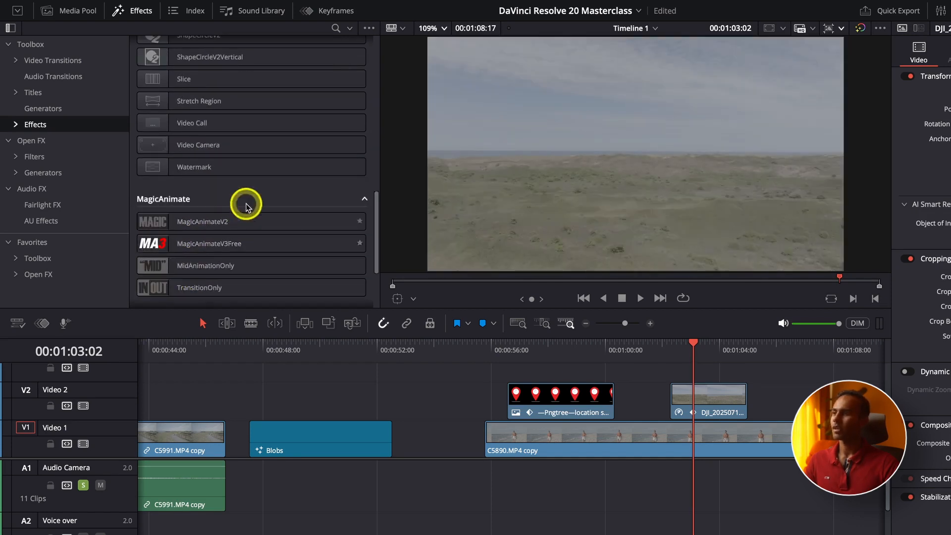
scroll(248, 195, up, 1)
scroll(238, 203, up, 10)
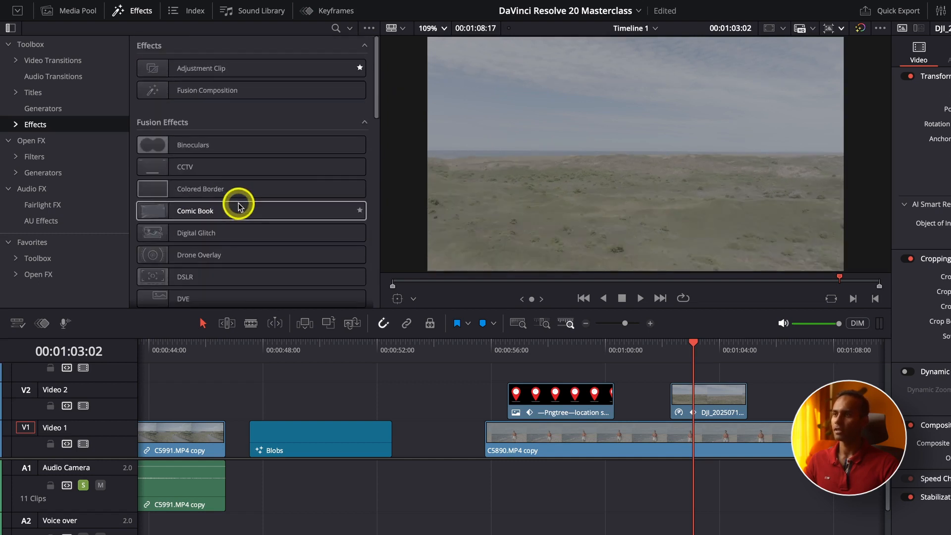
Place an Adjustment Clip on Video 3 from the timeline start and trim its end to the end of the voice-over
click(327, 392)
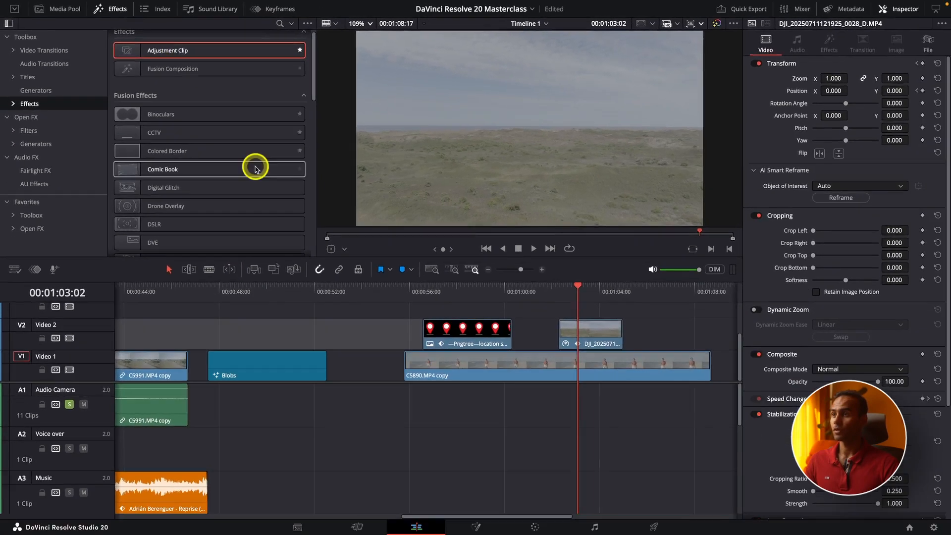
key(shift+z)
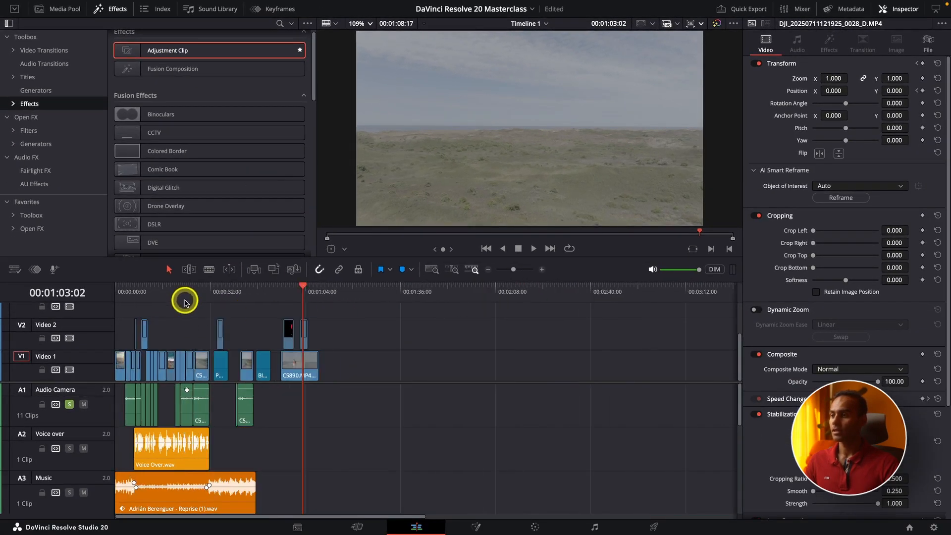
key(Home)
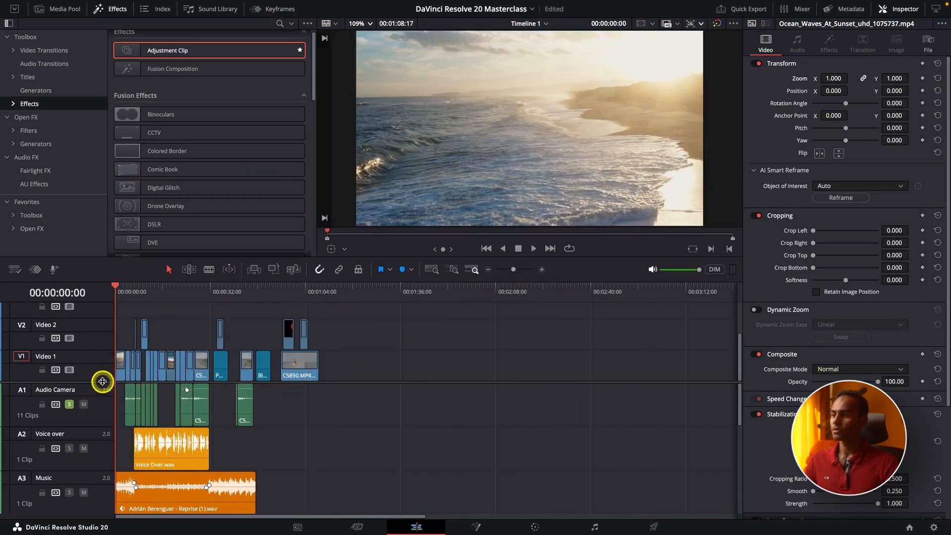
drag(102, 381, 102, 402)
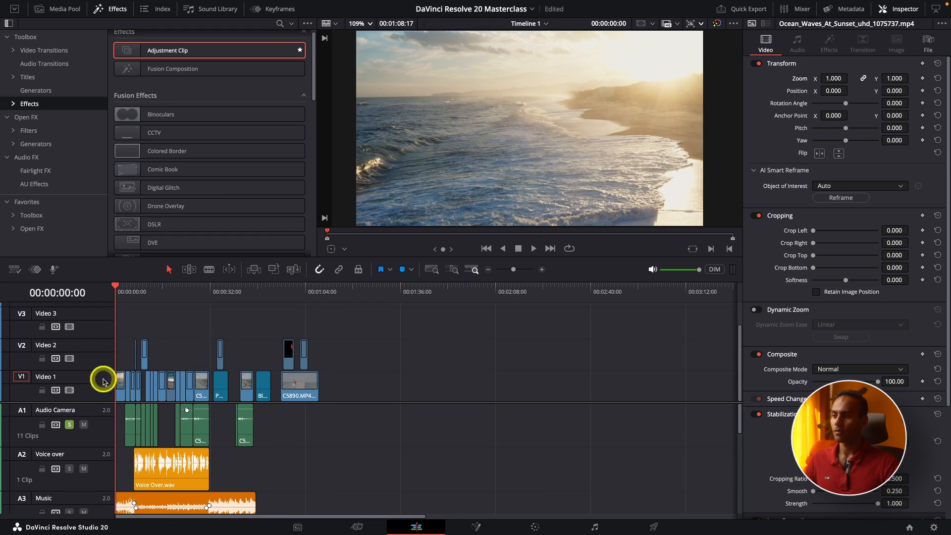
drag(169, 54, 212, 323)
key(super+equal)
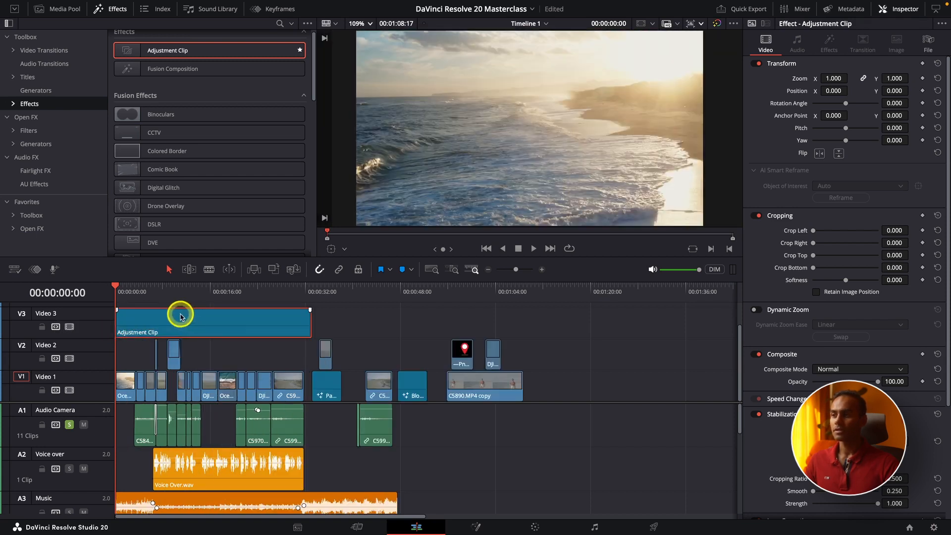
drag(98, 307, 97, 345)
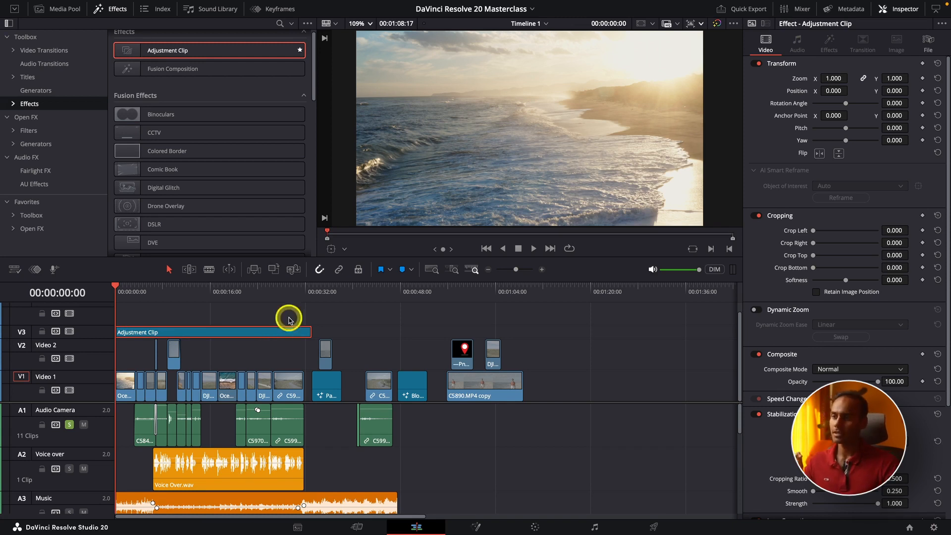
drag(296, 295, 299, 303)
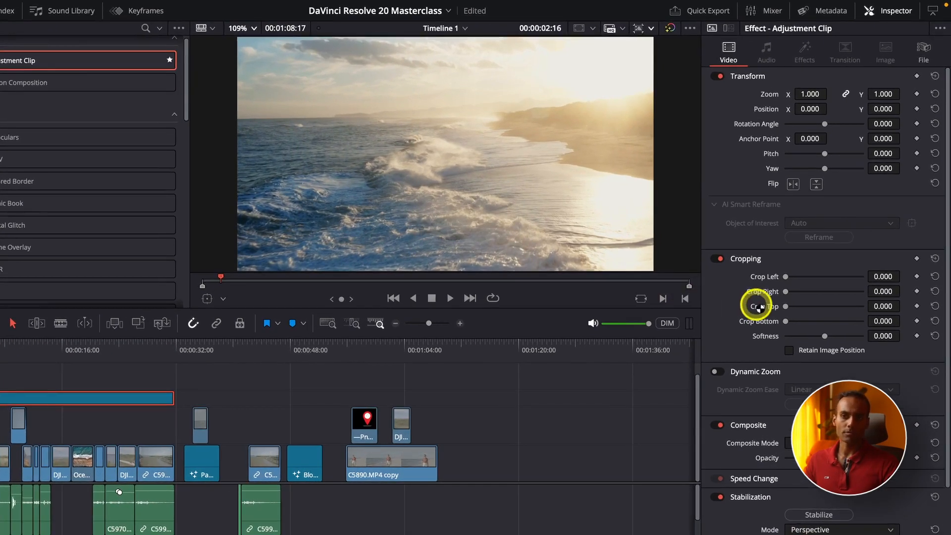
Set the Adjustment Clip's Crop Top and Crop Bottom to 120 and scrub the timeline to check the letterbox
drag(883, 306, 397, 316)
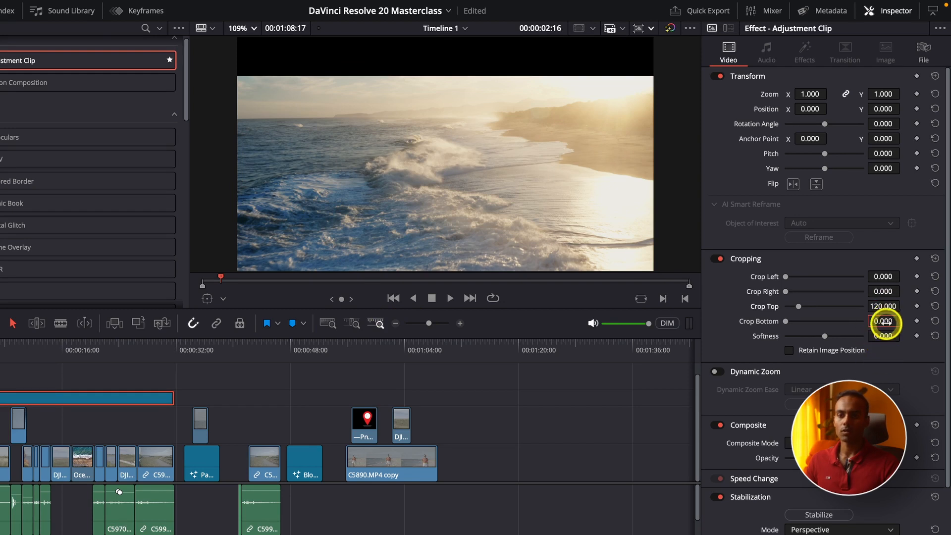
key(Return)
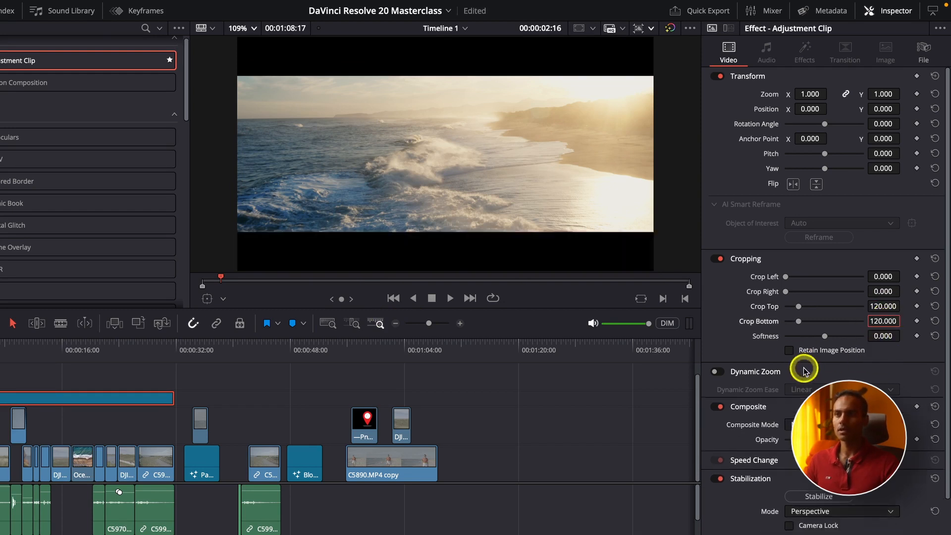
drag(167, 355, 243, 362)
click(258, 470)
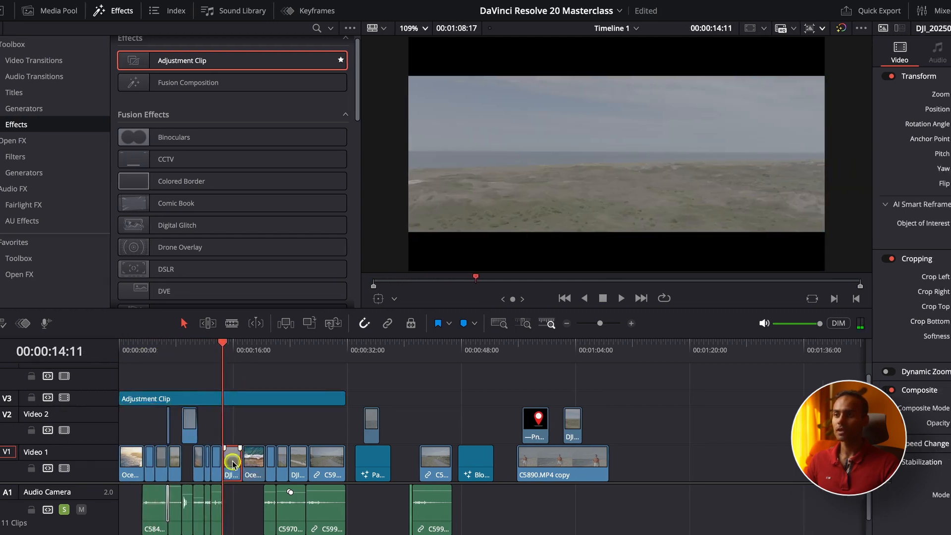
Try a 3.200 zoom on the Adjustment Clip, scrub across the clips beneath it, and reset its Transform settings
click(101, 401)
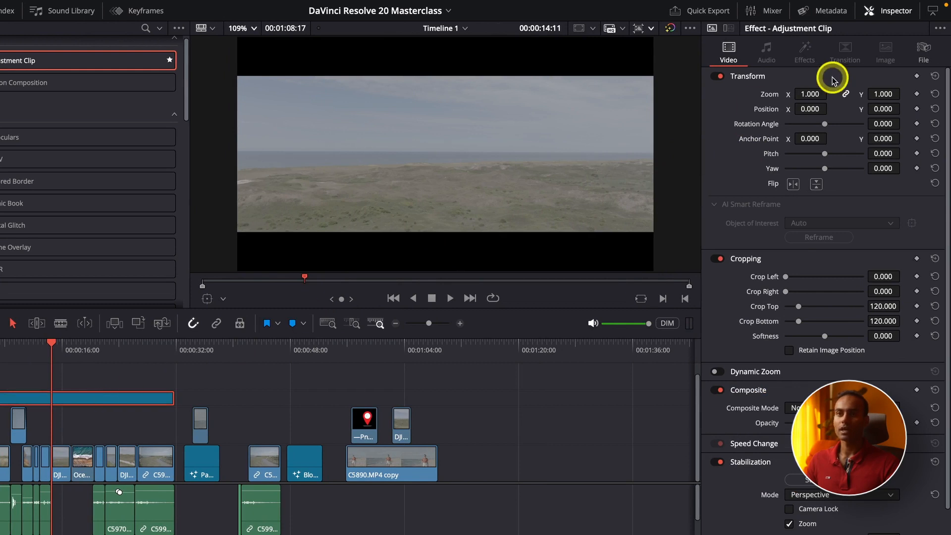
drag(808, 94, 891, 93)
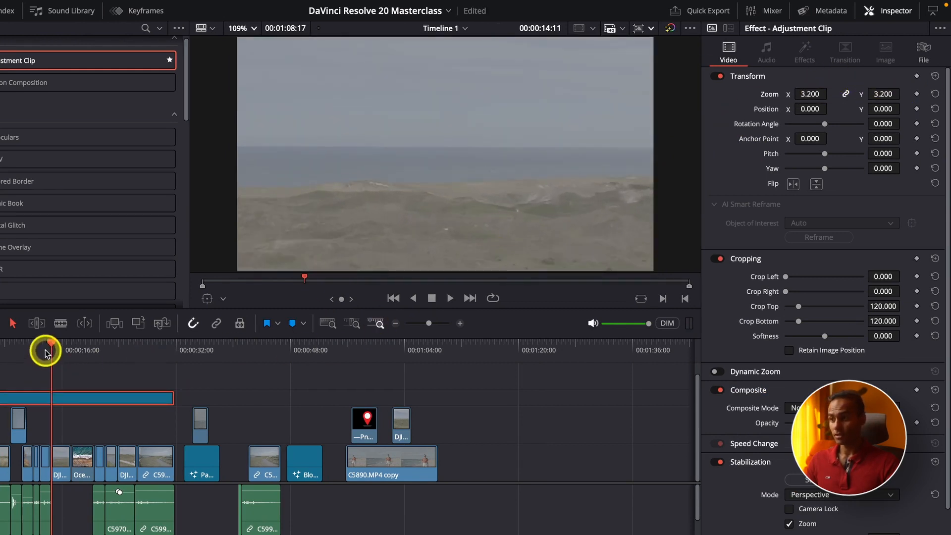
drag(45, 351, 238, 295)
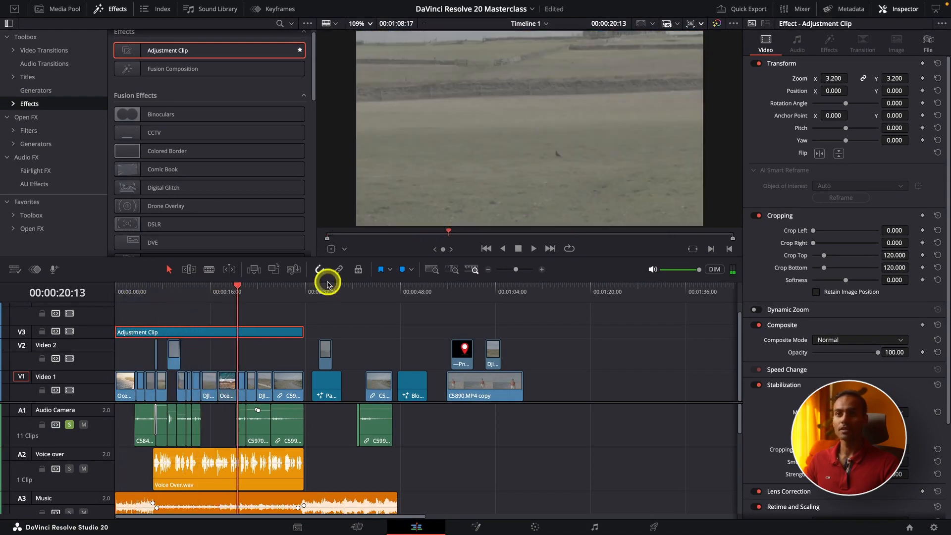
click(938, 64)
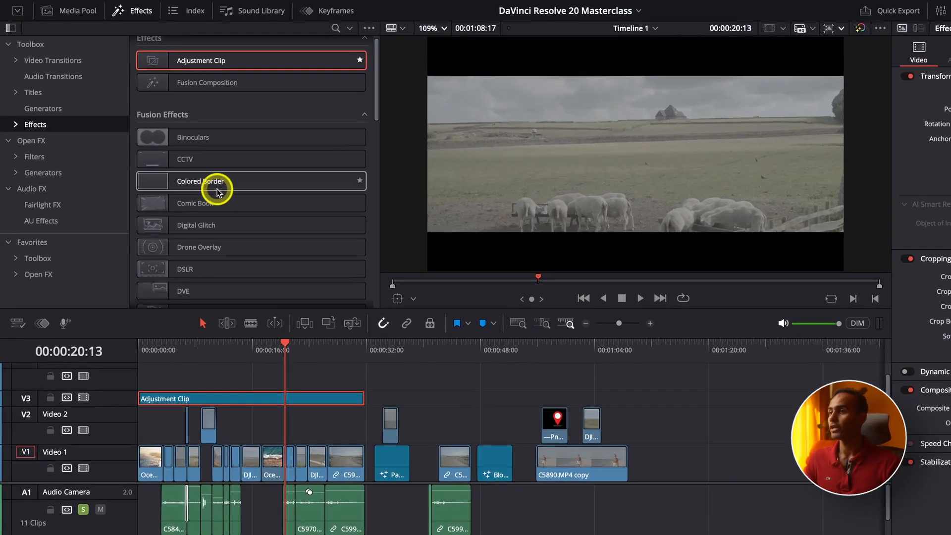
Look through the Effects list and apply the Open FX Zoom Blur to the drone clip on Video 2 above C5890.MP4 copy
scroll(220, 196, down, 15)
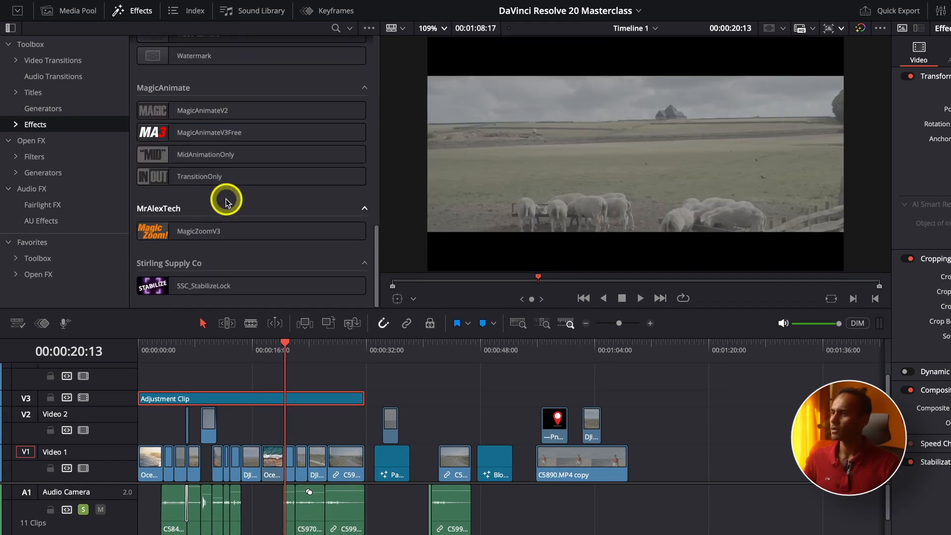
scroll(226, 201, up, 10)
scroll(226, 201, up, 10)
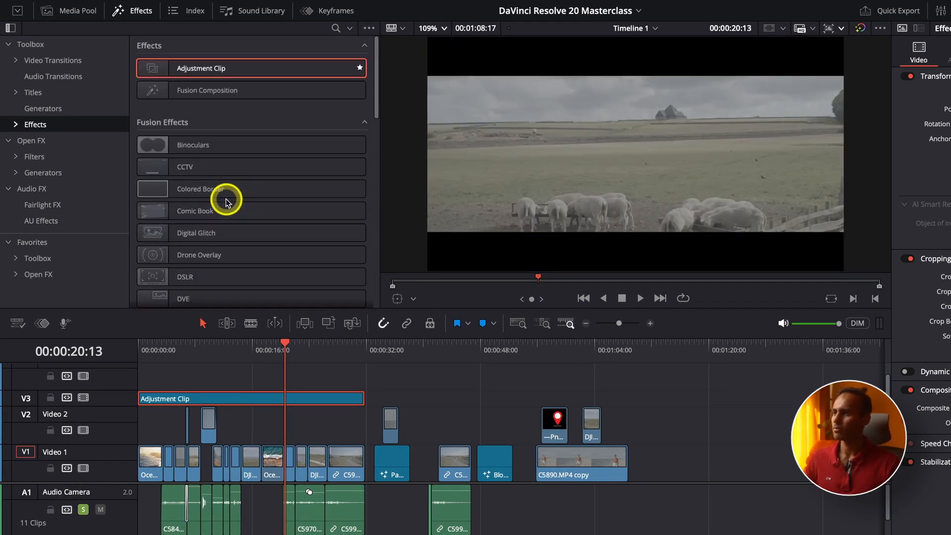
click(95, 142)
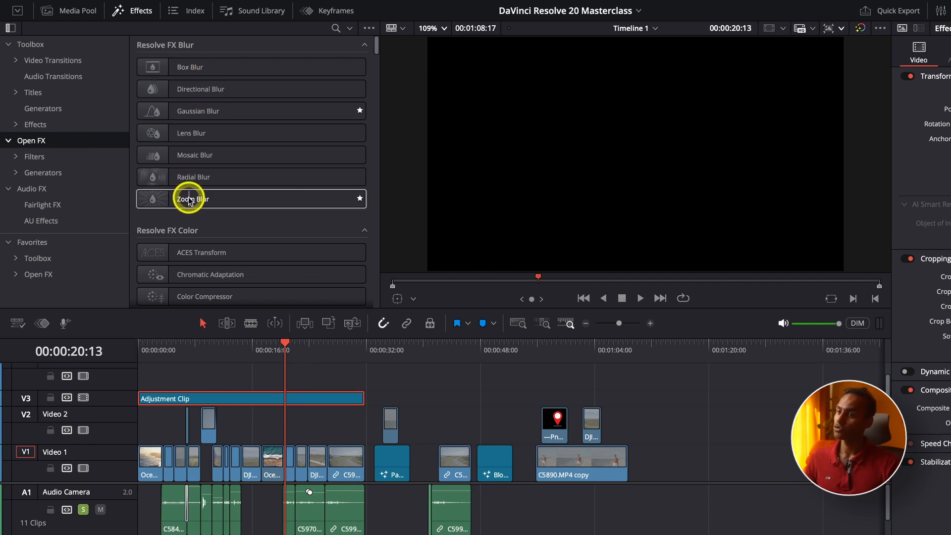
drag(190, 200, 593, 422)
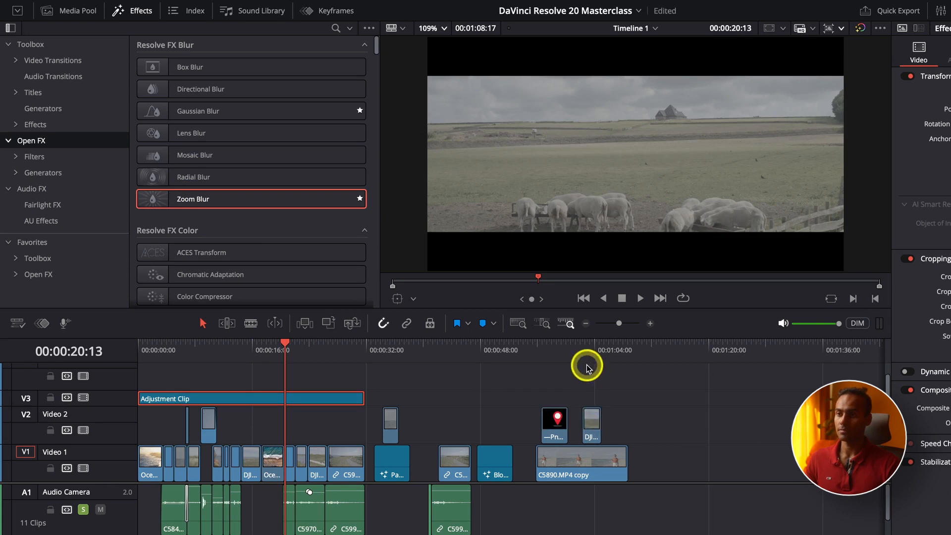
Move the location-pin clip on Video 2 earlier, clear of C5890.MP4 copy, and play that clip from its start
click(584, 354)
key(super+equal)
key(super+equal)
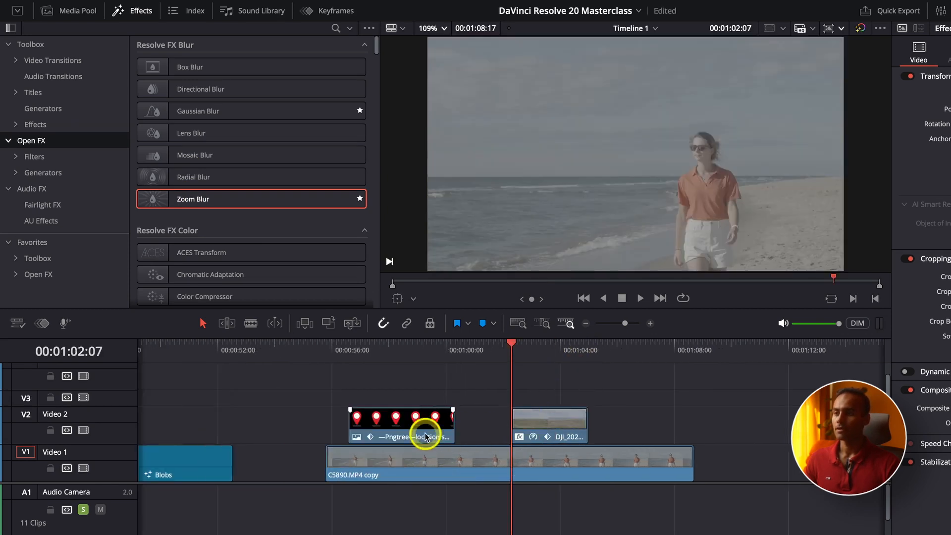
drag(416, 434, 264, 421)
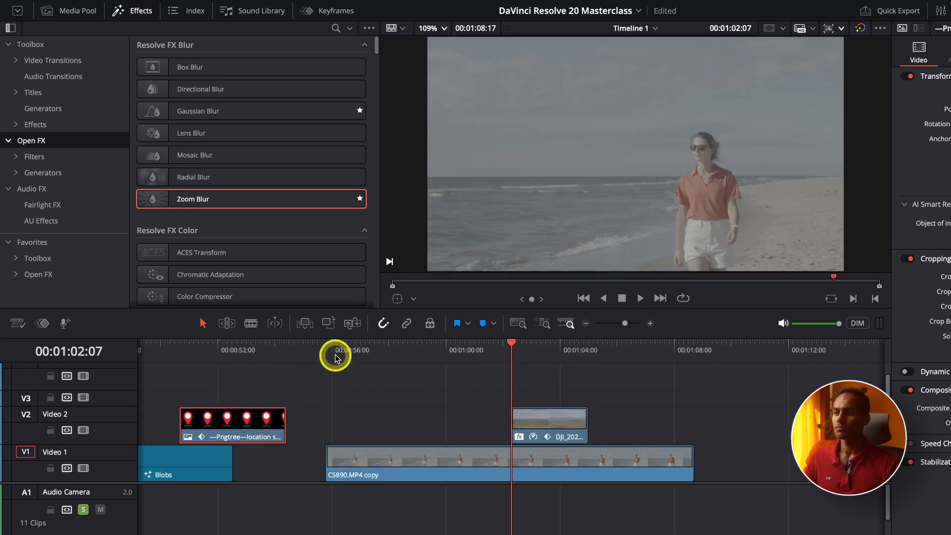
click(333, 354)
key(space)
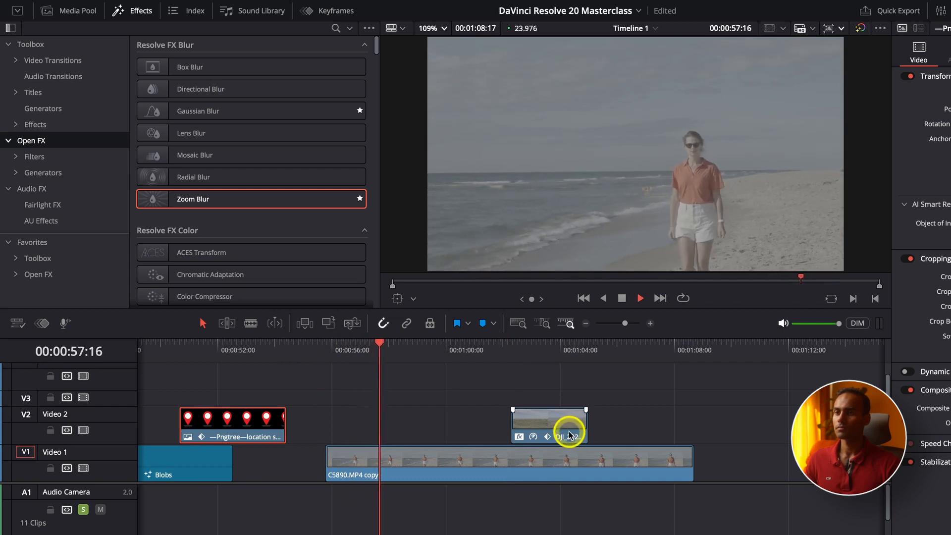
key(space)
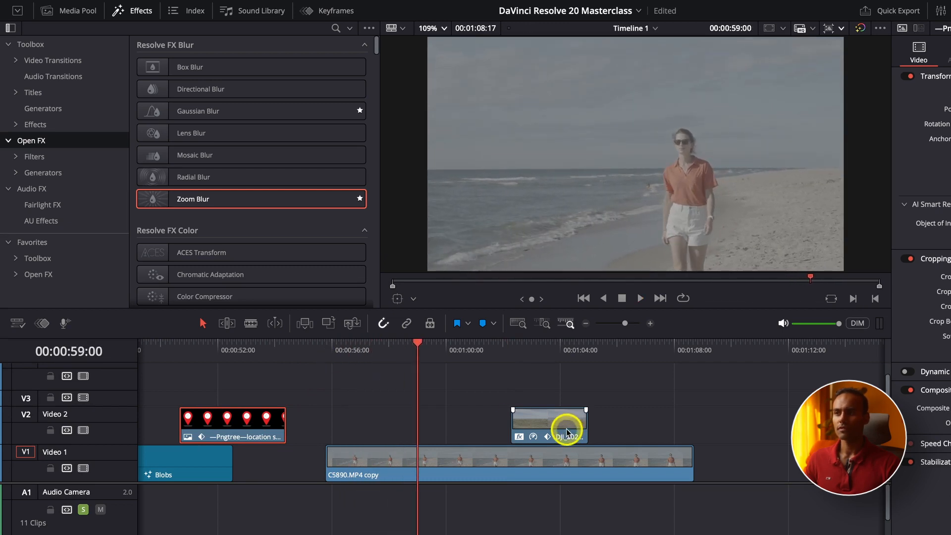
Keyframe the Zoom of C5890.MP4 copy from 1.000 at 00:00:59:00 to 1.980 at 00:00:59:22
click(490, 461)
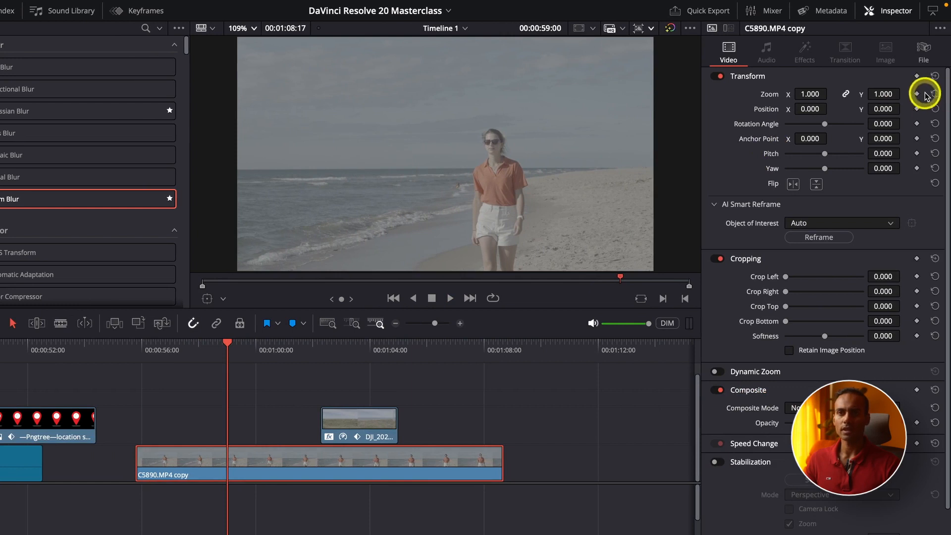
click(917, 93)
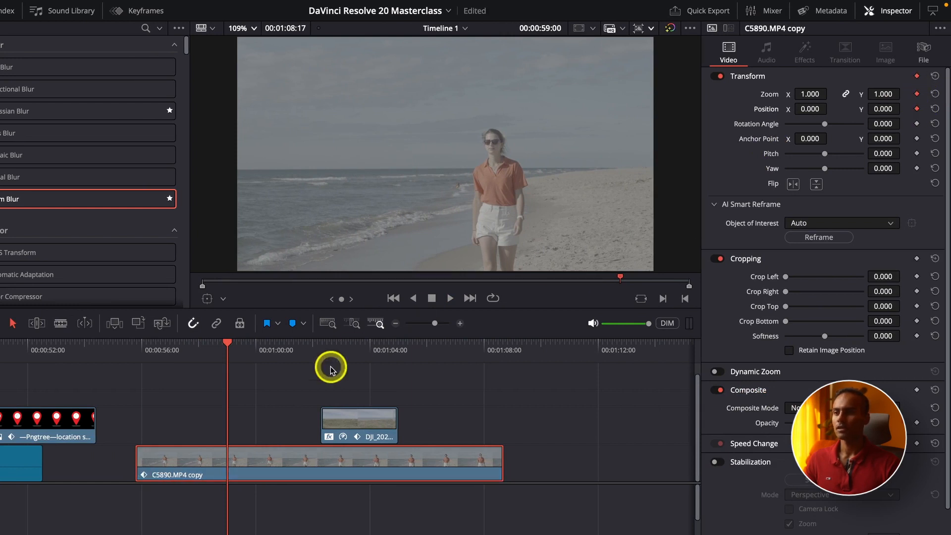
key(space)
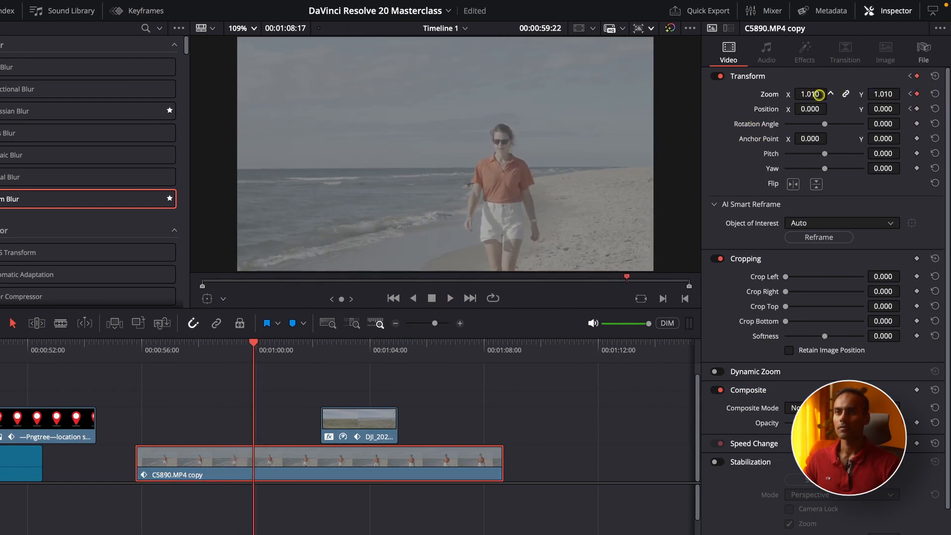
drag(819, 94, 923, 94)
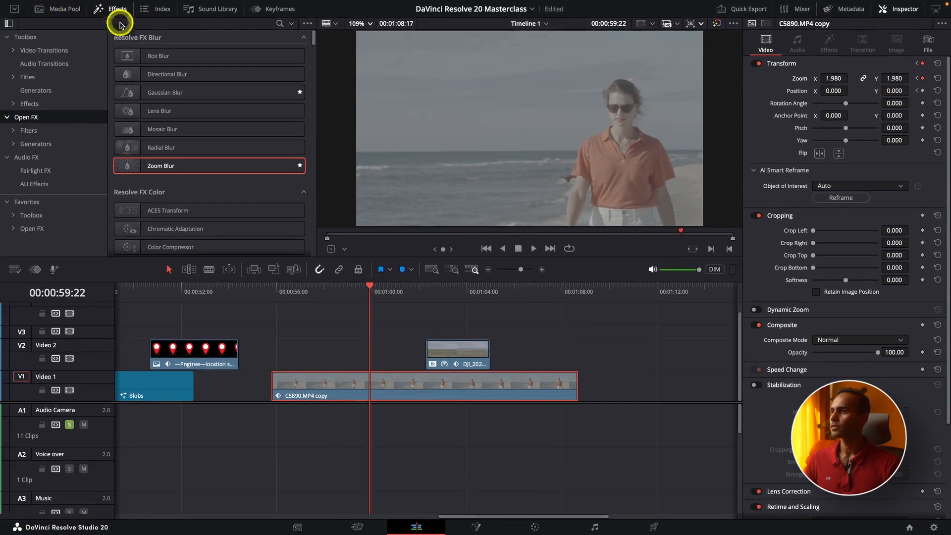
Smooth both zoom keyframes of C5890.MP4 copy into an eased curve in the keyframe editor and play the zoom
click(251, 14)
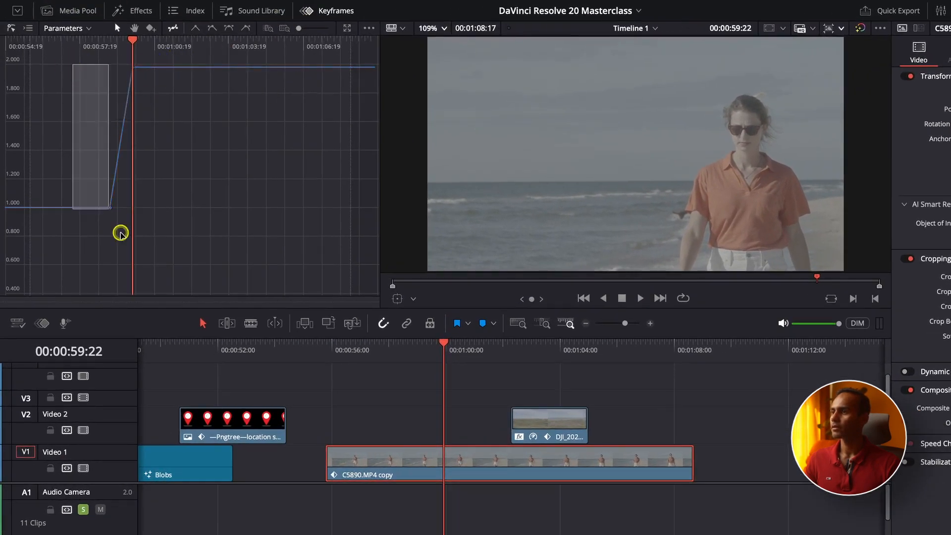
click(228, 28)
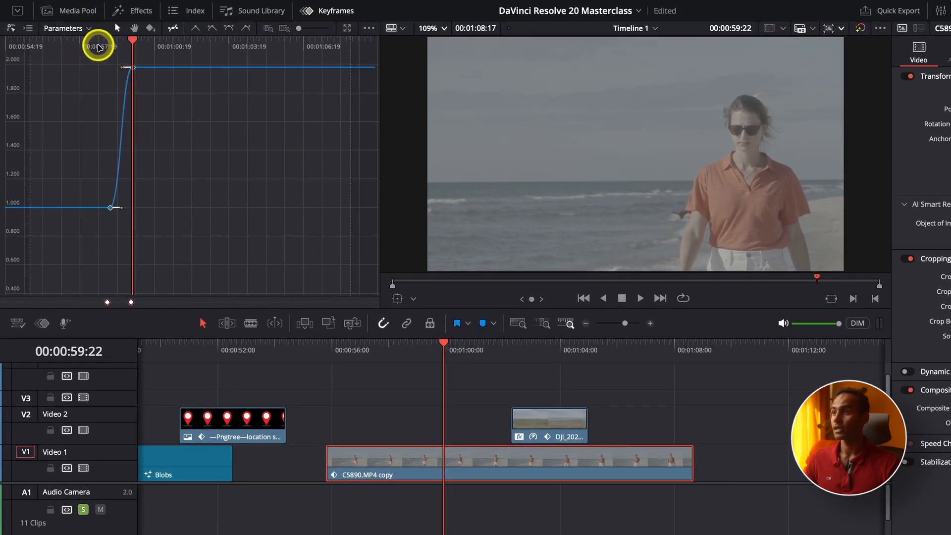
click(95, 44)
key(space)
key(space)
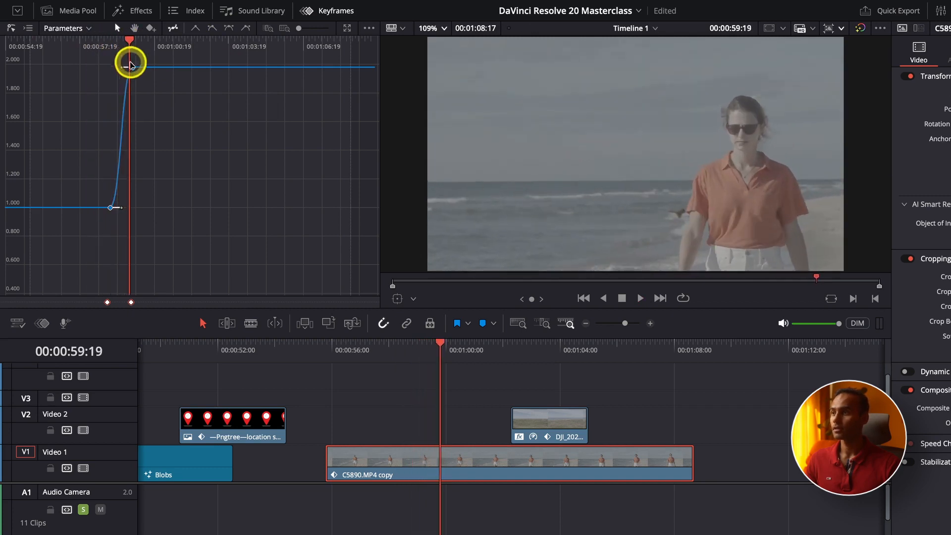
Move the ending zoom keyframe earlier to 00:00:59:08 to speed up the zoom, and play it back
scroll(129, 65, up, 3)
scroll(127, 65, up, 2)
drag(190, 45, 166, 67)
key(ctrl+z)
click(212, 102)
click(96, 44)
key(space)
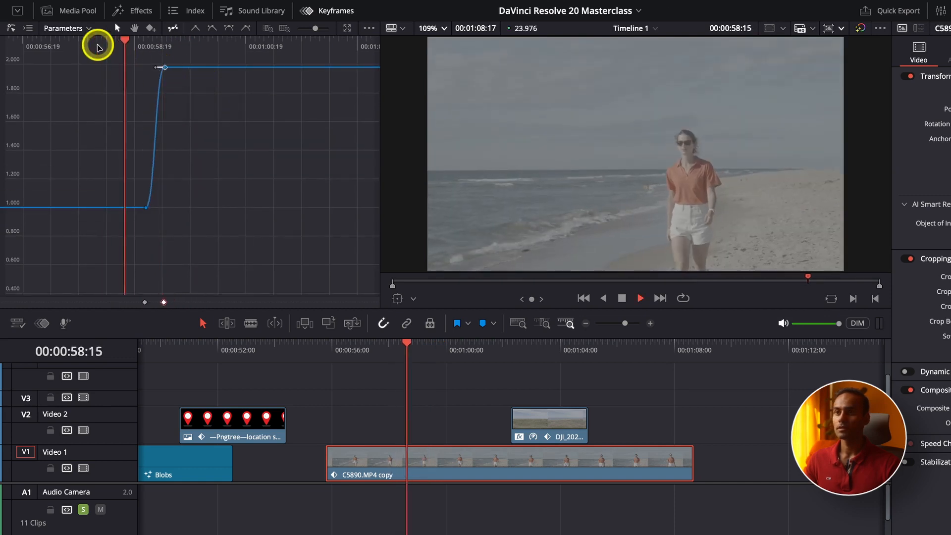
key(space)
Lengthen the easing handle of the first zoom keyframe at 00:00:59:00 for a slower start
drag(148, 47, 128, 50)
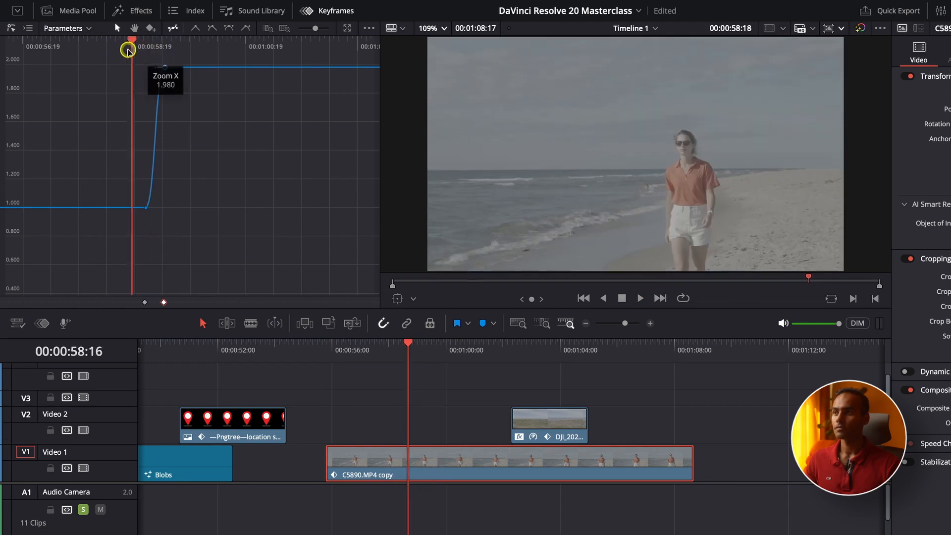
key(space)
key(space)
click(145, 48)
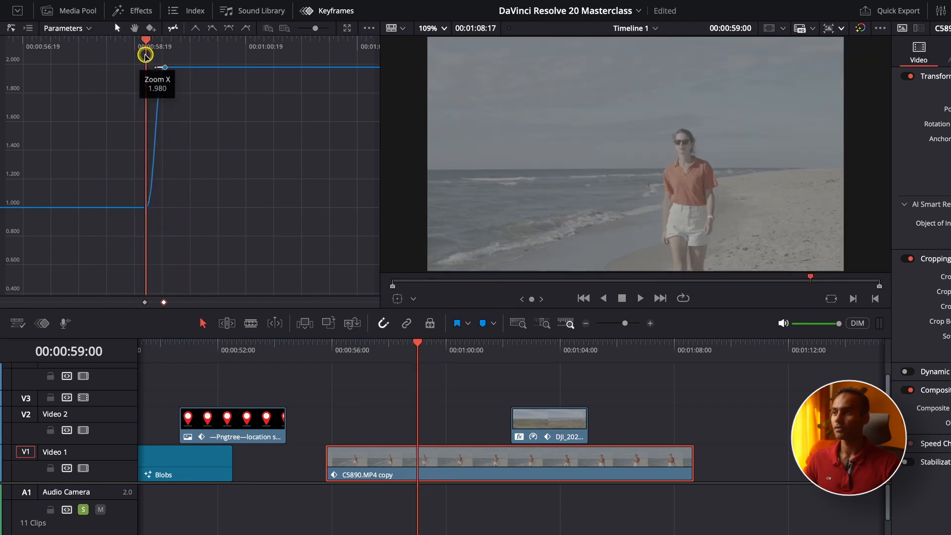
click(146, 208)
key(ctrl+equal)
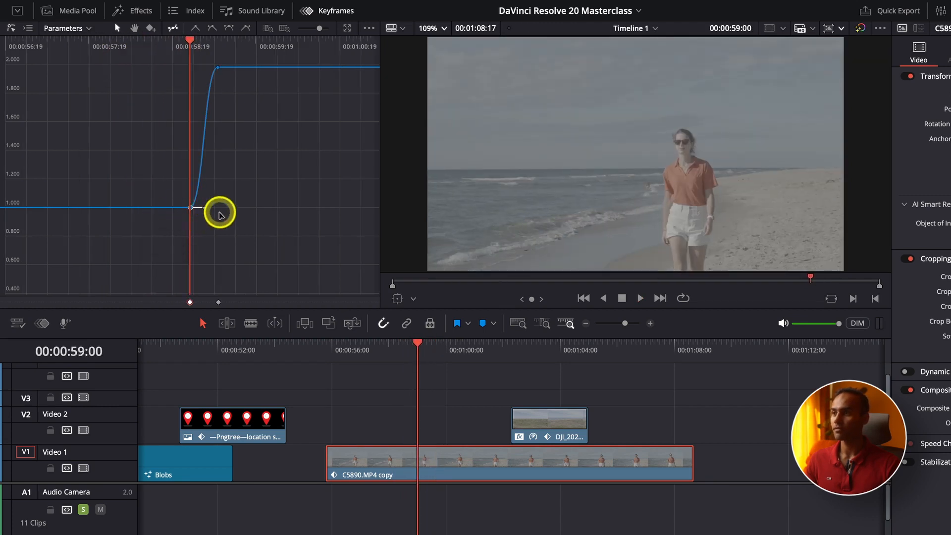
drag(204, 207, 209, 208)
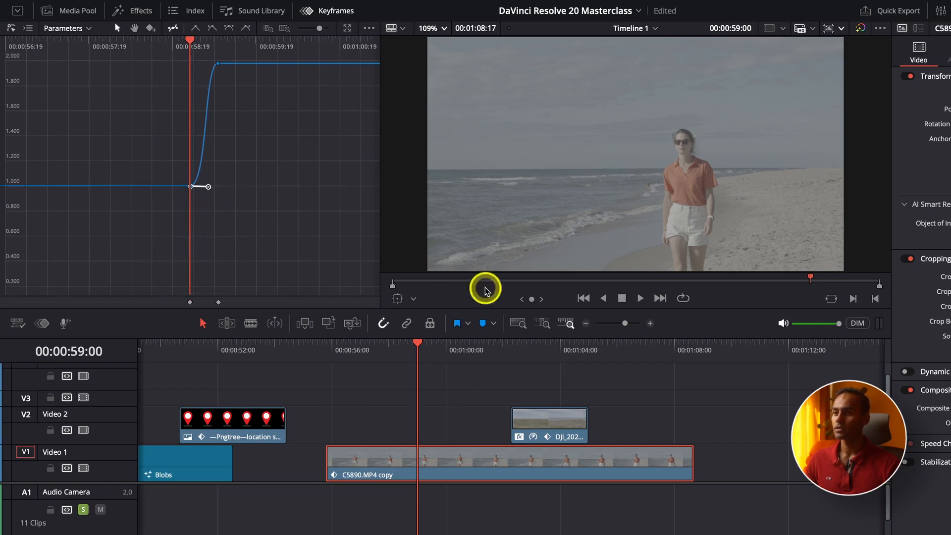
Play the zoom on C5890.MP4 copy and scrub to its fastest part at 00:00:59:04
click(395, 353)
key(space)
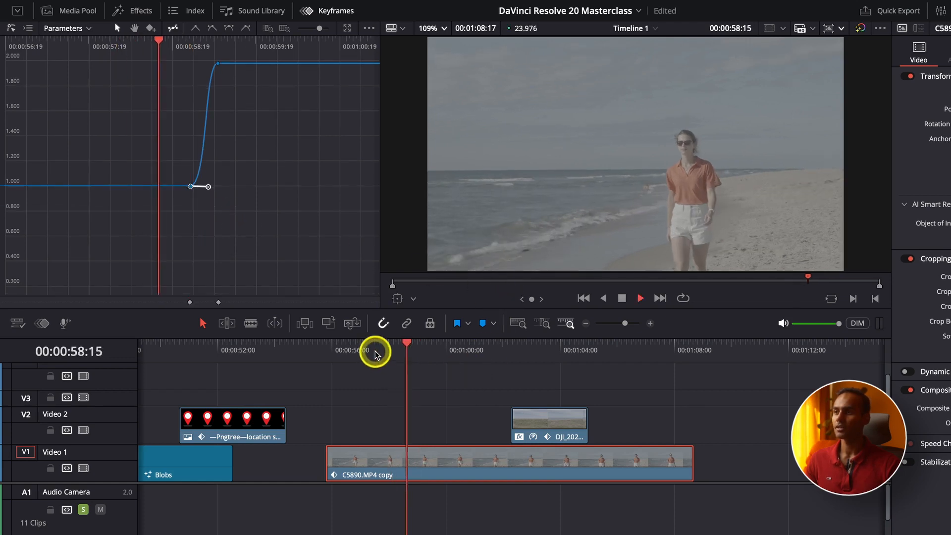
click(375, 350)
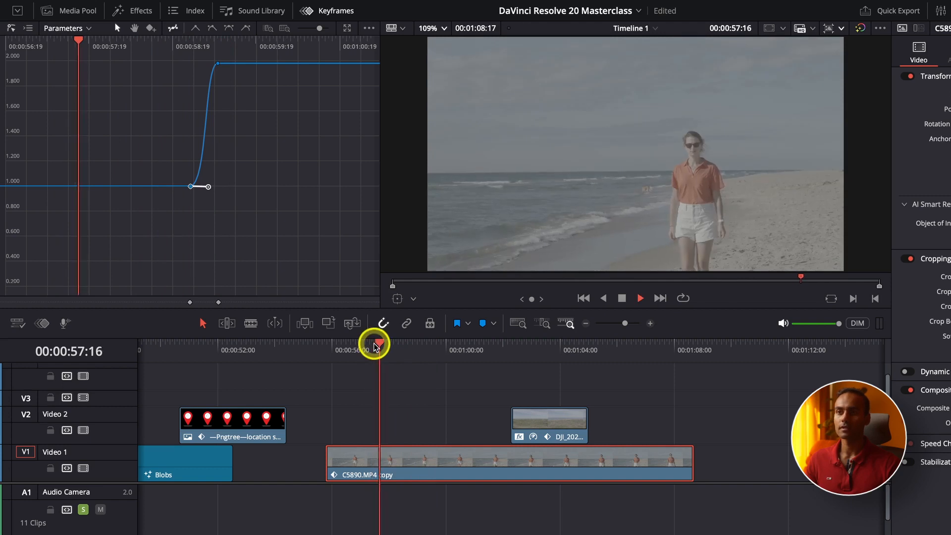
click(414, 346)
drag(414, 349, 423, 350)
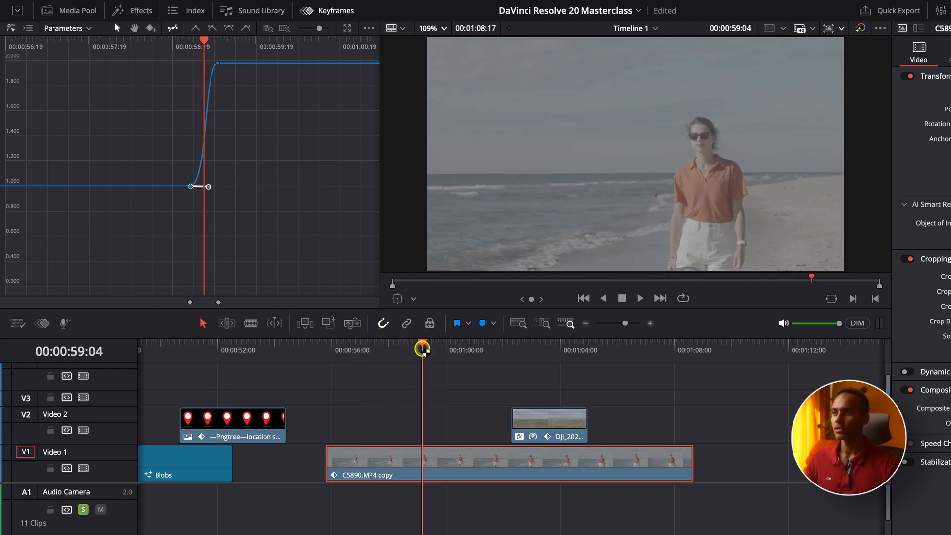
Apply the Open FX Zoom Blur to C5890.MP4 copy and keyframe its Zoom Amount of 0.400 at 00:00:59:04
click(141, 13)
drag(197, 193, 405, 463)
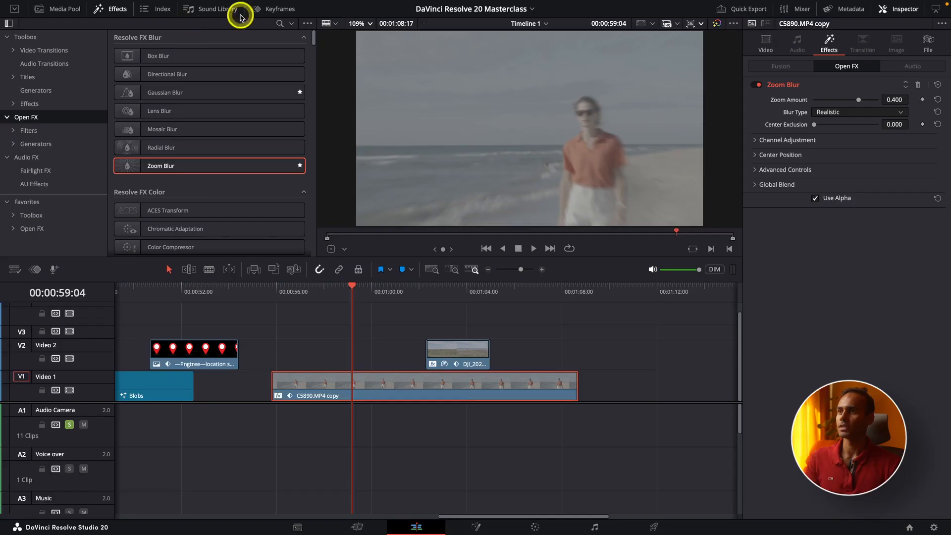
click(271, 10)
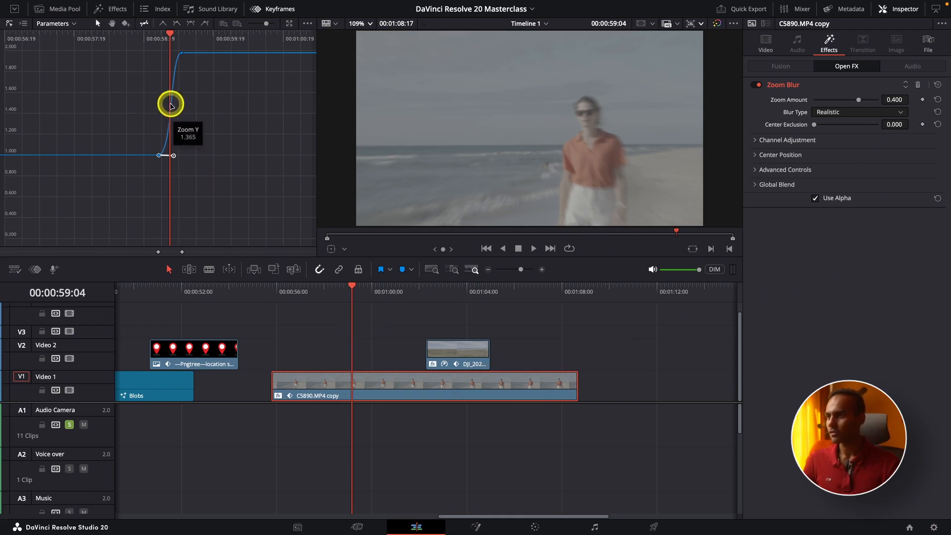
click(172, 49)
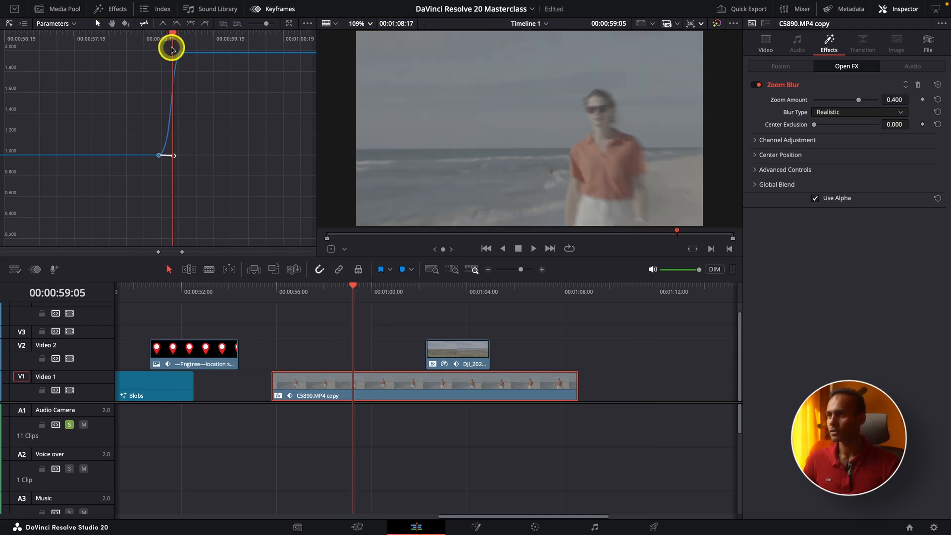
key(Left)
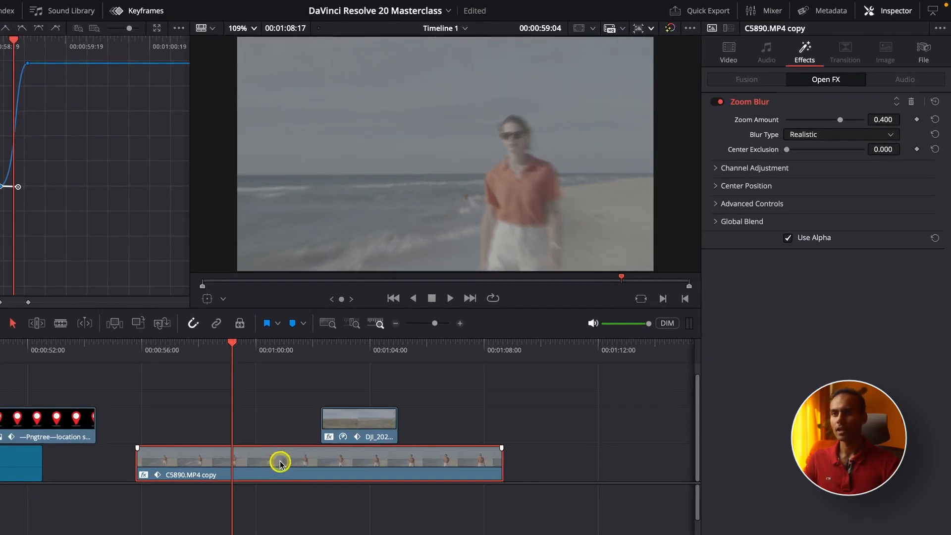
click(732, 51)
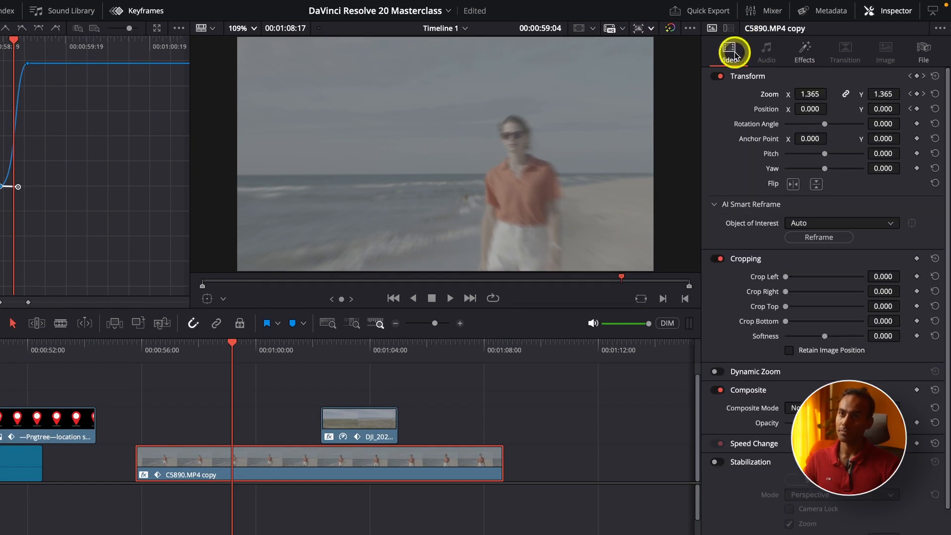
click(803, 60)
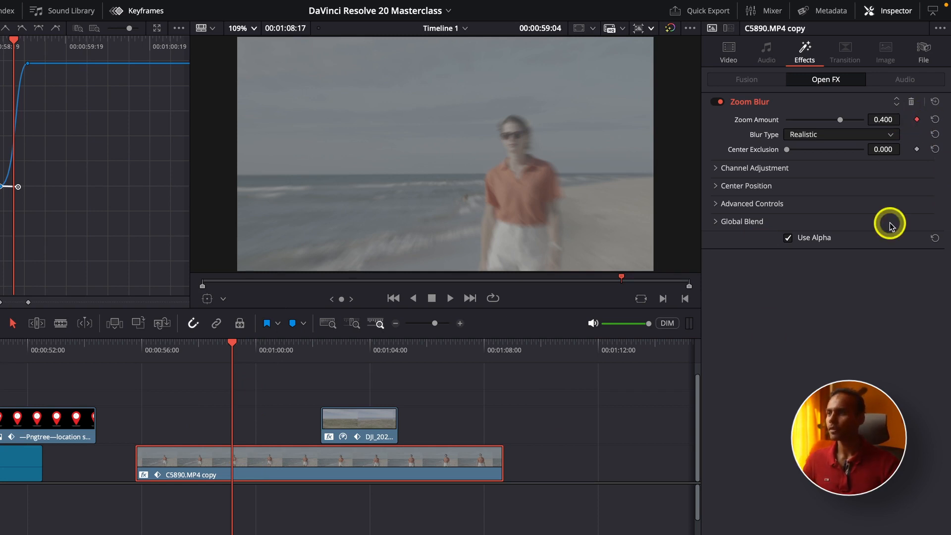
Keyframe the Zoom Blur's Zoom Amount to 0.000 at the zoom's start, 00:00:59:00
key(Left)
key(Left)
key(Left)
key(Left)
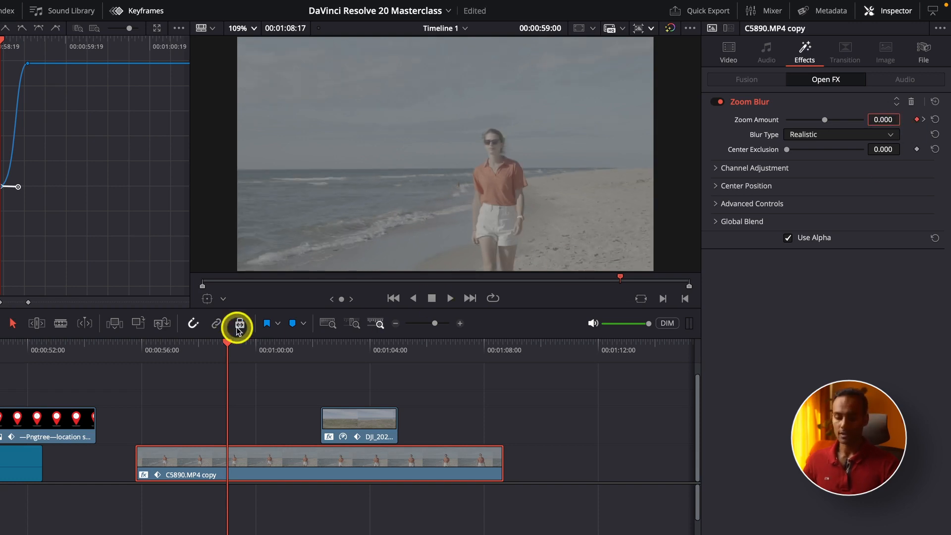
Keyframe the Zoom Blur's Zoom Amount to 0.000 at the zoom's end, 00:00:59:08
key(Right)
key(Right)
key(Right)
key(Right)
key(Right)
key(Right)
key(Right)
key(Right)
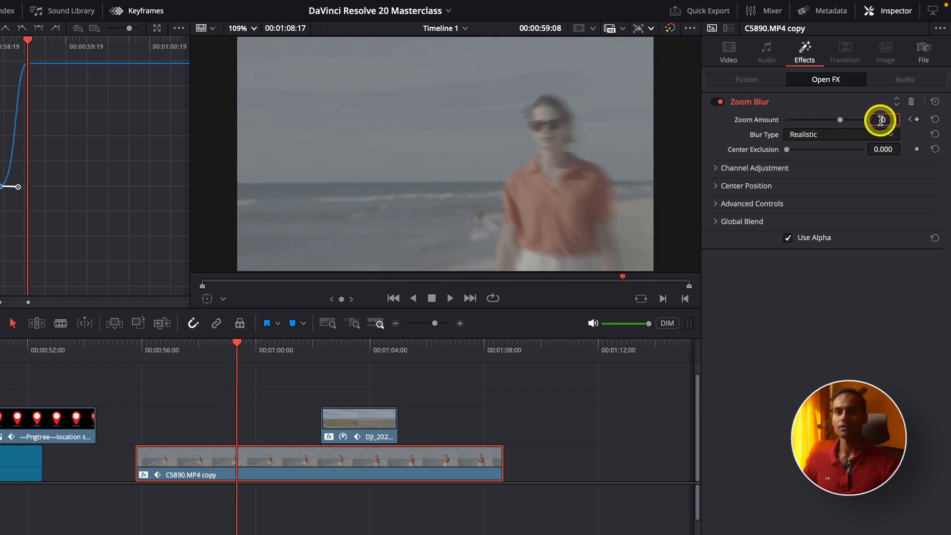
key(Return)
Go frame by frame through the zoom from 00:00:59:00 to 00:00:59:10 to check the blur animation
drag(229, 350, 227, 351)
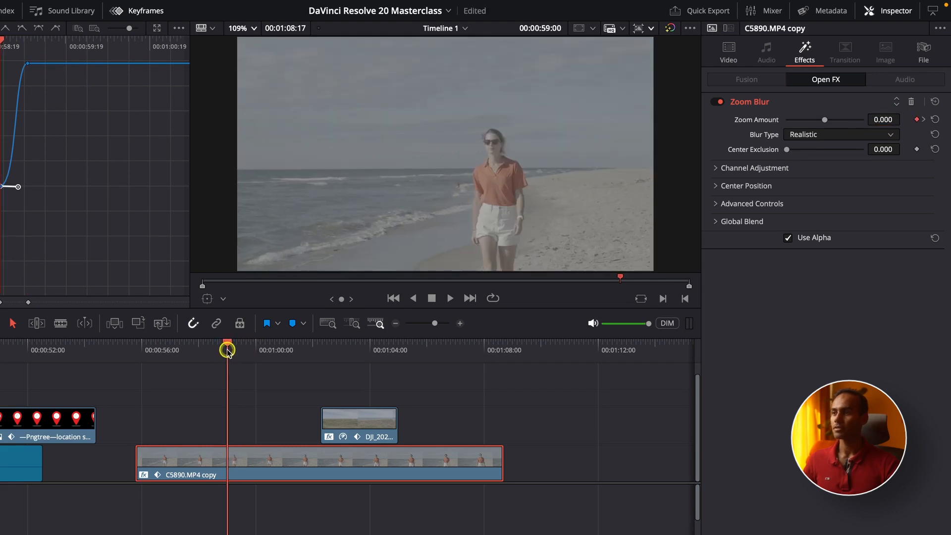
key(Right)
key(Right)
key(Right)
key(Right)
key(Right)
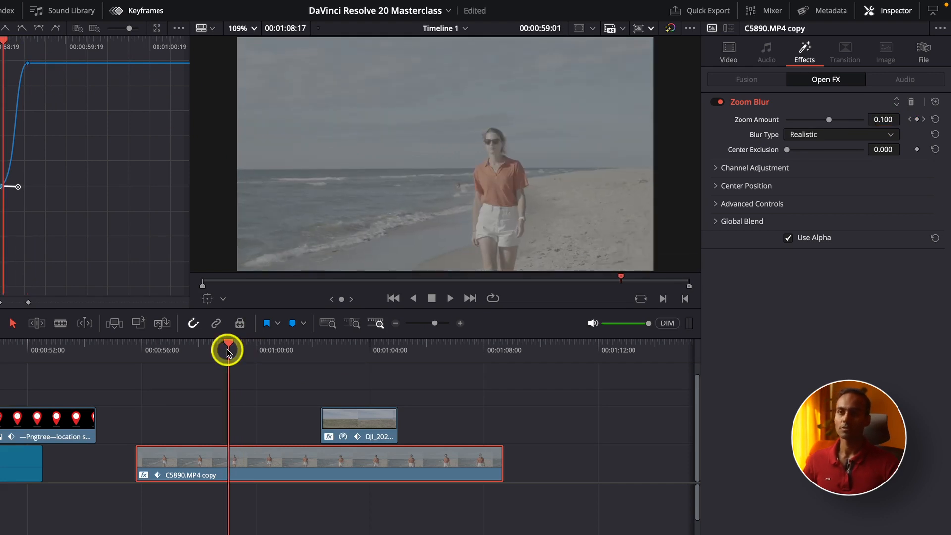
key(Right)
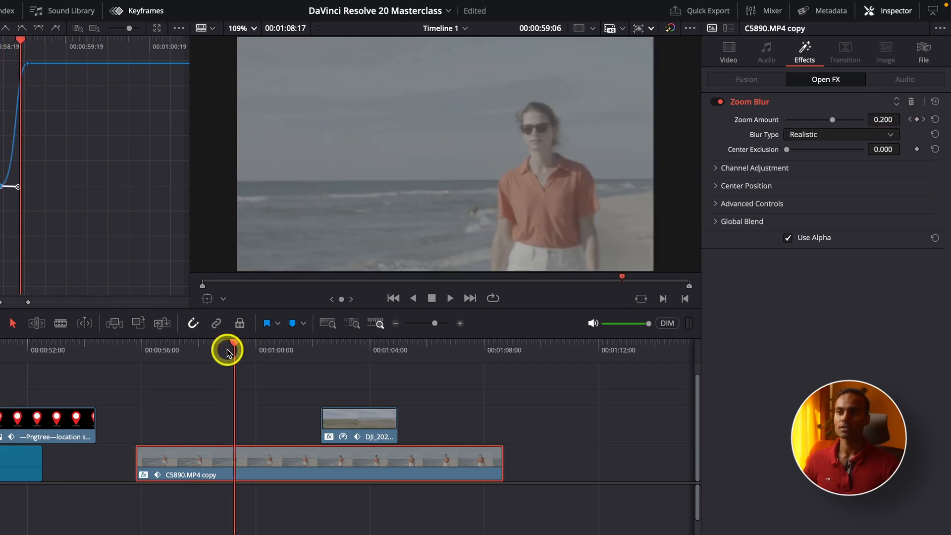
key(Right)
key(Right)
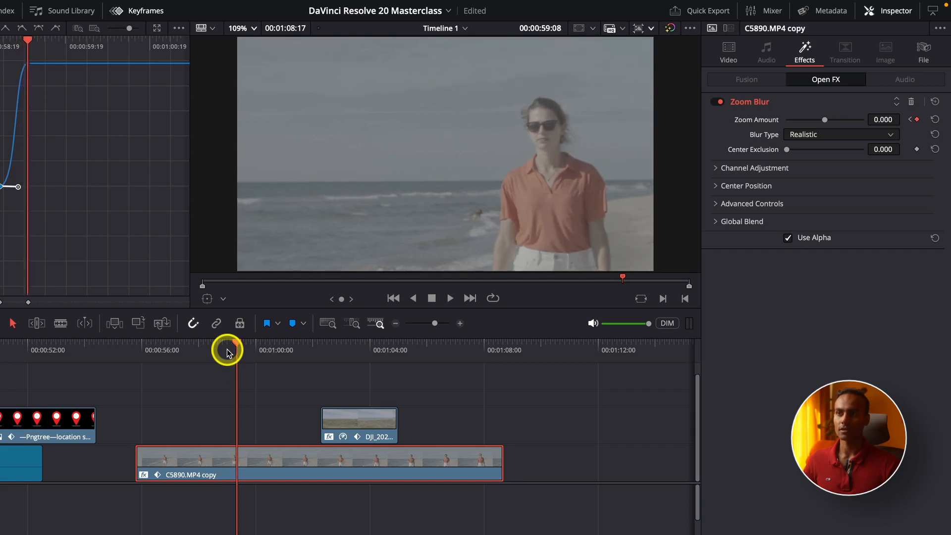
key(Right)
key(Right)
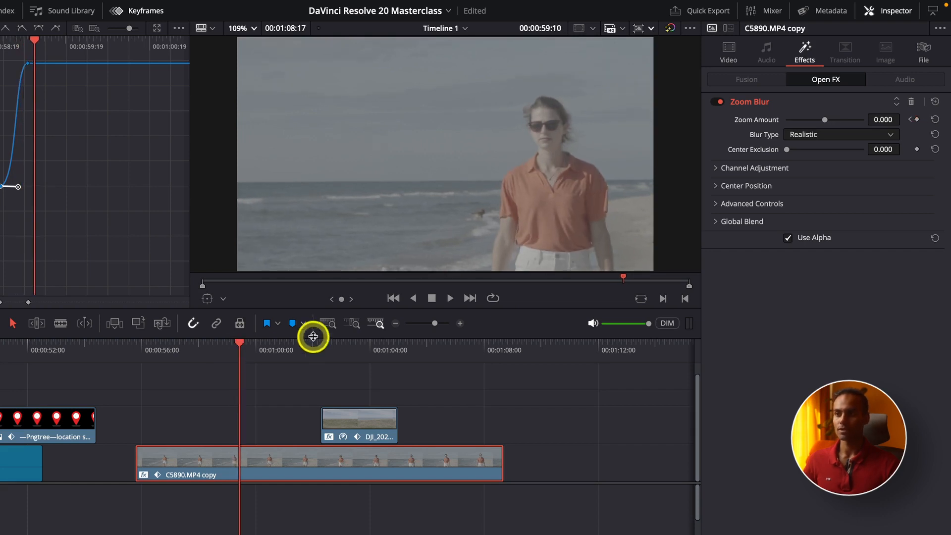
Play the blurred zoom full screen from 00:00:57:03 and return to the edit view
click(175, 357)
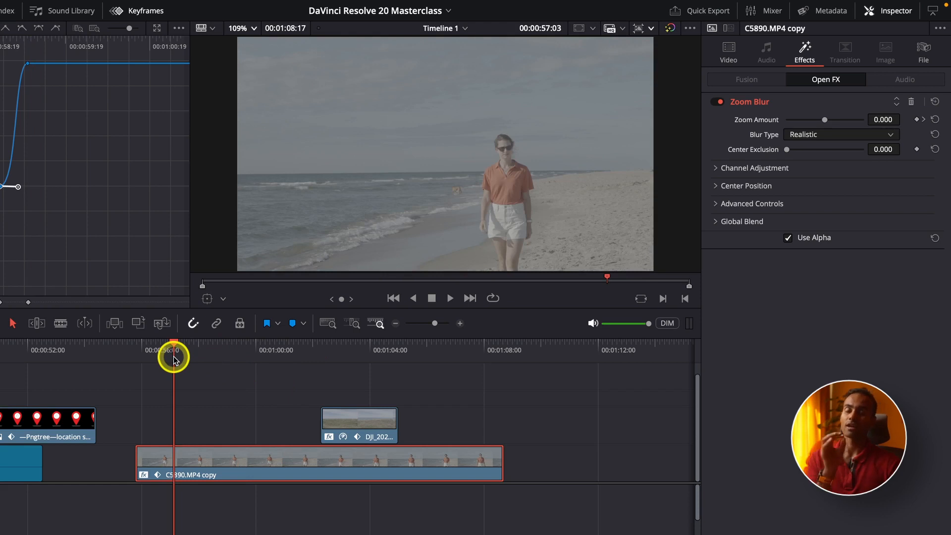
key(super+f)
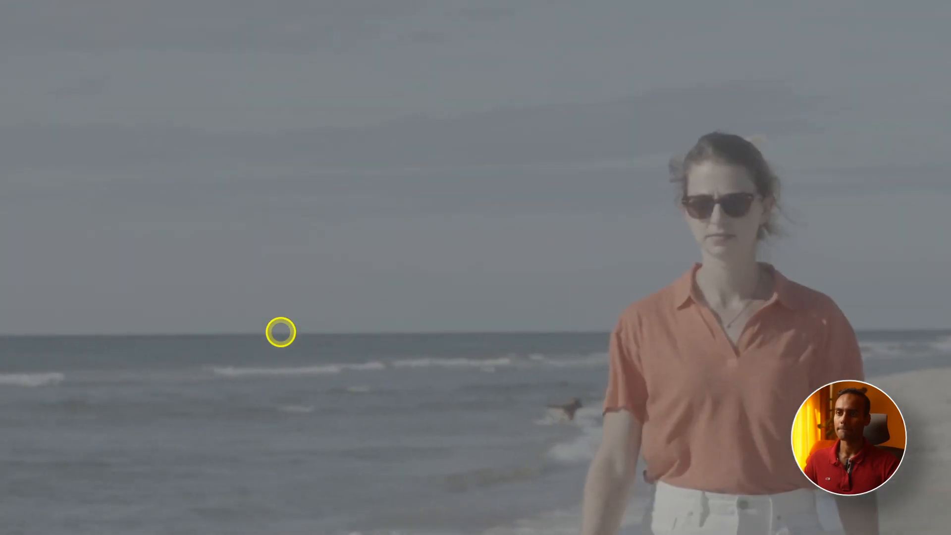
key(space)
key(Escape)
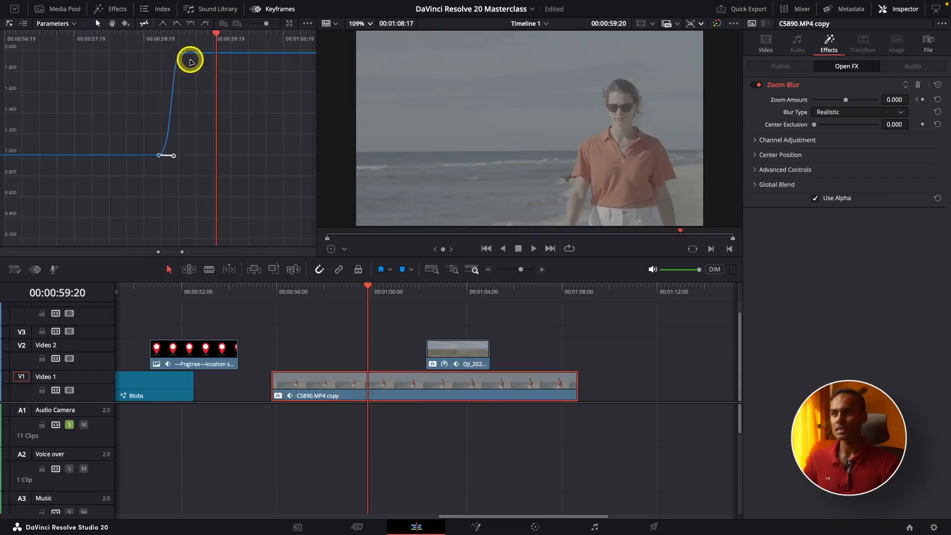
Replay the blurred zoom, return to 00:00:59:04 and switch the Zoom Blur off for comparison
click(170, 37)
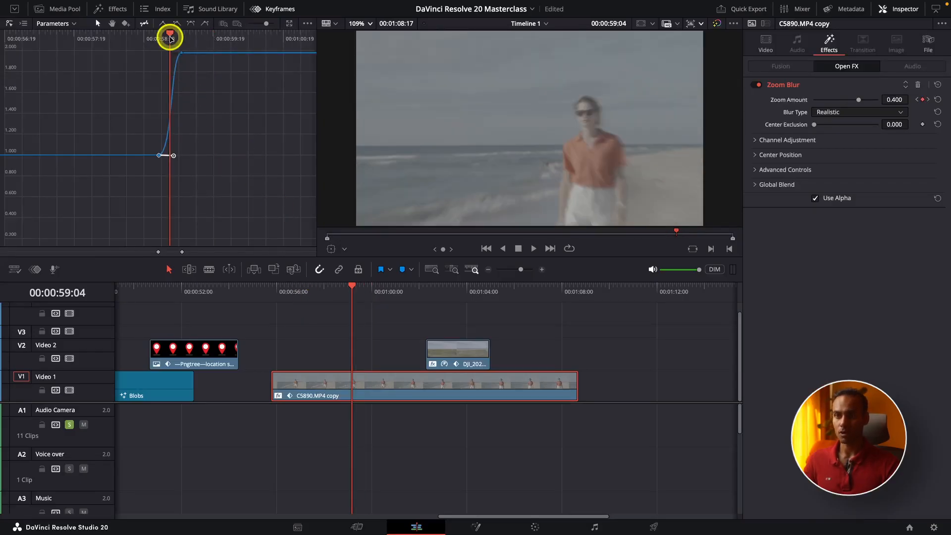
click(314, 295)
key(space)
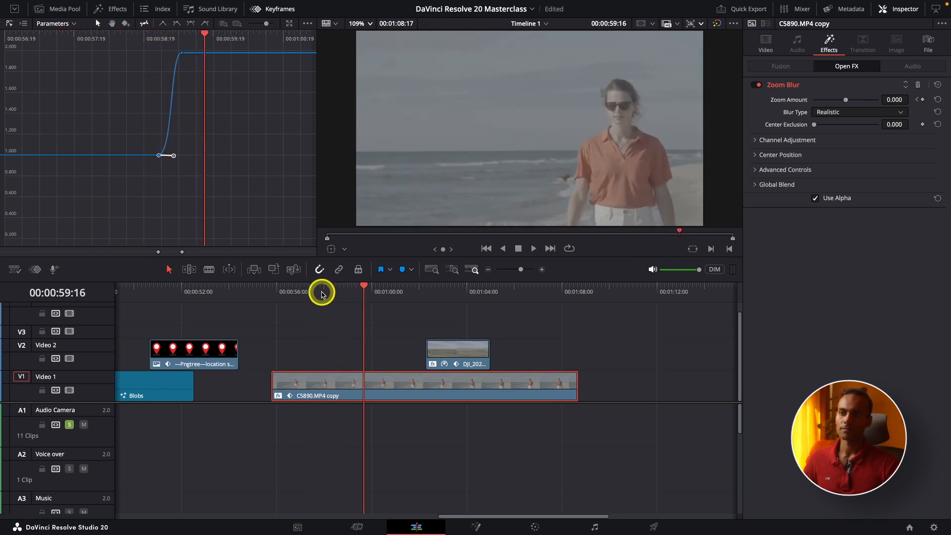
drag(321, 291, 352, 293)
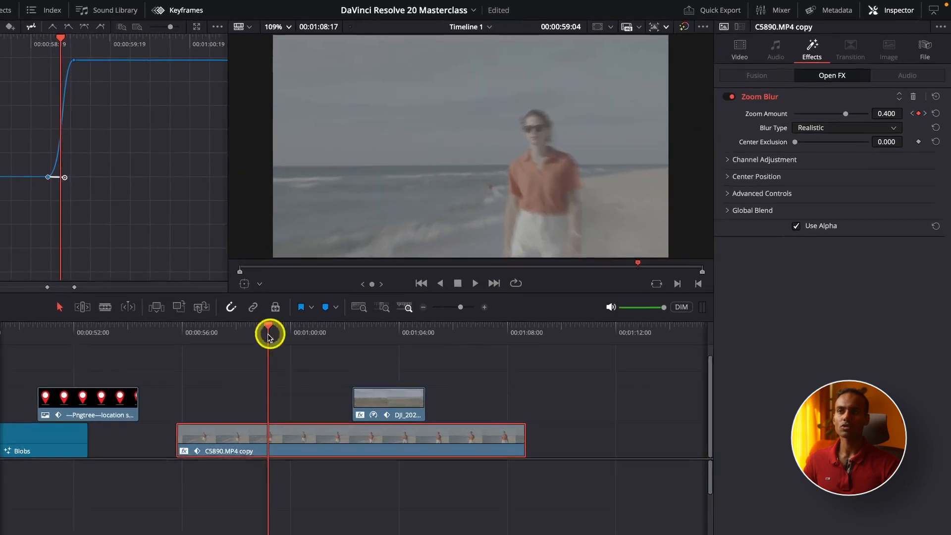
click(756, 85)
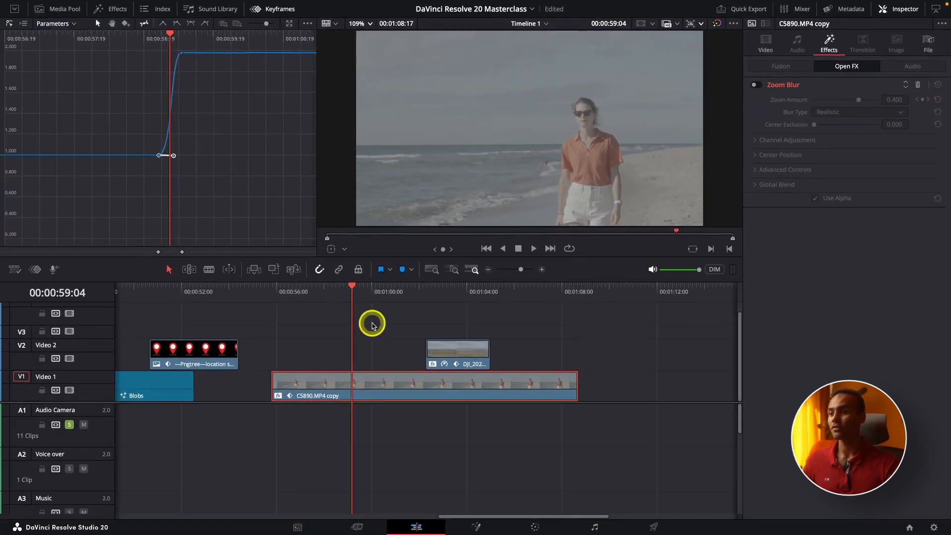
Play the beach clip's zoom on Video 1 with the Zoom Blur switched off
click(194, 354)
key(space)
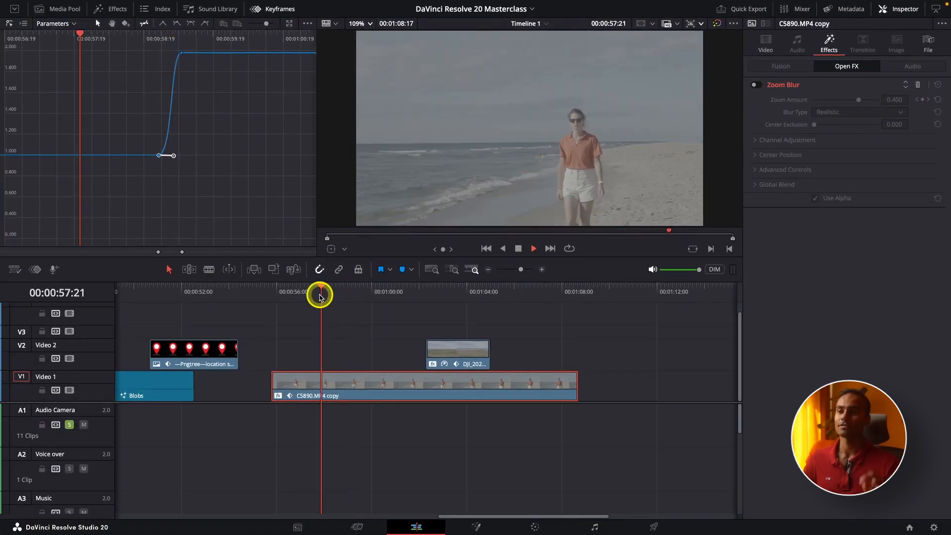
key(space)
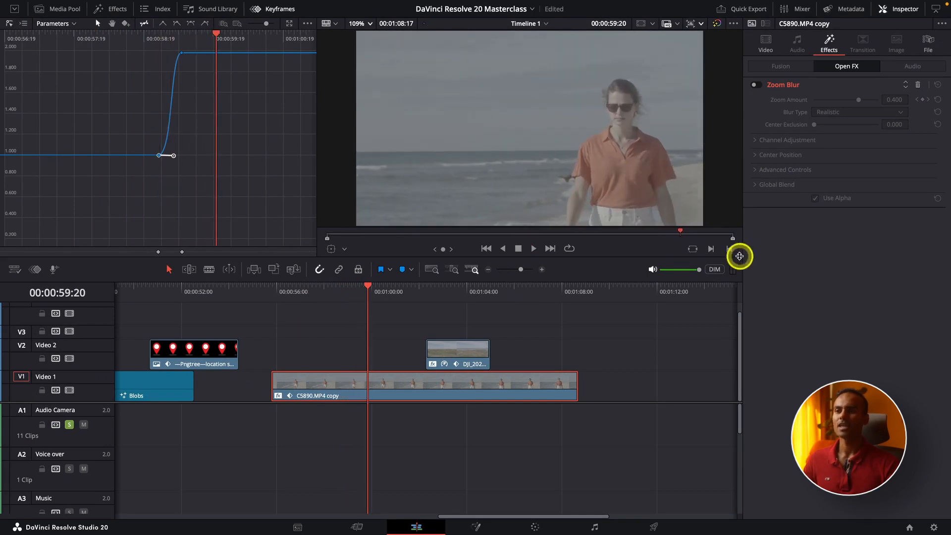
Switch the Zoom Blur back on and replay the zoom from its start to compare
click(759, 86)
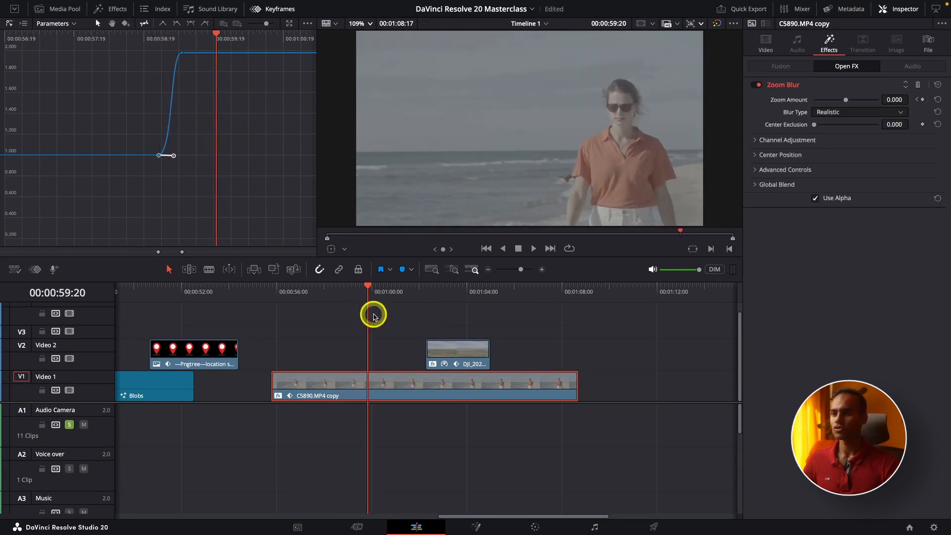
click(297, 292)
key(space)
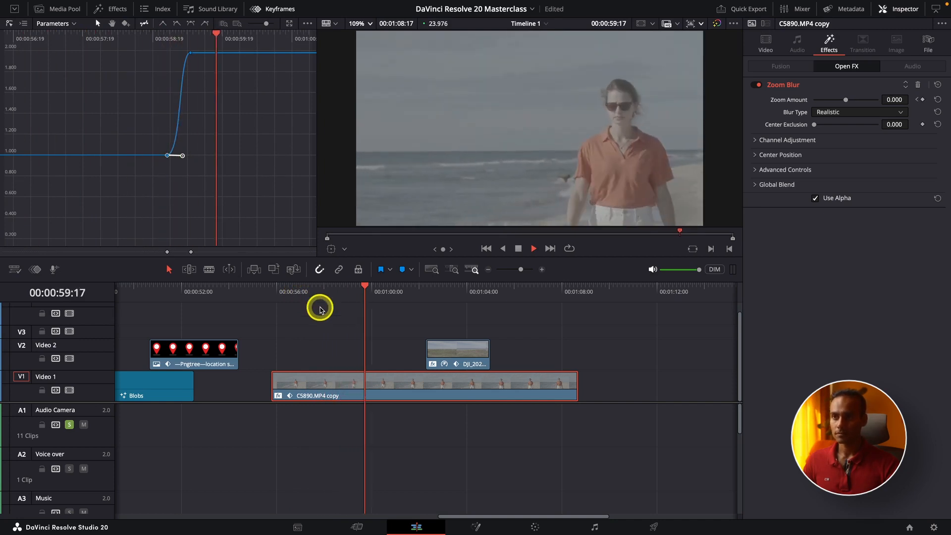
key(space)
For the DJI clip on Video 2, hide the Zoom X and Zoom Y curves and show Retime Speed in the keyframe editor
click(460, 349)
drag(437, 291, 446, 293)
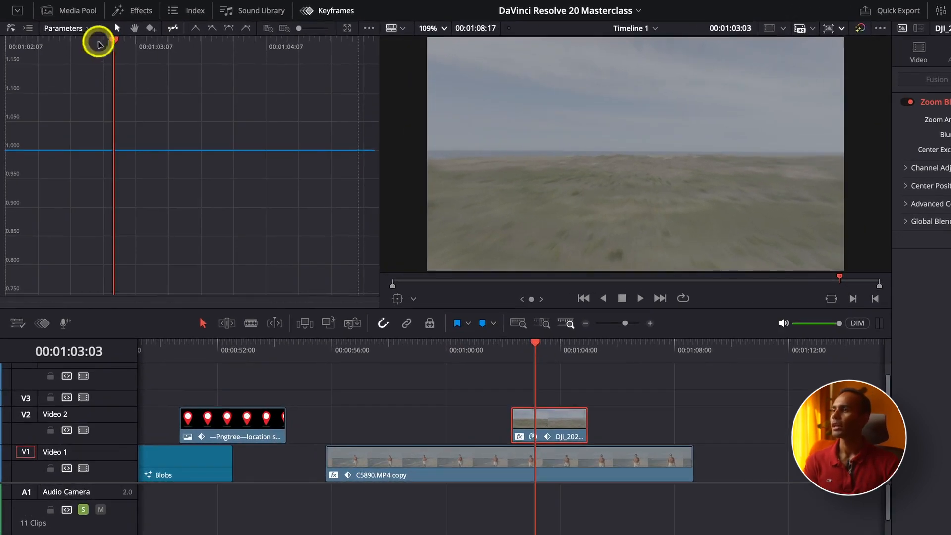
click(72, 24)
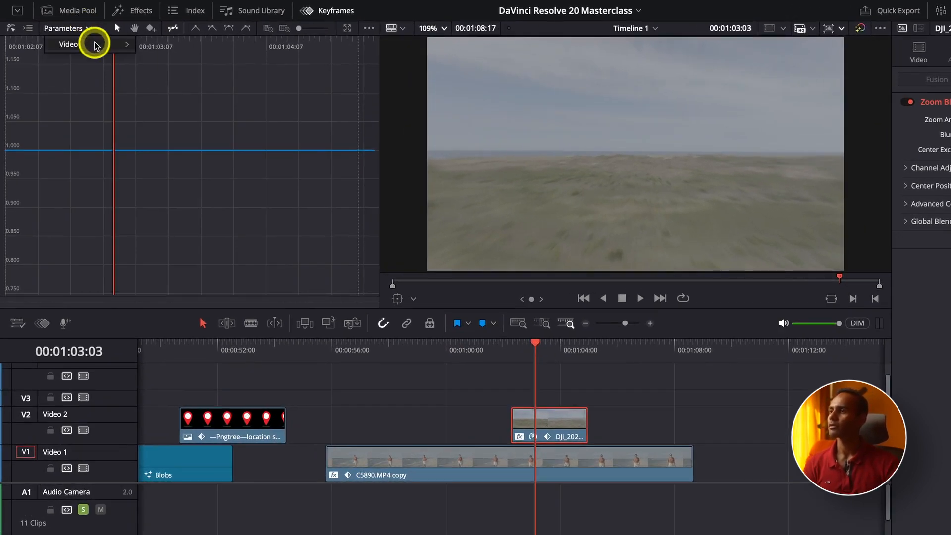
mouse_move(94, 44)
click(165, 74)
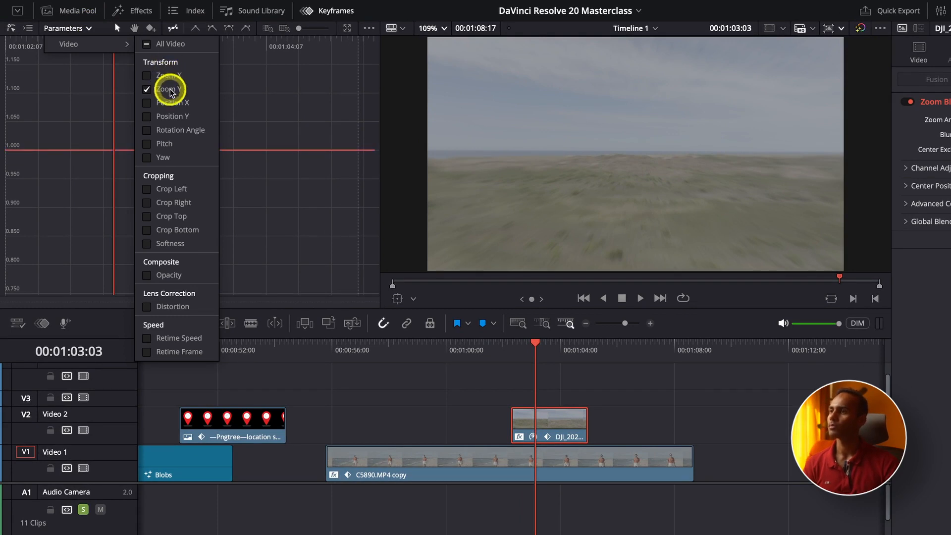
click(167, 89)
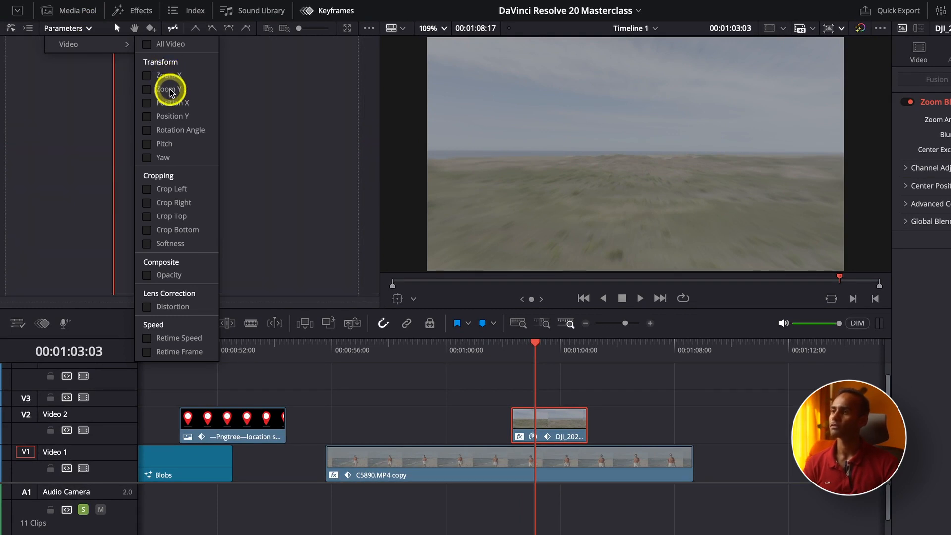
click(181, 341)
click(283, 121)
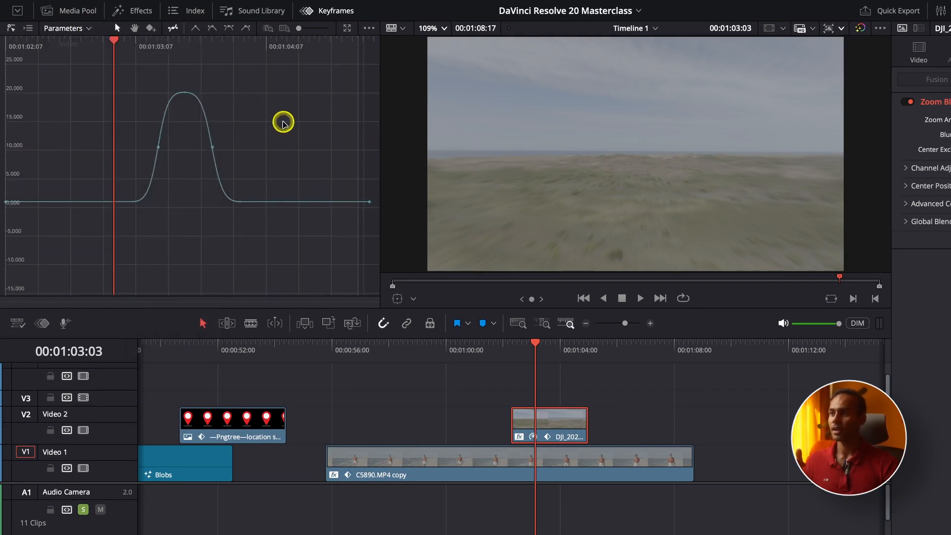
Keyframe the DJI clip's Zoom Amount at 0.400 on 00:01:03:16 and at 0.000 on 00:01:03:08 and 00:01:04:00
drag(179, 47, 184, 42)
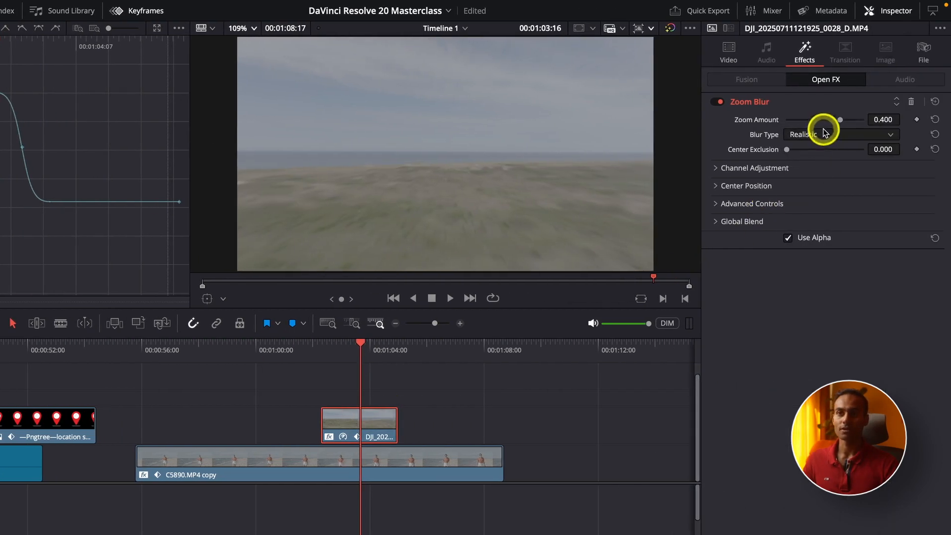
click(916, 120)
drag(363, 350, 351, 354)
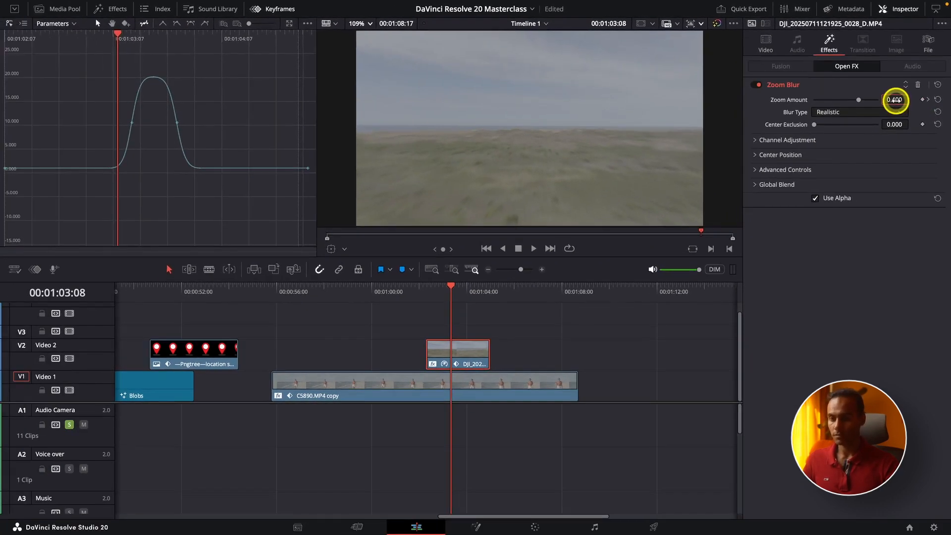
mouse_move(459, 293)
mouse_down()
mouse_move(452, 287)
mouse_move(467, 290)
mouse_up()
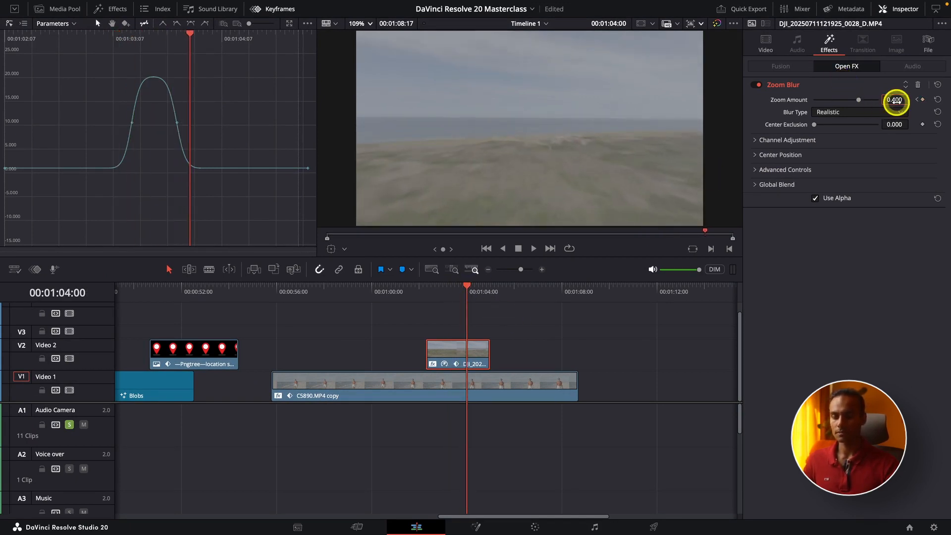
Play the DJI clip's speed ramp with the animated Zoom Blur, in the viewer and full screen, and return to the edit view
mouse_move(436, 287)
mouse_down()
mouse_move(445, 286)
mouse_move(432, 289)
mouse_up()
key(space)
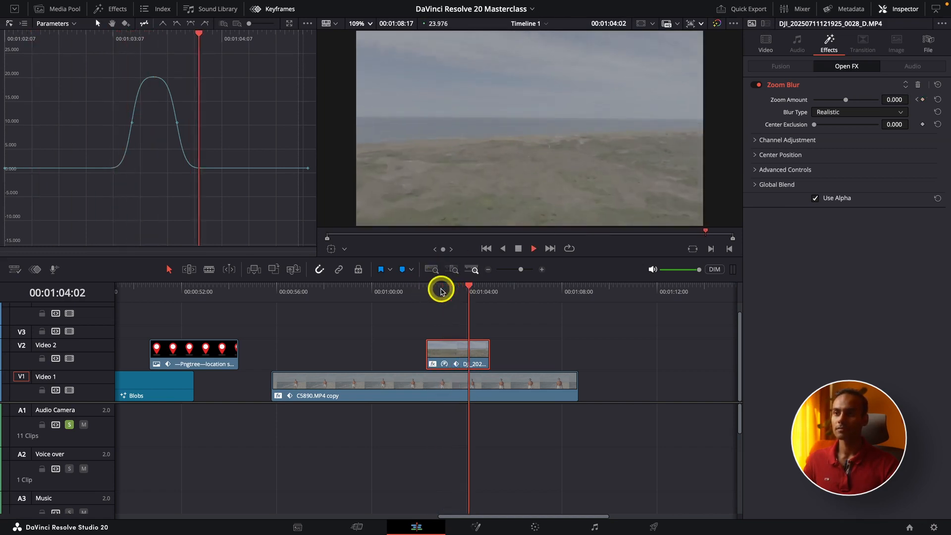
click(440, 288)
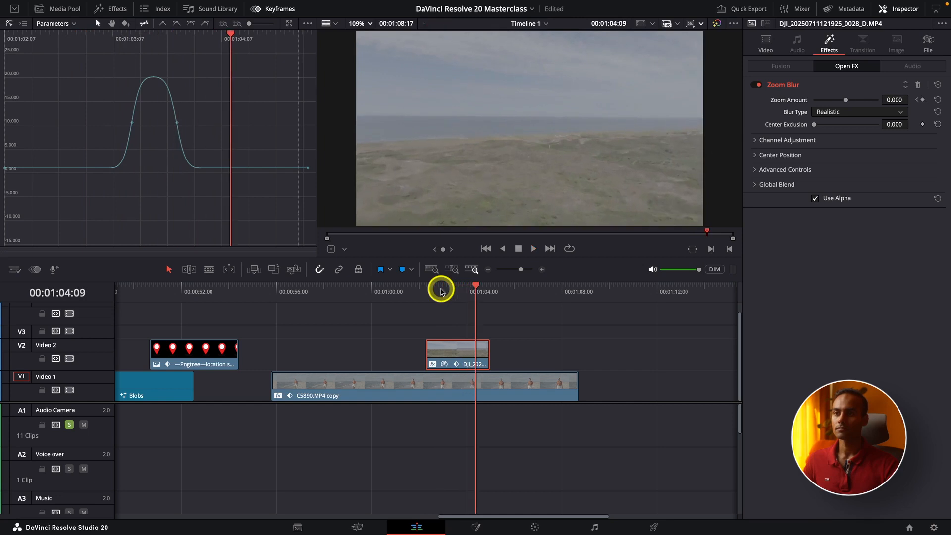
click(441, 289)
key(super+f)
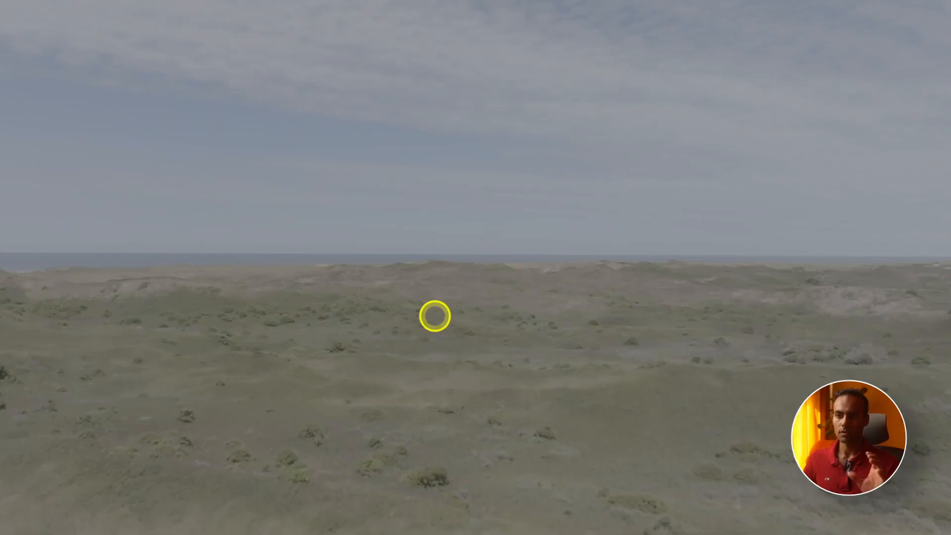
key(Escape)
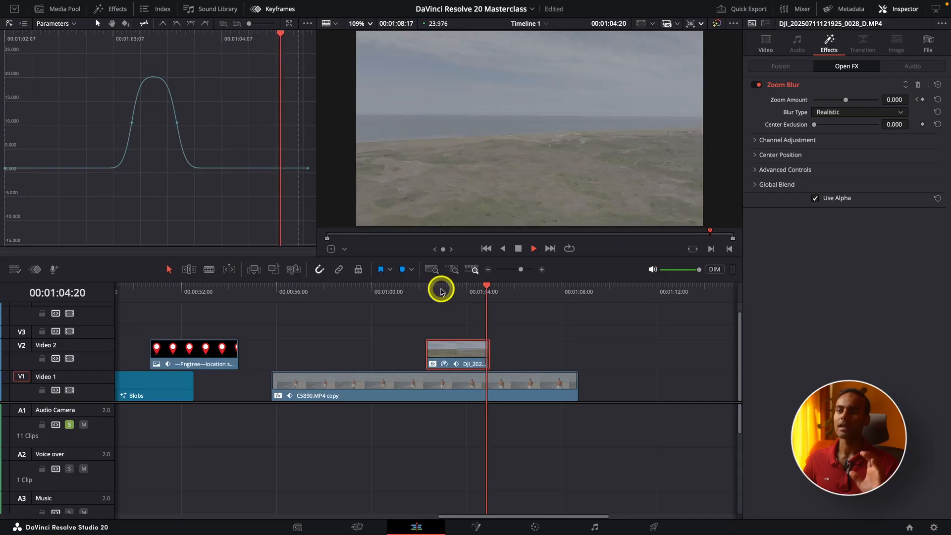
key(space)
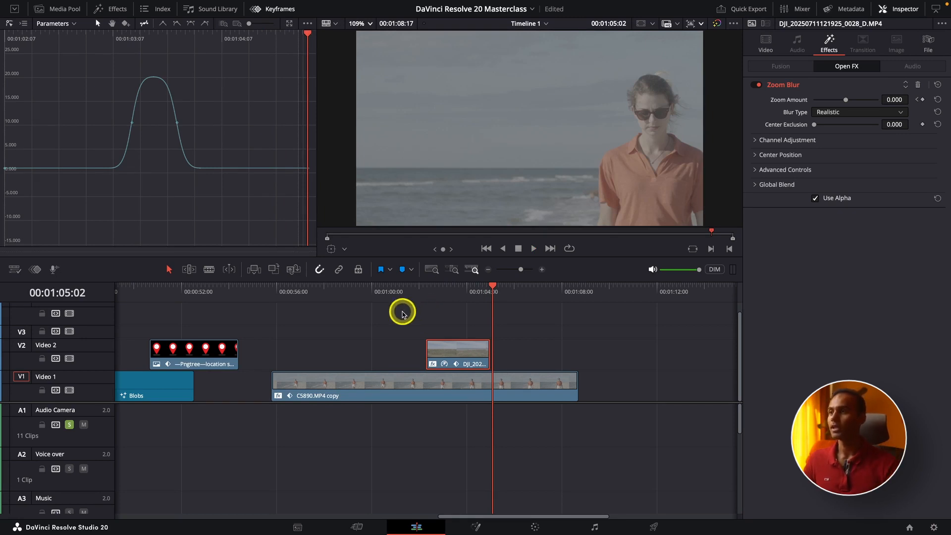
Reopen the Effects library and look through the earlier timeline clips, stopping at 00:00:44:18 and 00:00:34:22
click(115, 10)
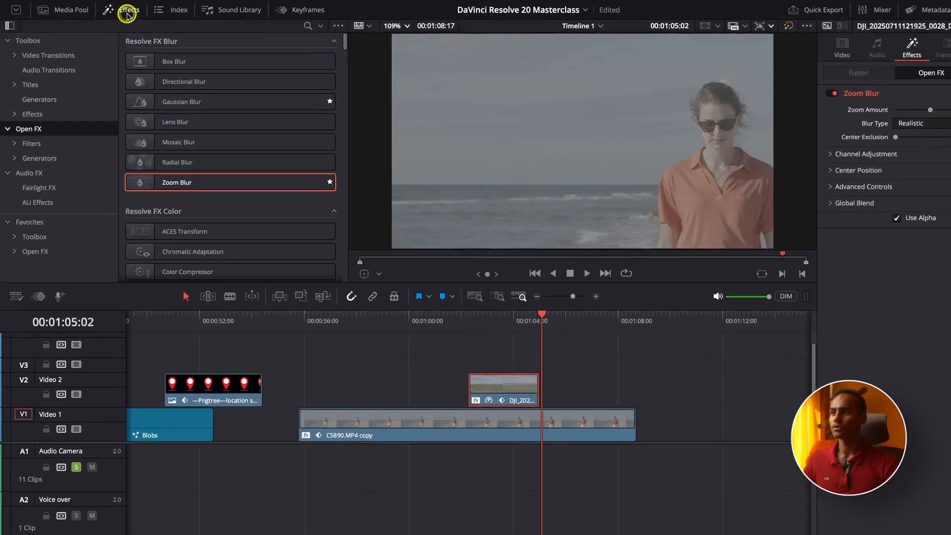
key(super+minus)
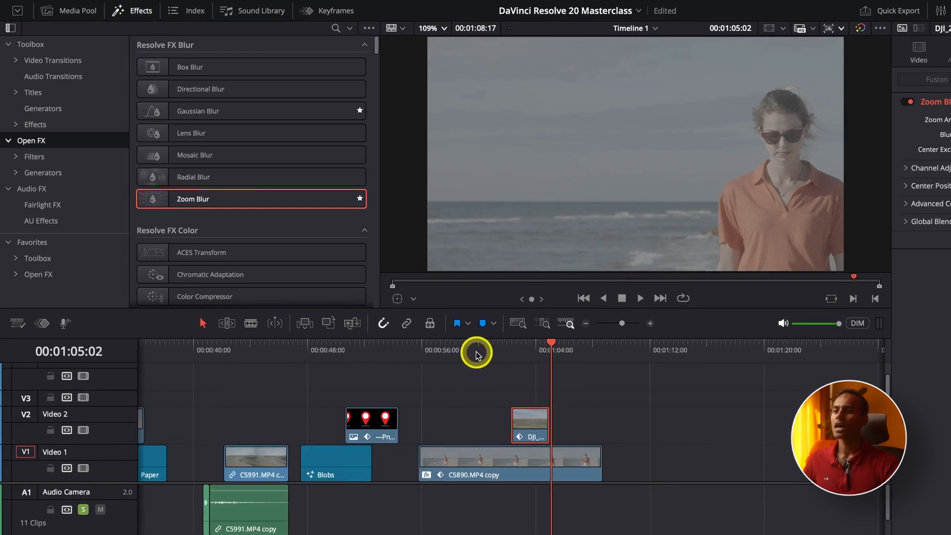
click(517, 351)
click(261, 353)
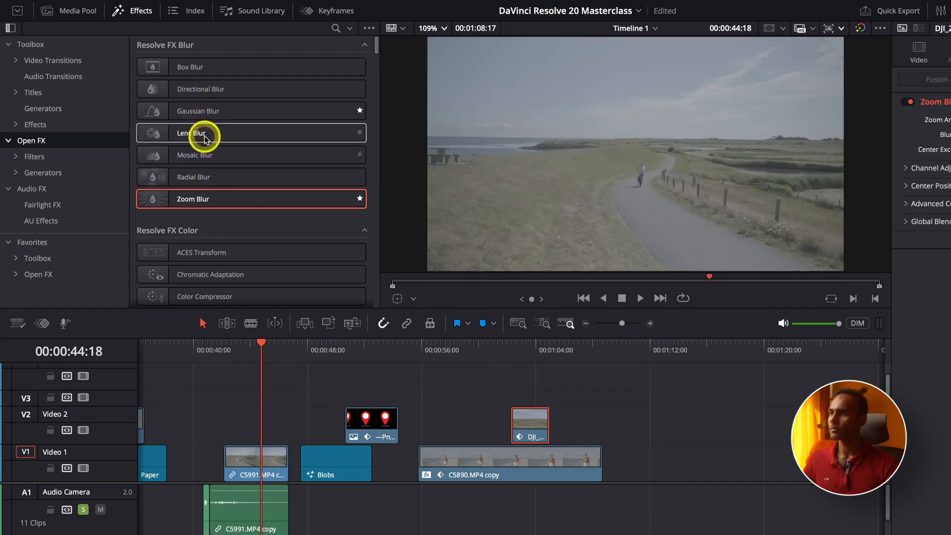
scroll(335, 471, up, 3)
scroll(336, 469, down, 3)
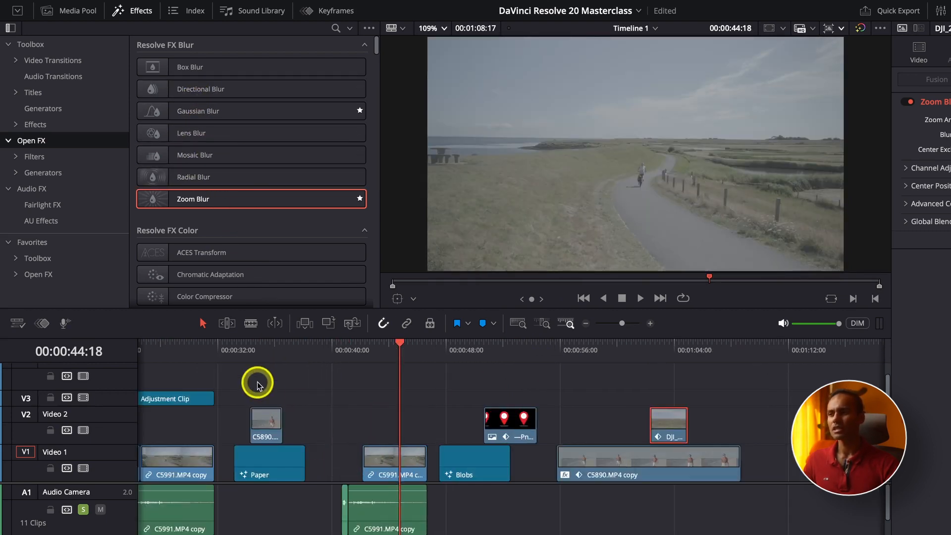
click(260, 355)
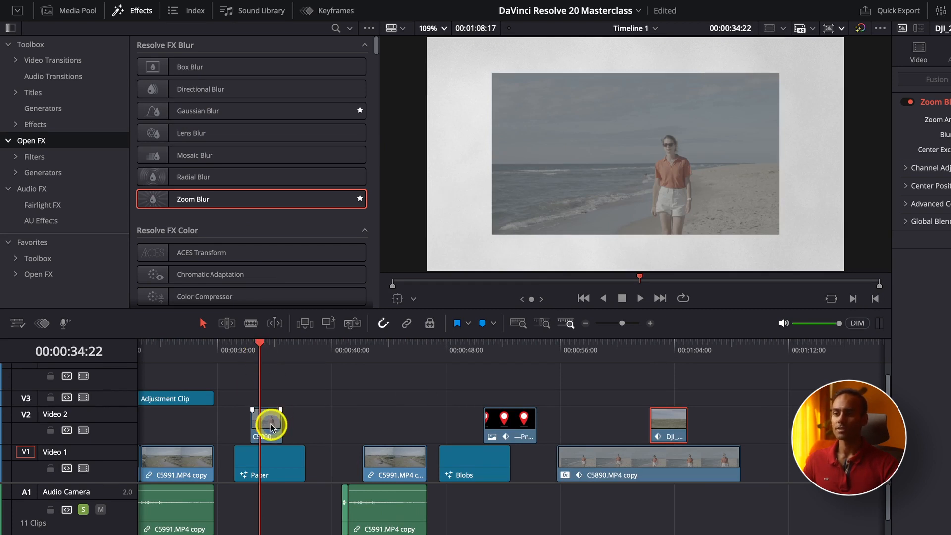
key(super+minus)
key(super+equal)
key(super+minus)
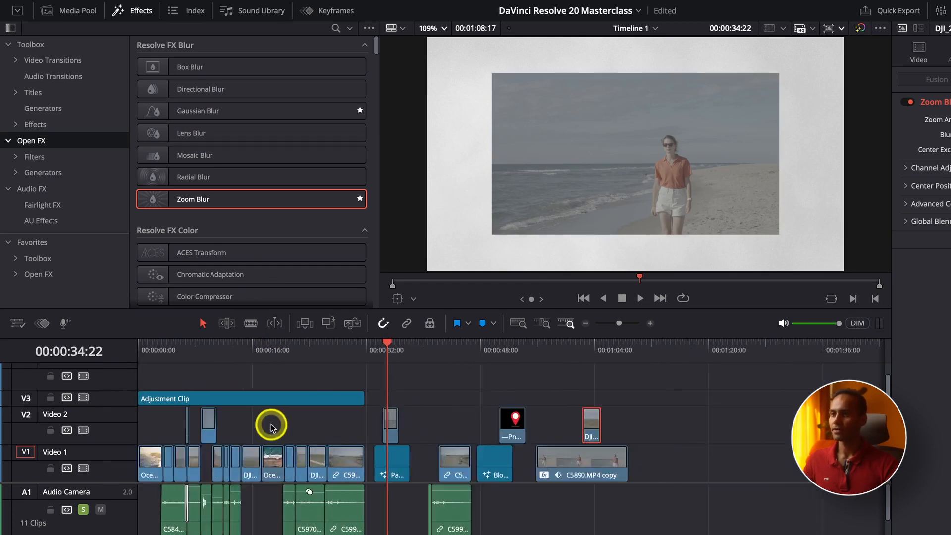
Switch to Finder and bring IMG_6163.MOV from the 25. Convoy iPhone folder into Video 1, after the C5890.MP4 copy clip
key(ctrl+Up)
click(605, 329)
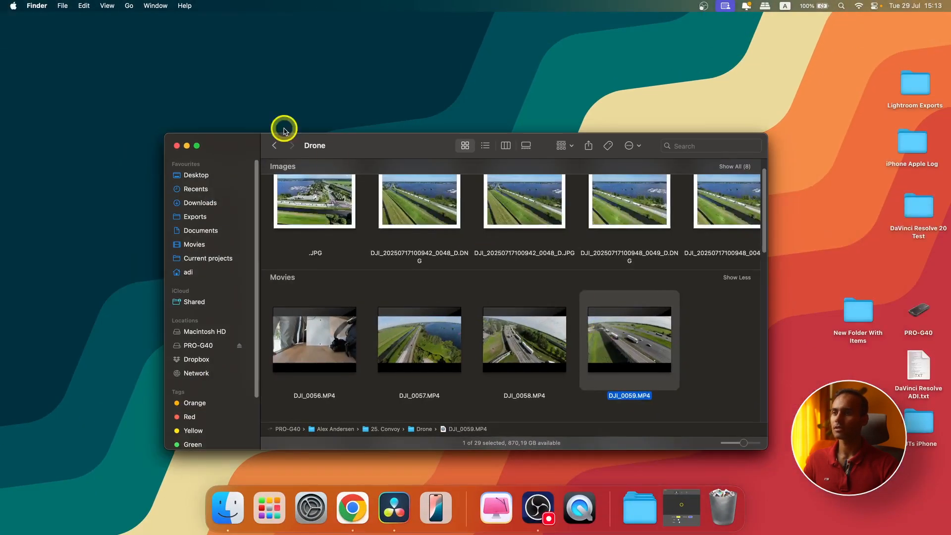
click(275, 146)
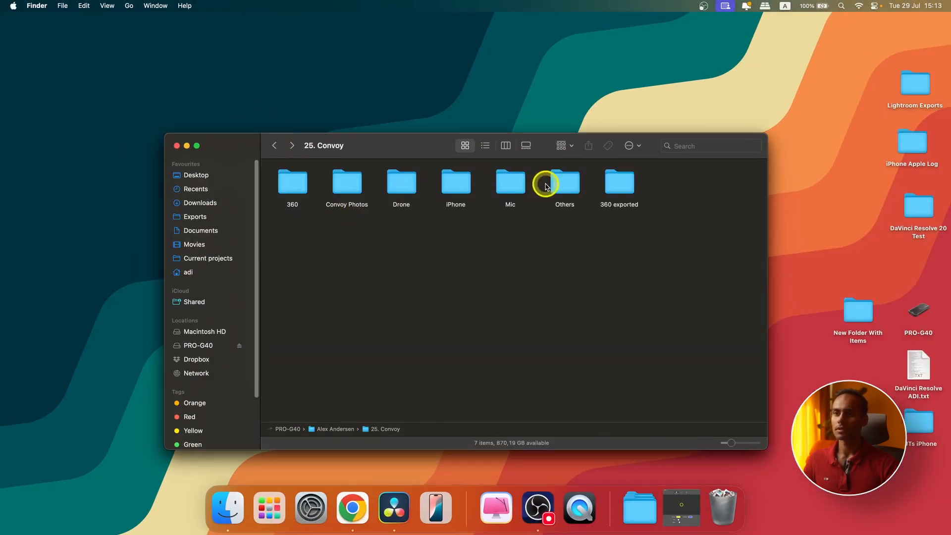
double_click(470, 184)
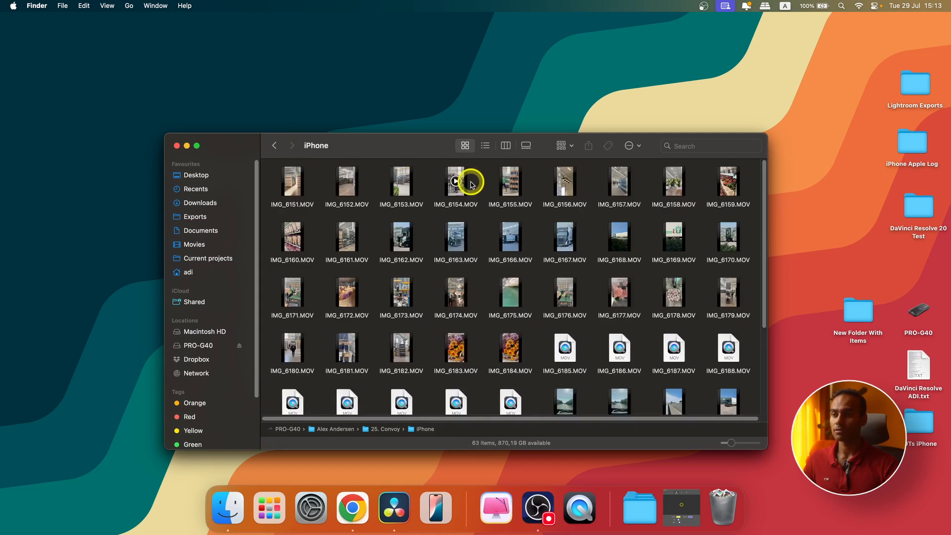
click(462, 253)
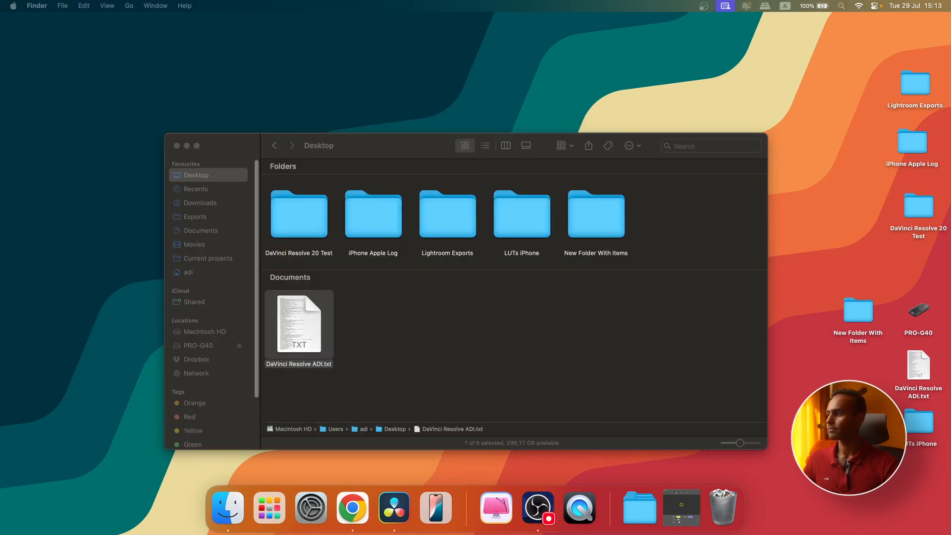
click(394, 508)
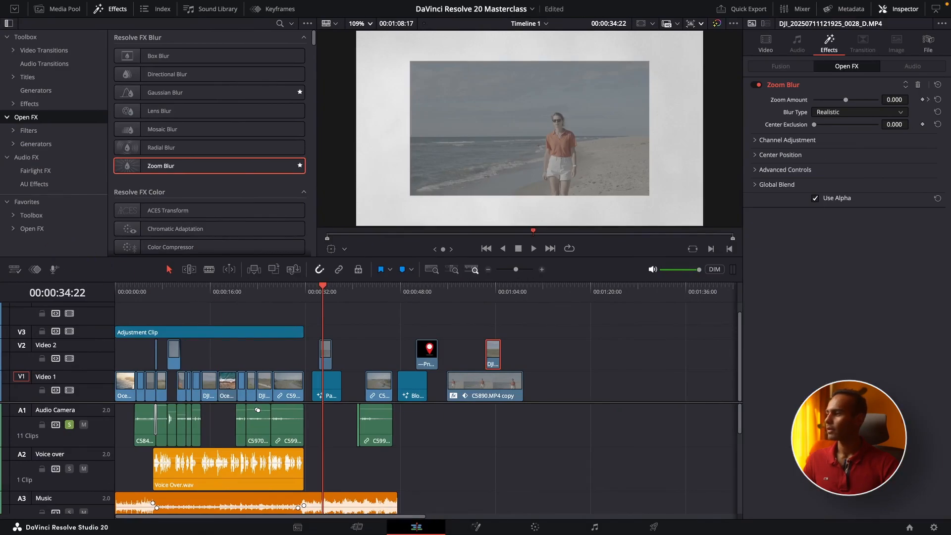
drag(395, 508, 552, 387)
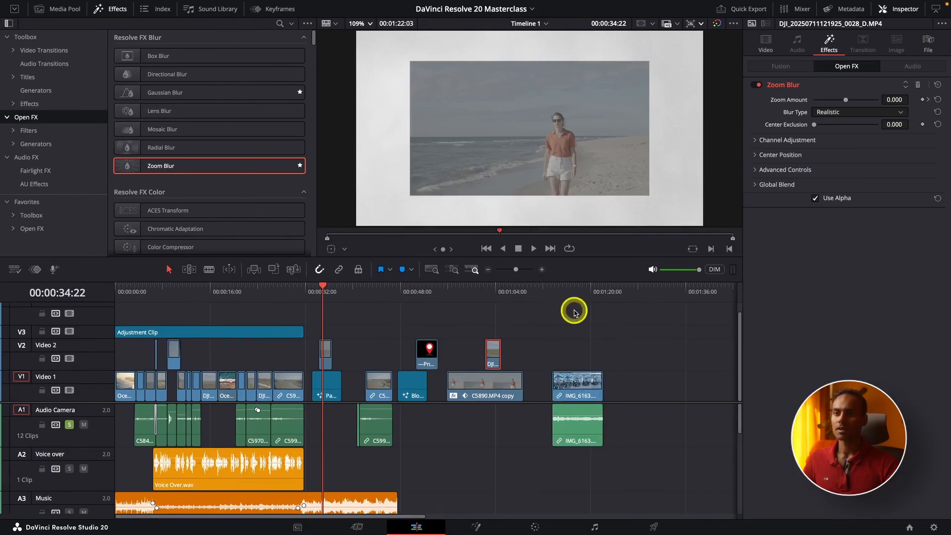
Delete the audio of the new IMG_6163.MOV clip, keeping only its video
click(576, 291)
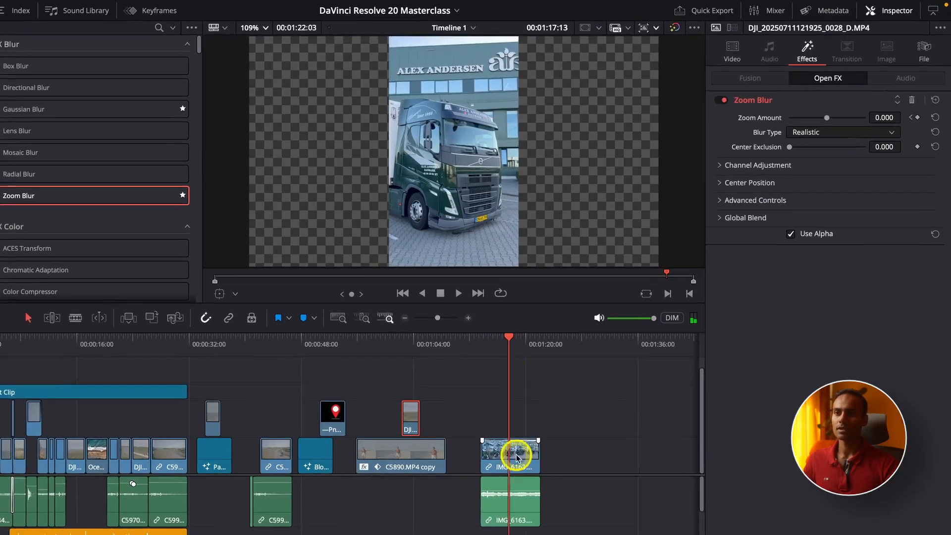
click(512, 515)
key(BackSpace)
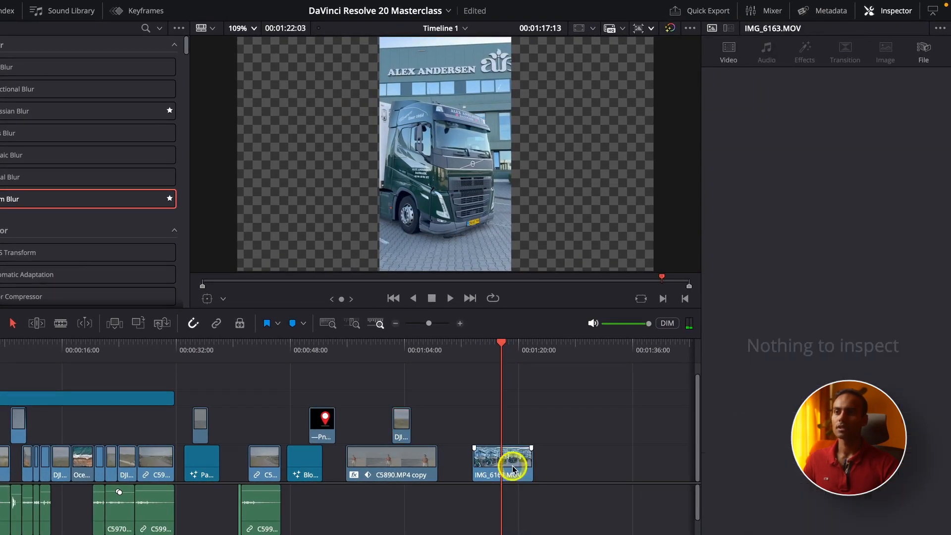
Duplicate the IMG_6163.MOV video directly above itself onto Video 2 and select the lower copy on Video 1
click(512, 468)
scroll(515, 463, right, 4)
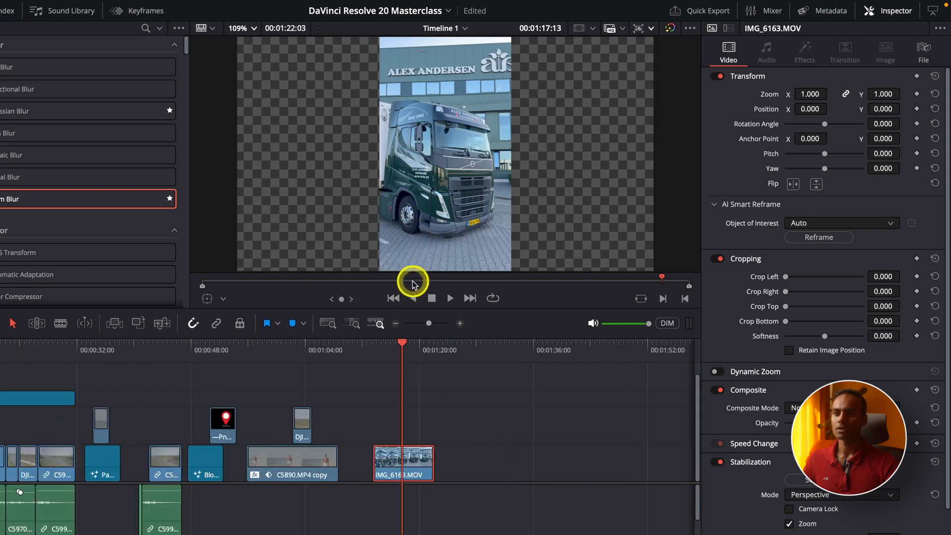
mouse_move(413, 281)
mouse_down()
mouse_move(379, 281)
mouse_move(413, 281)
mouse_up()
click(404, 347)
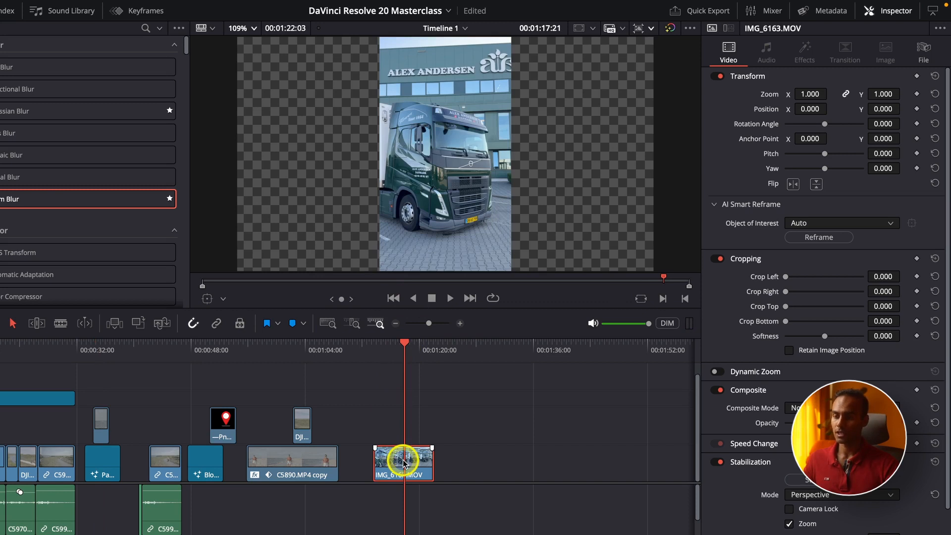
drag(402, 462, 405, 439)
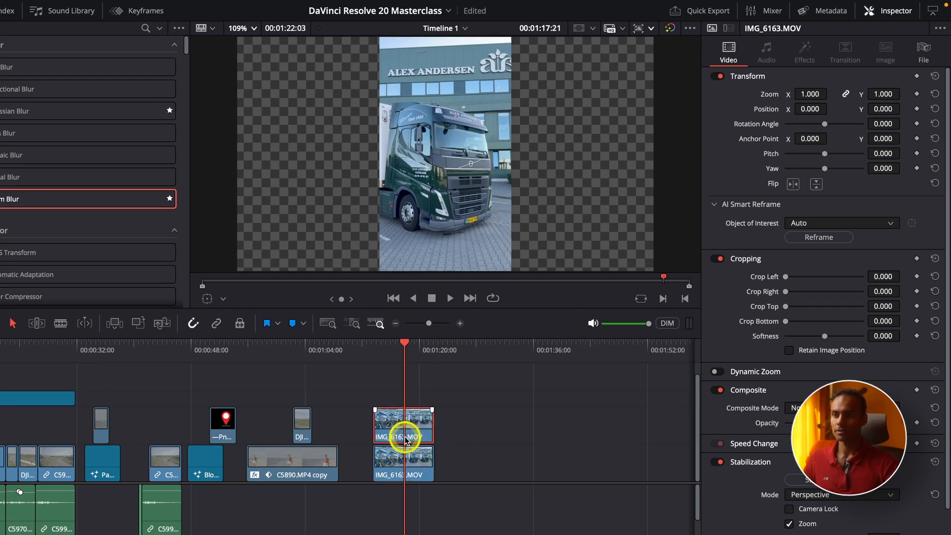
click(400, 473)
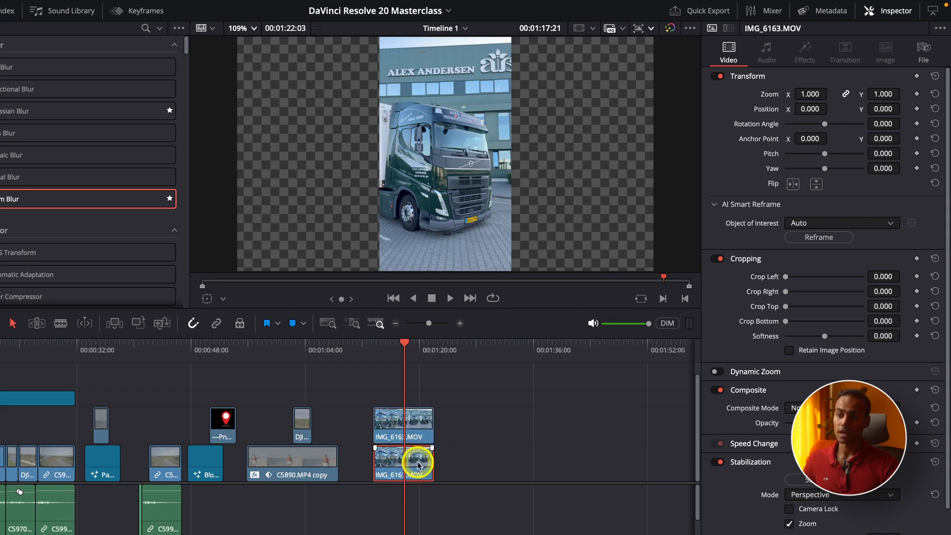
Enlarge the lower IMG_6163.MOV clip until it fills the frame width and apply Gaussian Blur with horizontal and vertical strength 0.620
drag(809, 96, 389, 324)
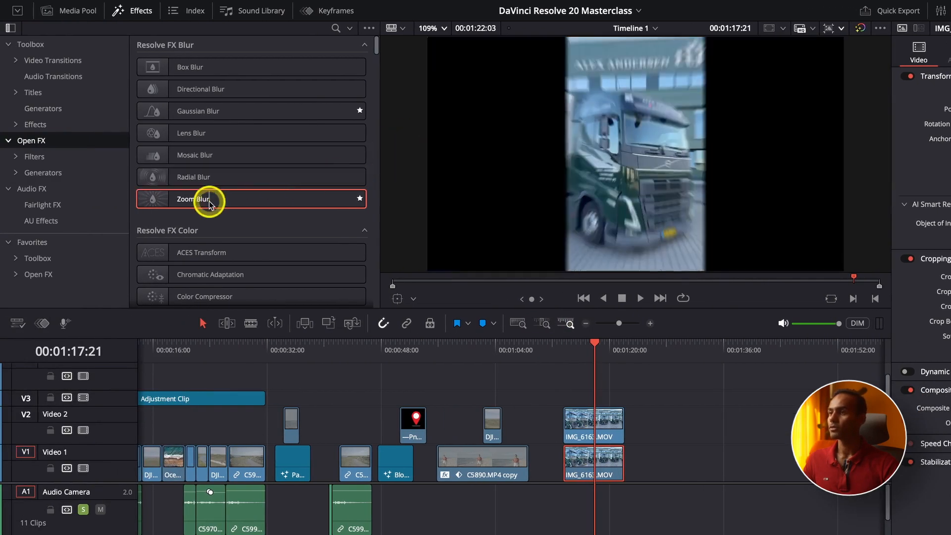
drag(187, 111, 564, 461)
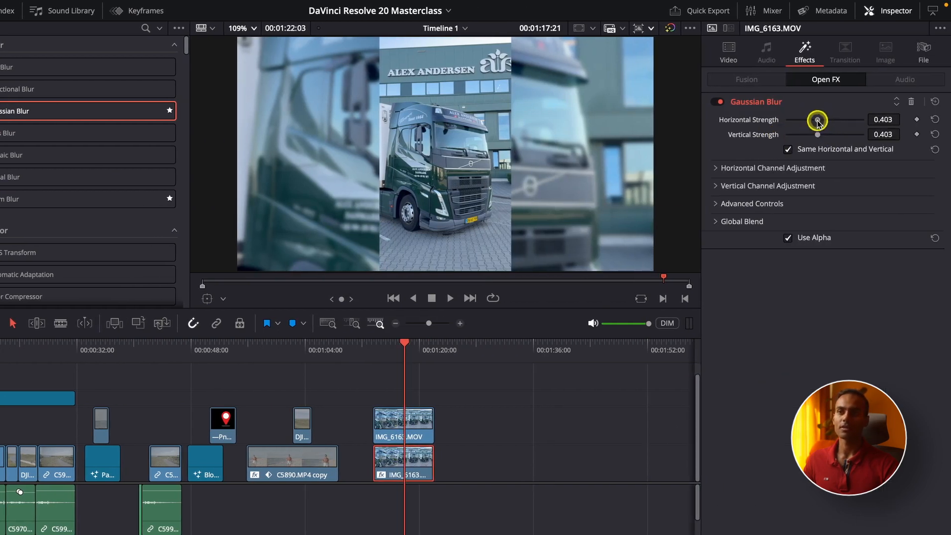
drag(817, 121, 833, 121)
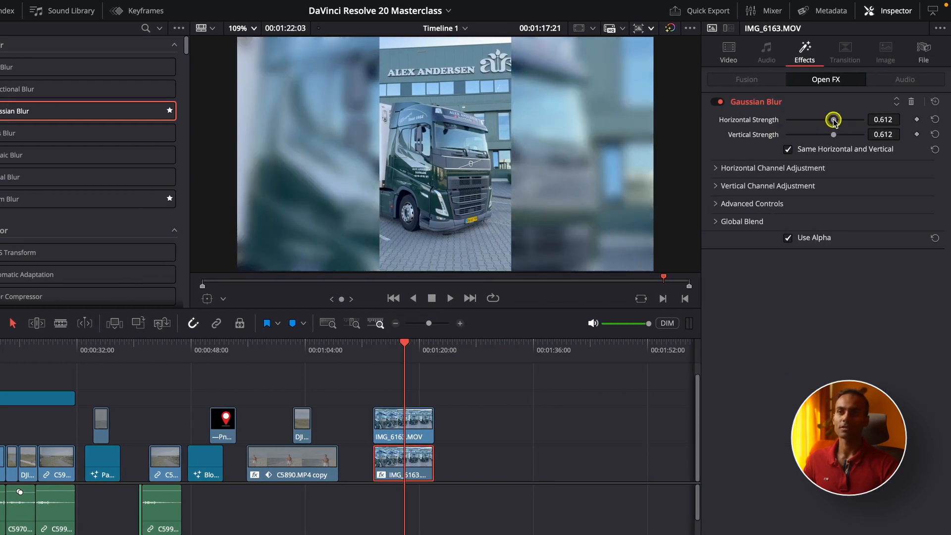
Play the stacked IMG_6163.MOV clips full screen from 00:01:13:13 to review the blurred background
click(373, 348)
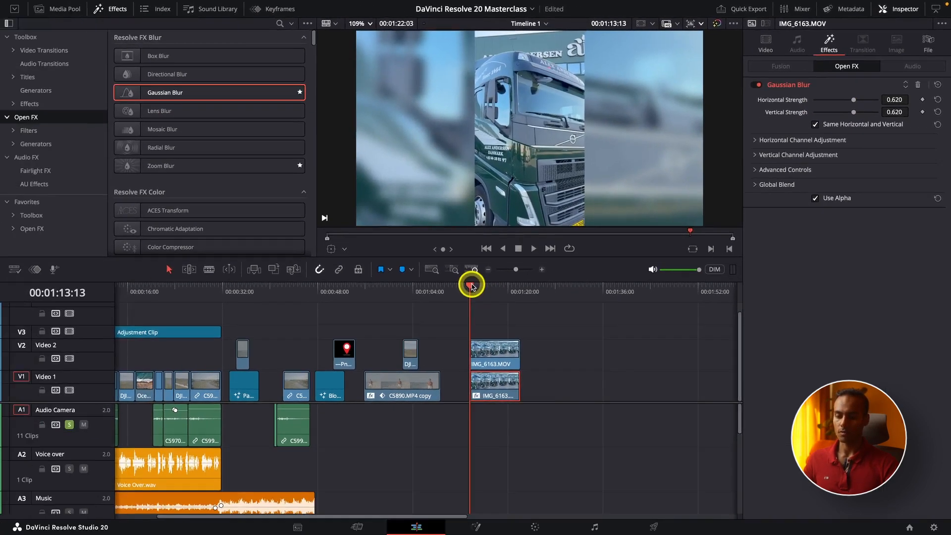
key(super+f)
key(space)
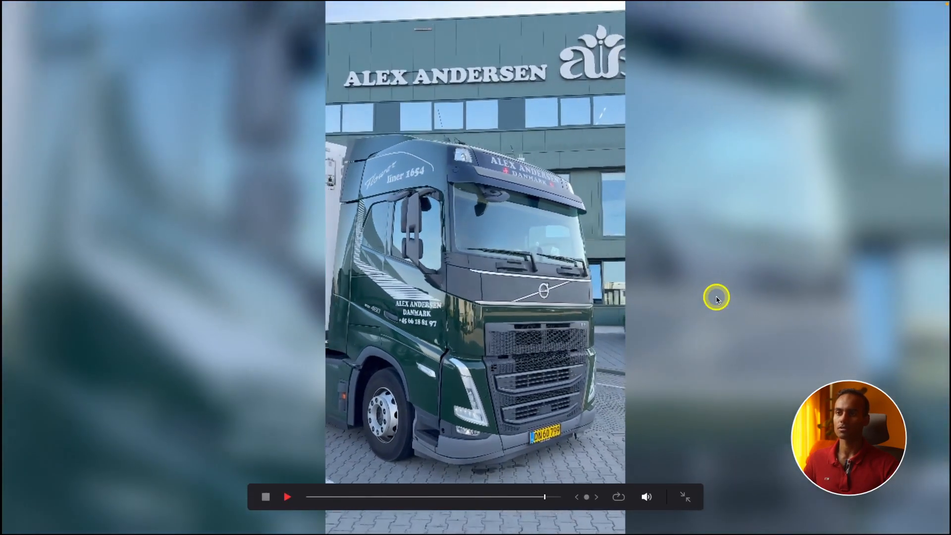
key(Escape)
key(super+f)
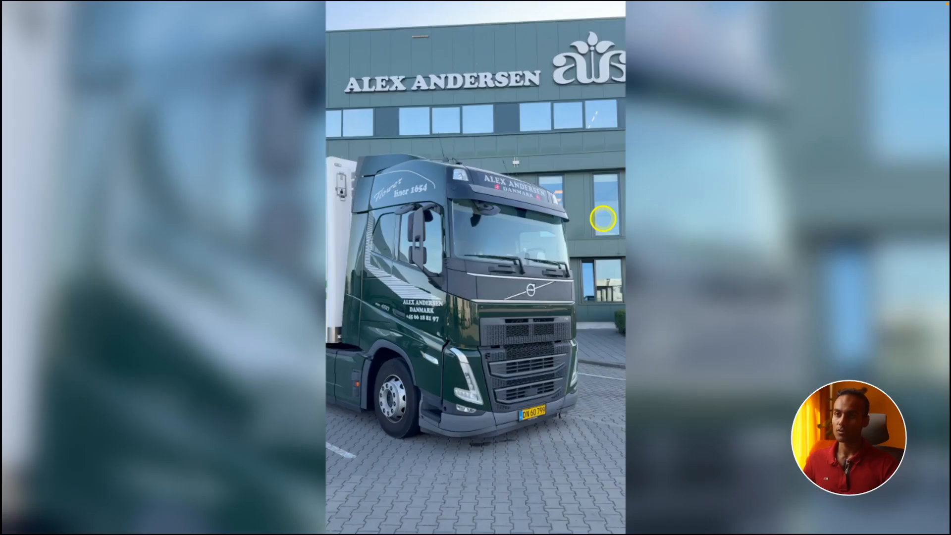
key(Escape)
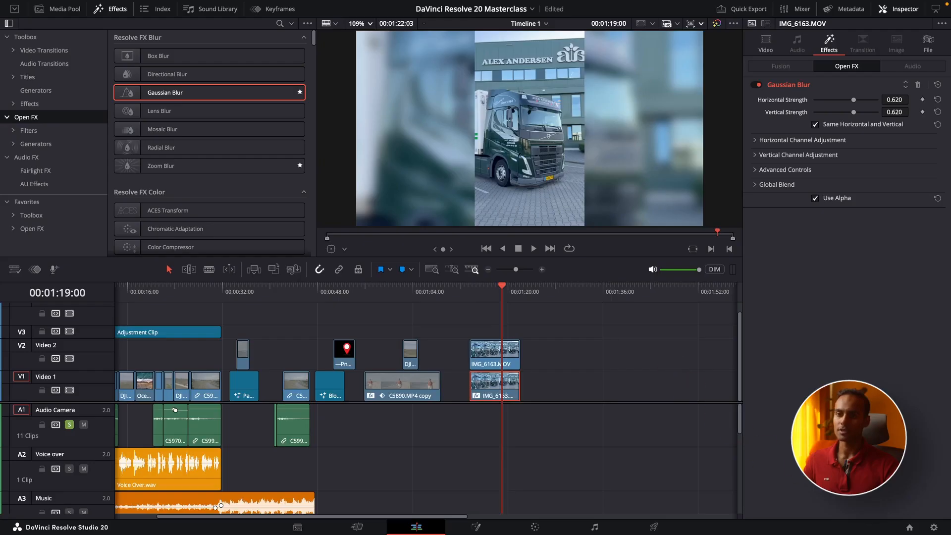
Set the timeline resolution to 1920 x 1080 HD in the project settings and save the change
click(933, 528)
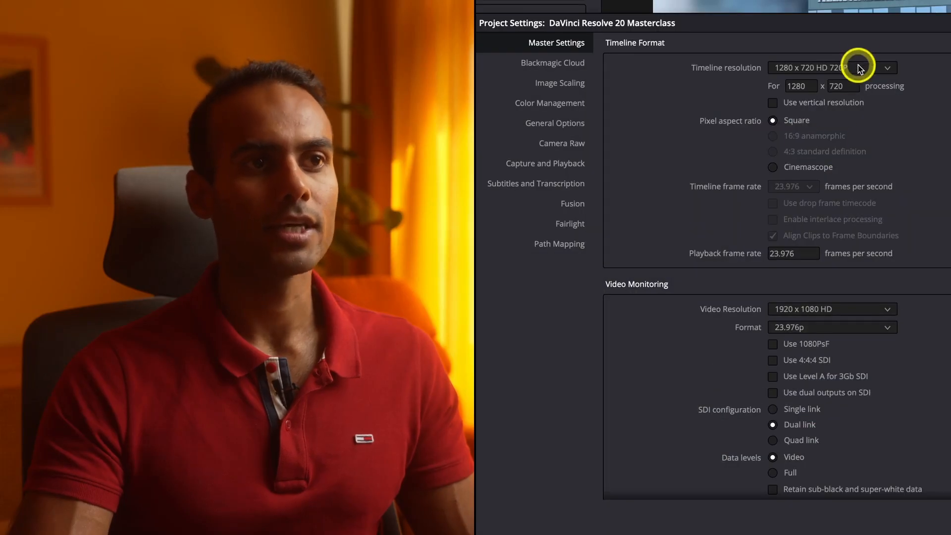
click(858, 70)
click(860, 184)
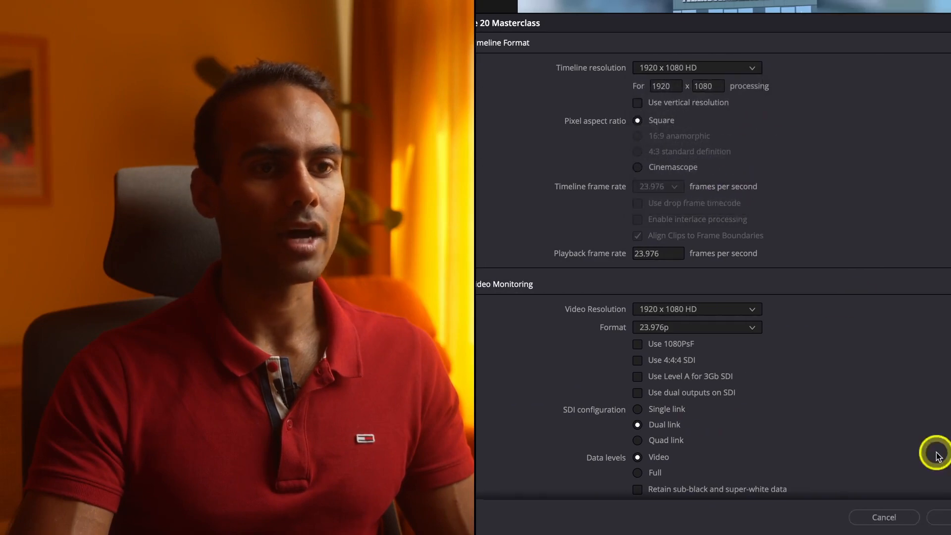
click(903, 516)
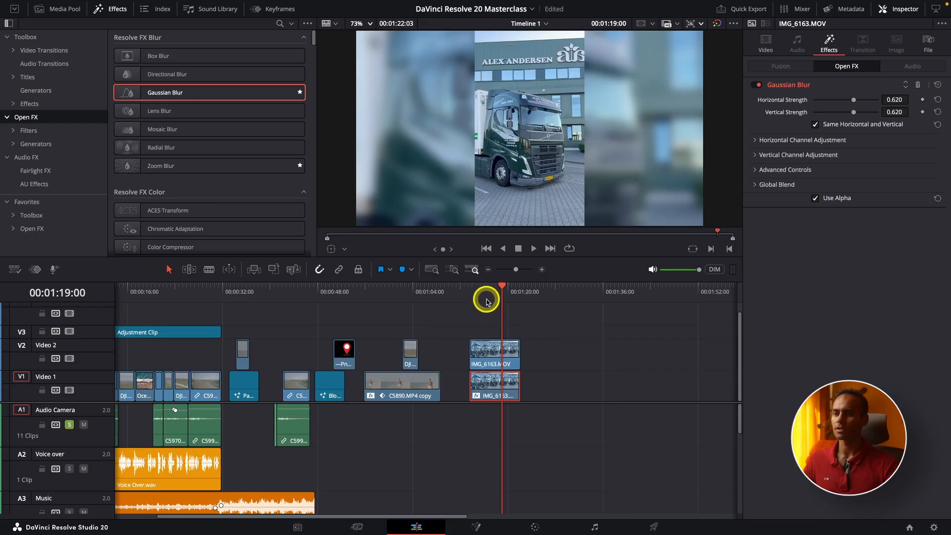
Return to 00:01:13:13 and replay the blurred-background shot full screen at the new timeline resolution
drag(484, 297, 474, 300)
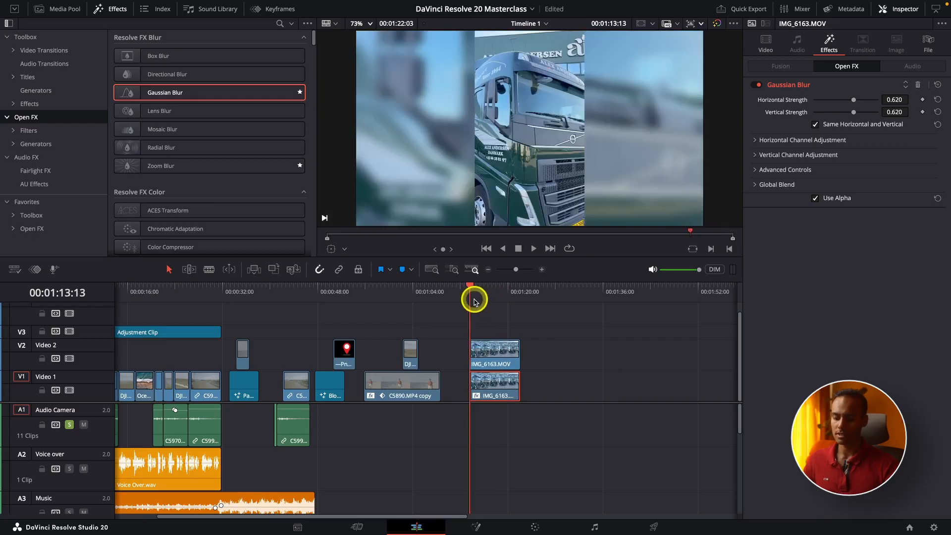
key(super+f)
key(space)
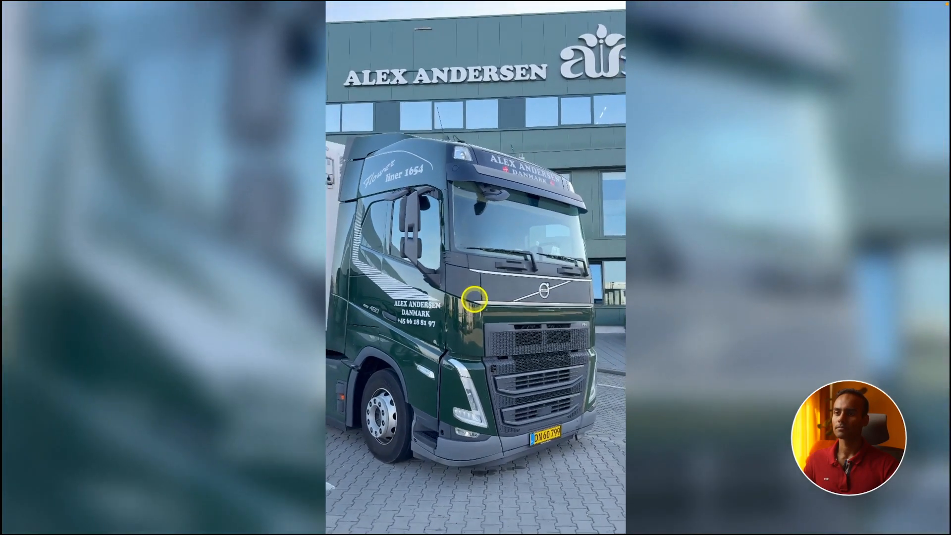
key(space)
key(Escape)
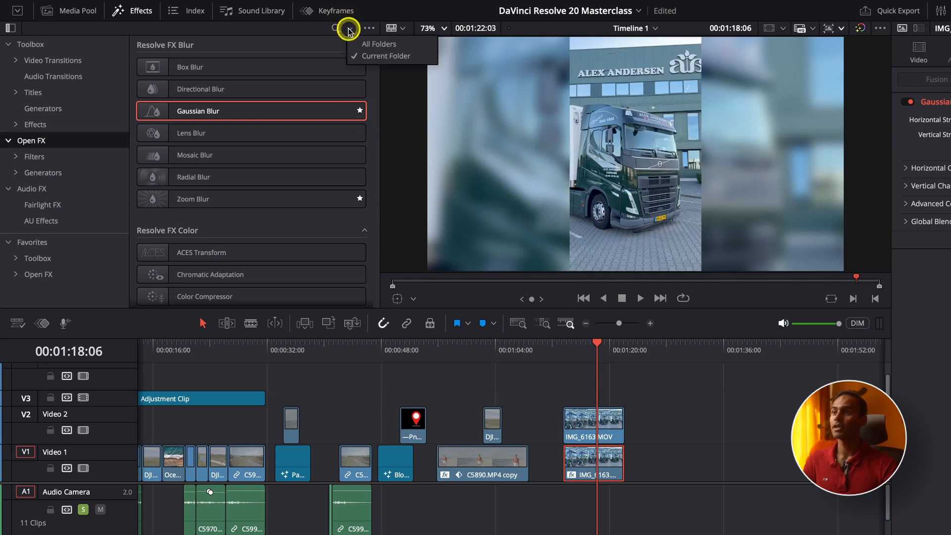
Browse the full Open FX list from the Resolve FX Blur group past the Film Emulation group
scroll(330, 165, down, 2)
scroll(331, 166, up, 2)
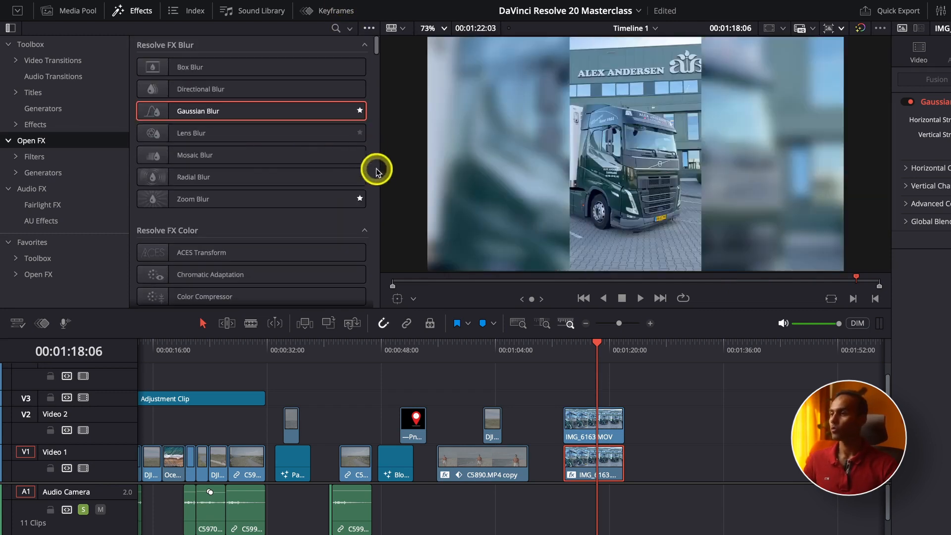
scroll(375, 173, down, 1)
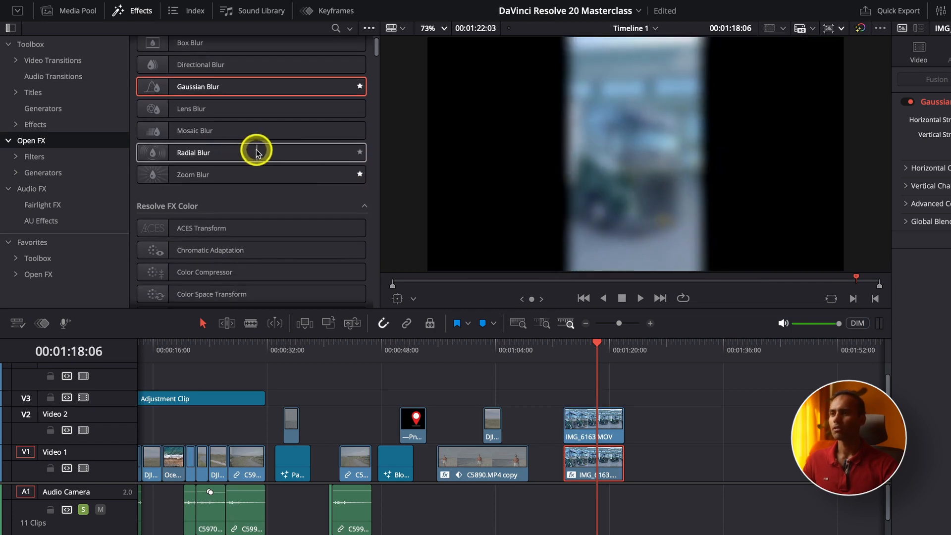
scroll(281, 153, down, 2)
scroll(284, 158, down, 14)
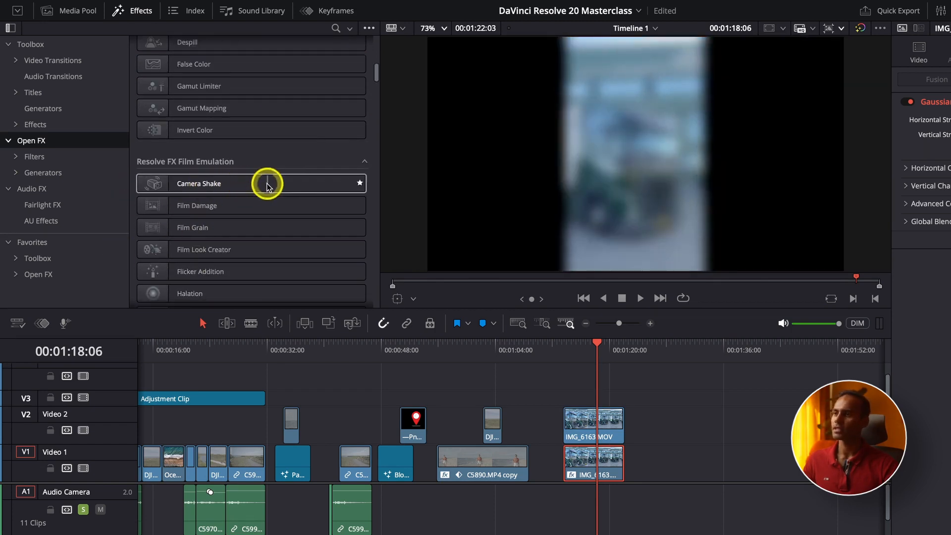
scroll(257, 184, down, 12)
Examine the Open FX Filters and Generators, including the Camera Shake favorite marker, and briefly view the Fusion page before returning to the Edit page
click(83, 162)
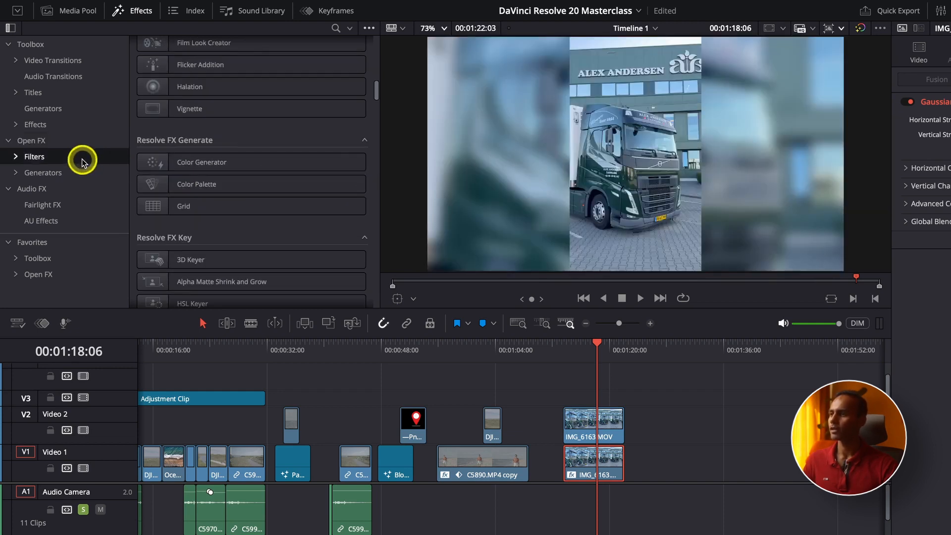
click(65, 177)
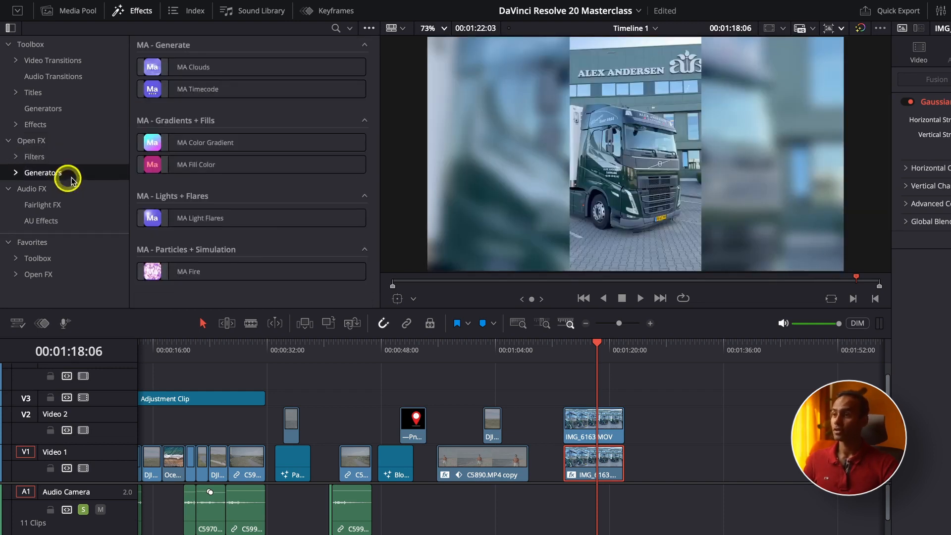
click(69, 157)
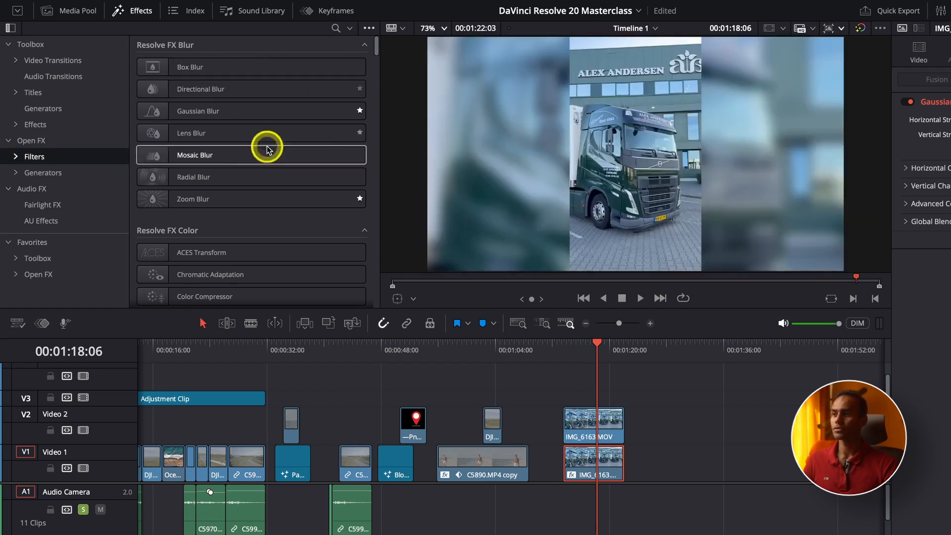
scroll(192, 225, down, 5)
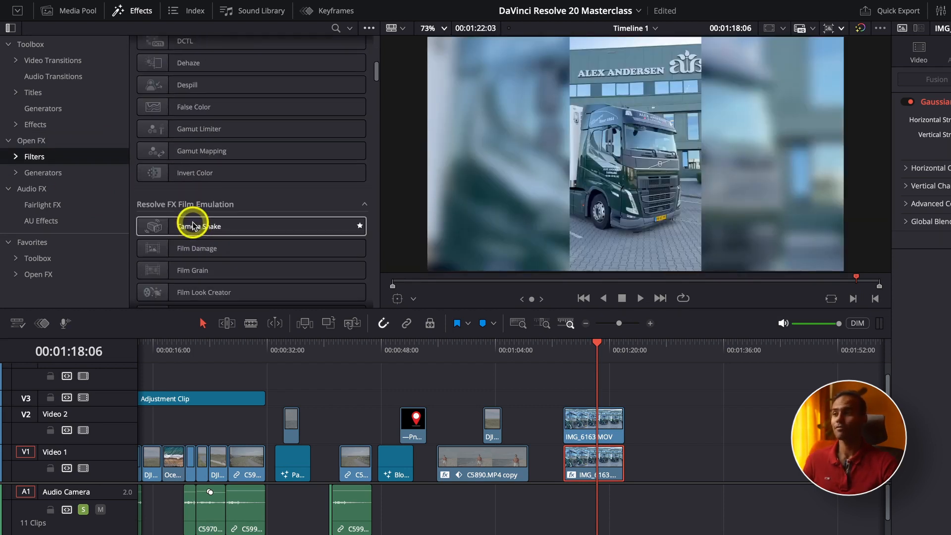
scroll(192, 226, down, 4)
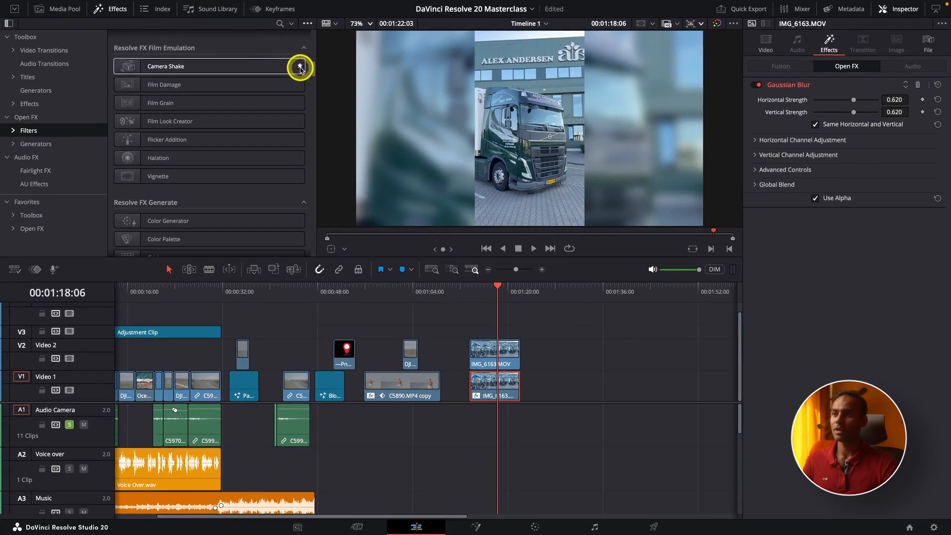
click(300, 67)
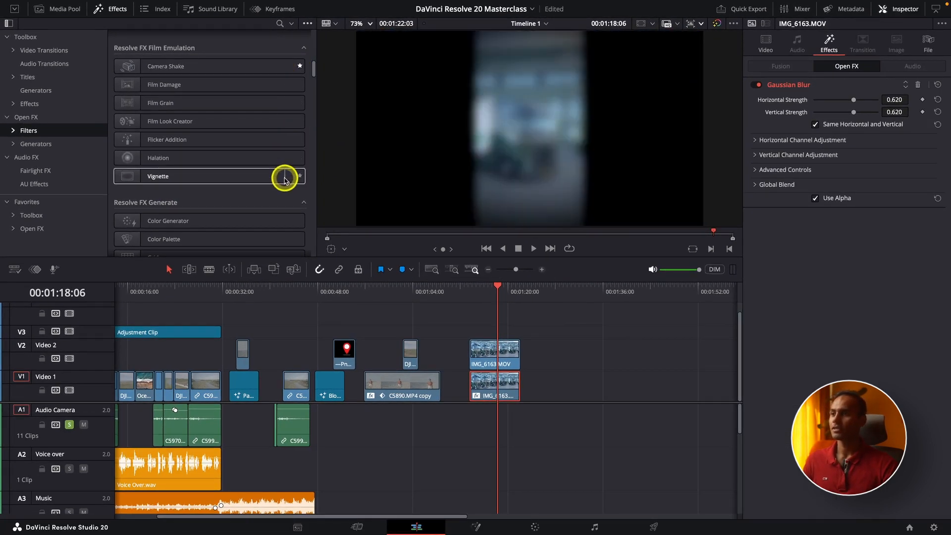
scroll(284, 179, down, 4)
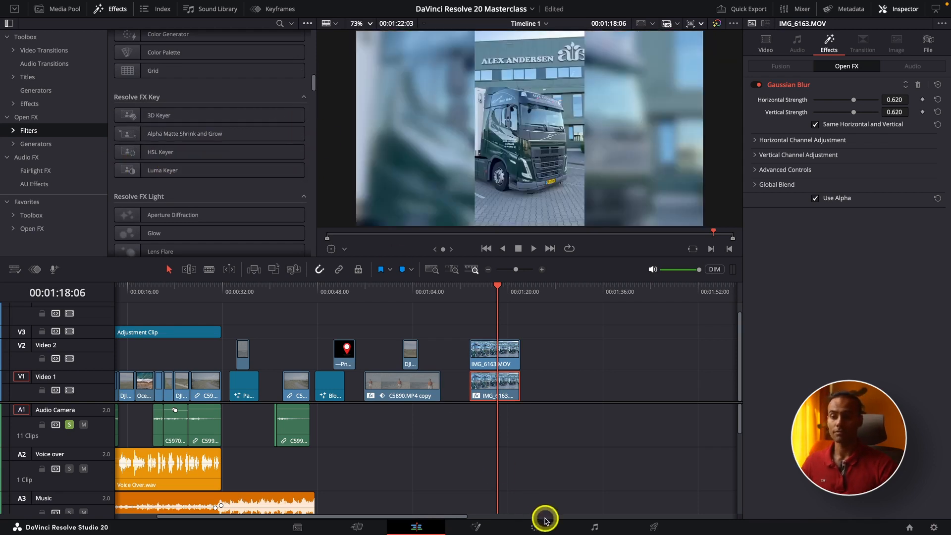
click(475, 527)
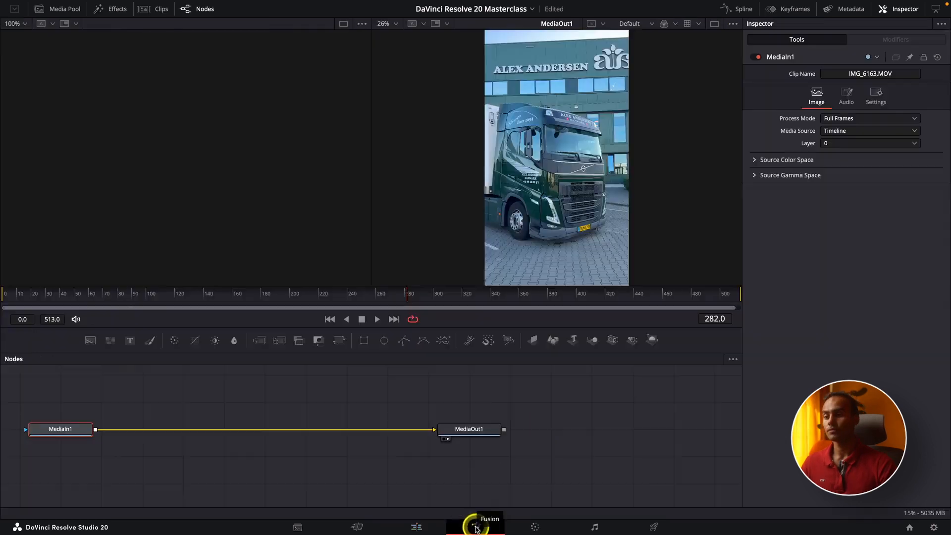
click(433, 529)
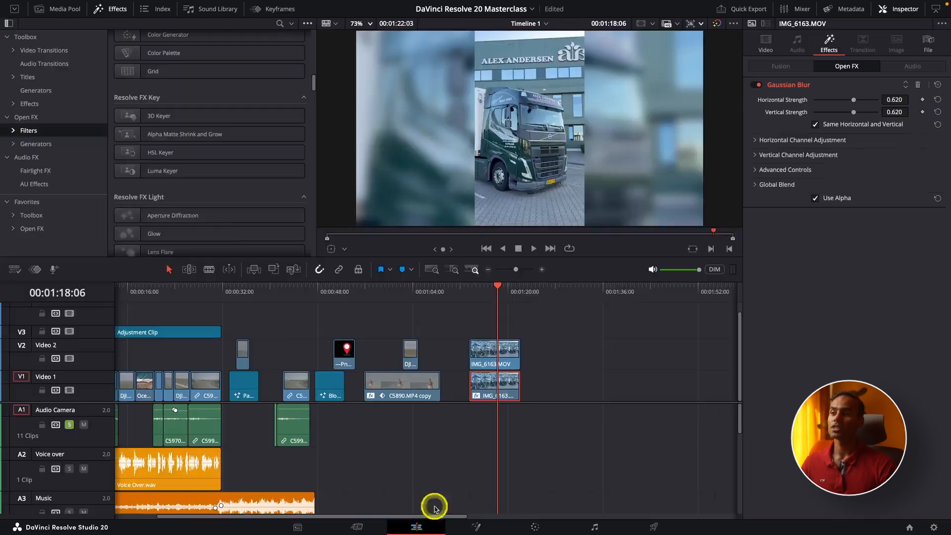
Look through the Open FX Generators, the Audio FX and AU Effects lists, and the Favorites collection
click(62, 143)
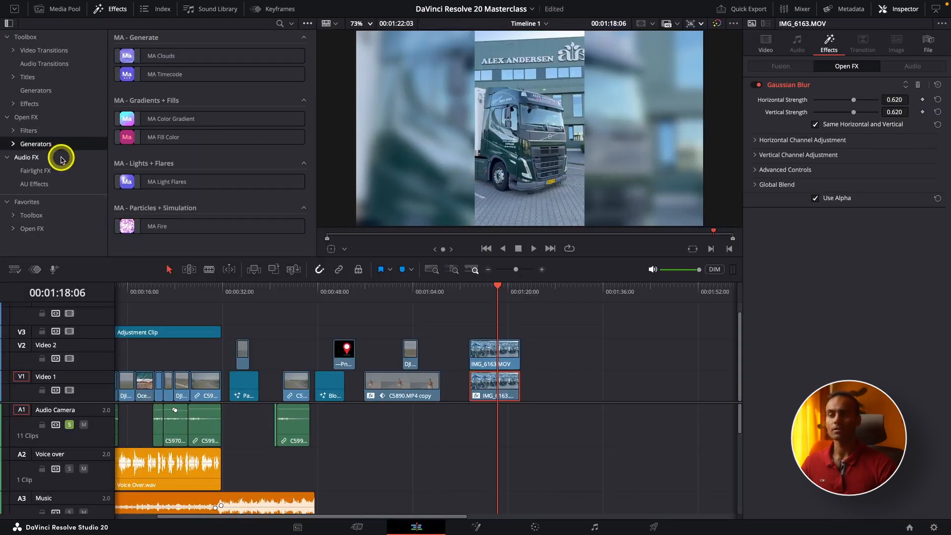
click(62, 158)
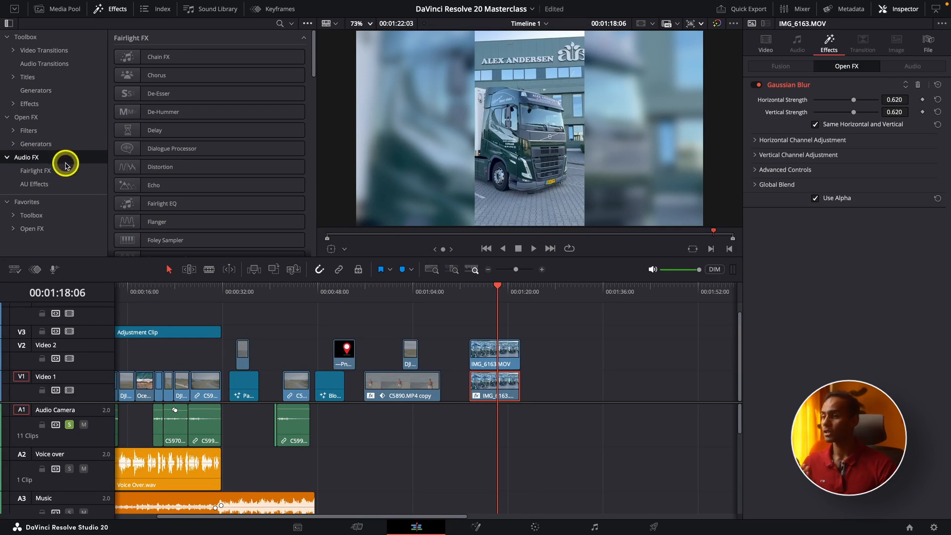
click(58, 188)
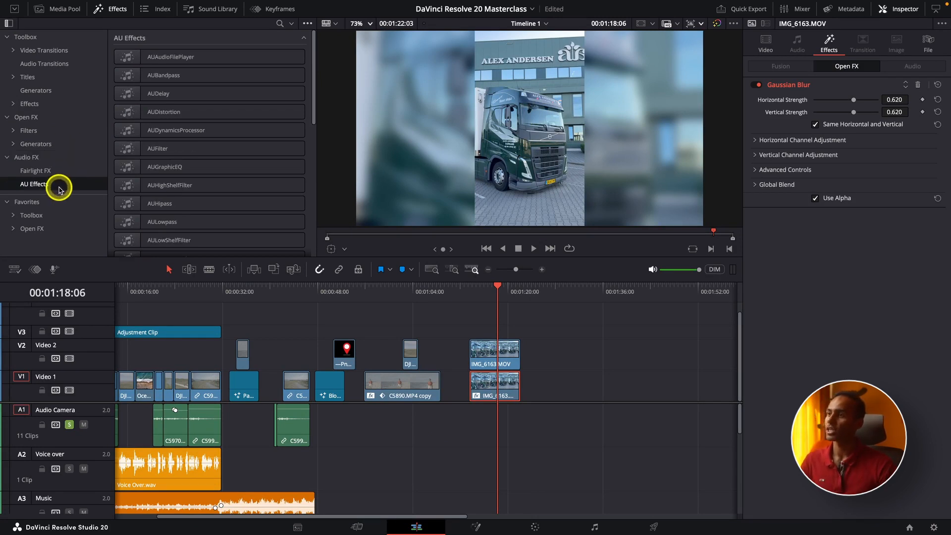
scroll(145, 221, down, 5)
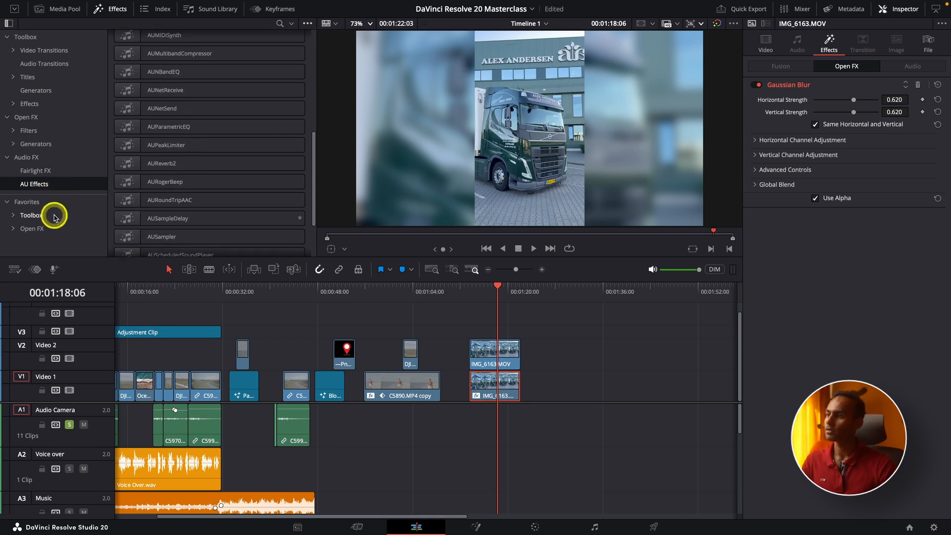
click(27, 202)
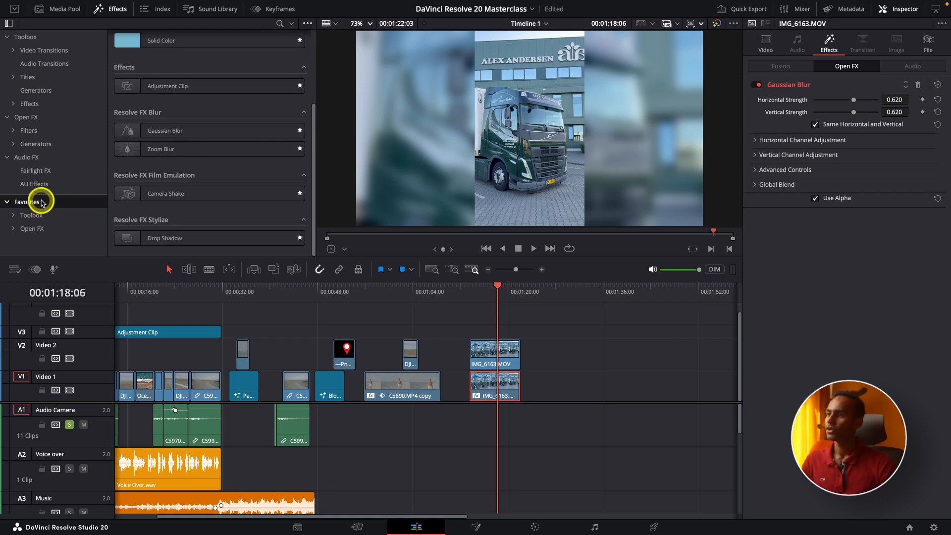
scroll(170, 116, up, 3)
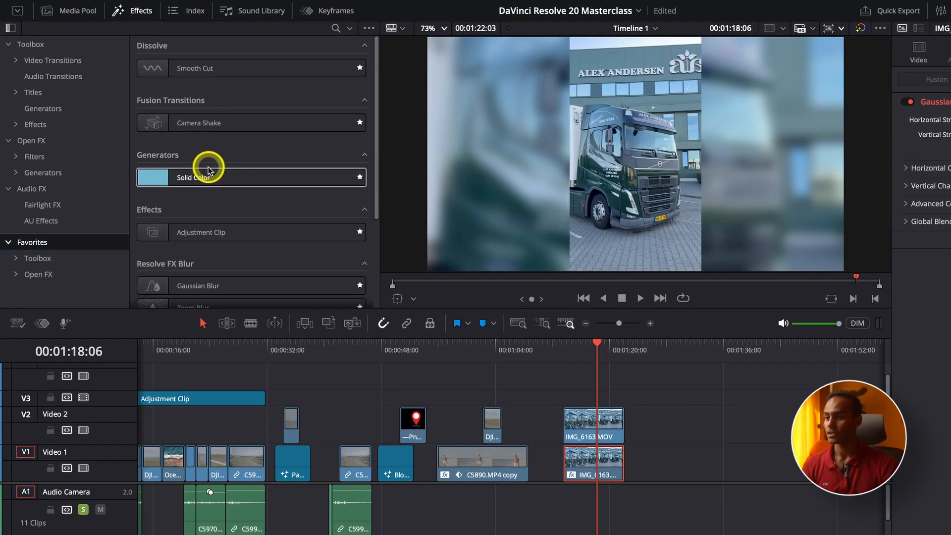
Add C5759.MP4 from the Sony bin to Video 1 after the last clip and raise its audio level
click(451, 361)
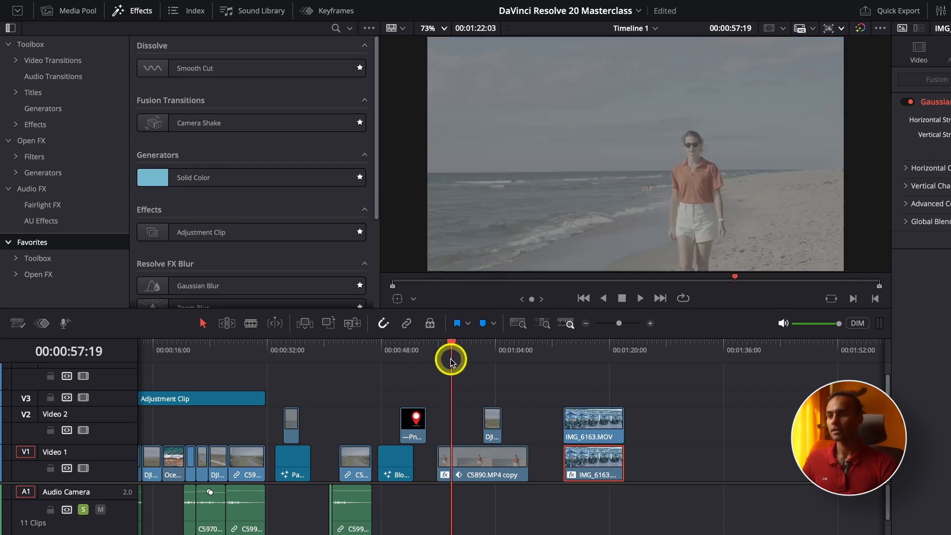
key(super+equal)
key(super+equal)
key(super+minus)
key(super+minus)
key(super+minus)
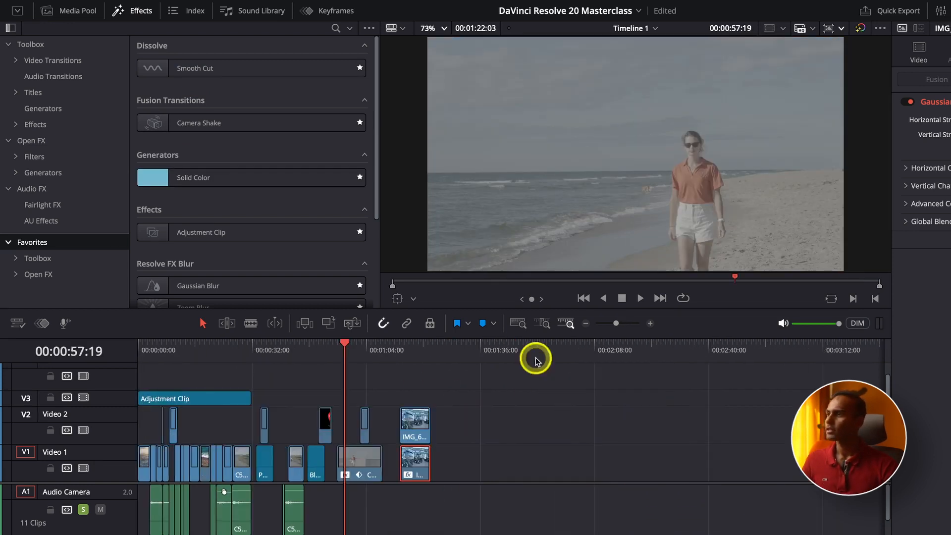
click(59, 11)
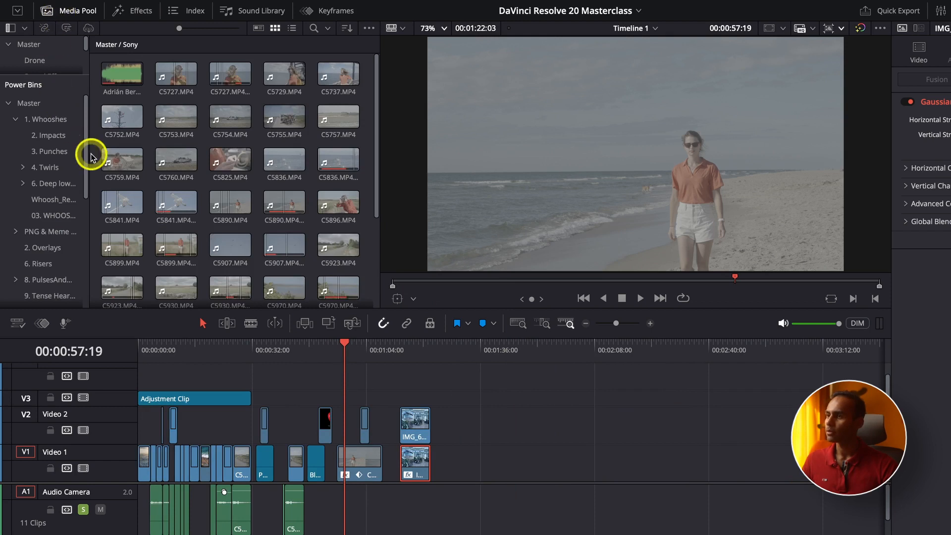
scroll(130, 166, down, 5)
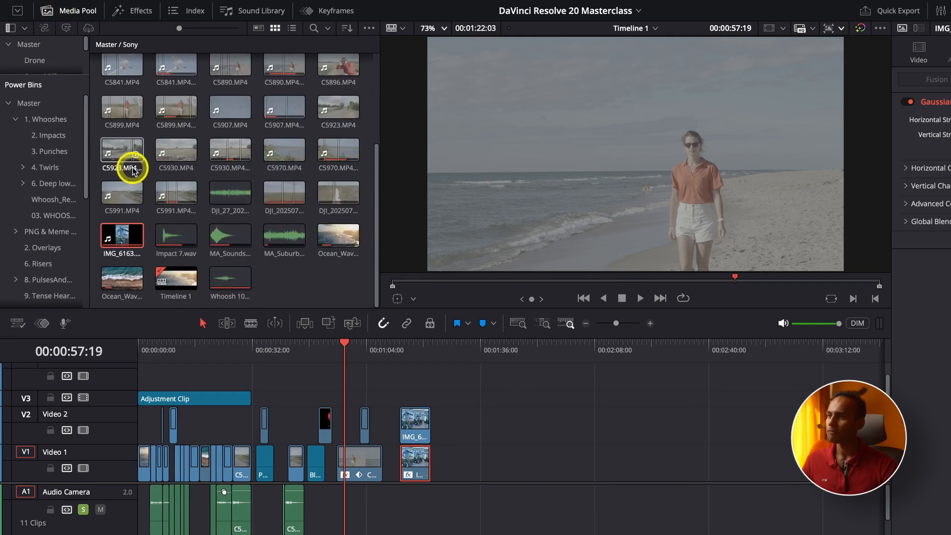
scroll(126, 171, up, 5)
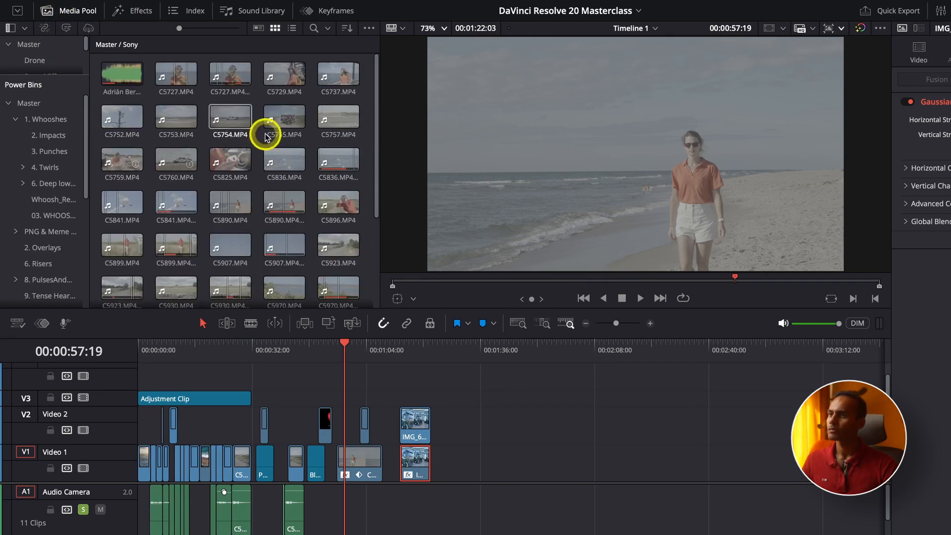
click(346, 67)
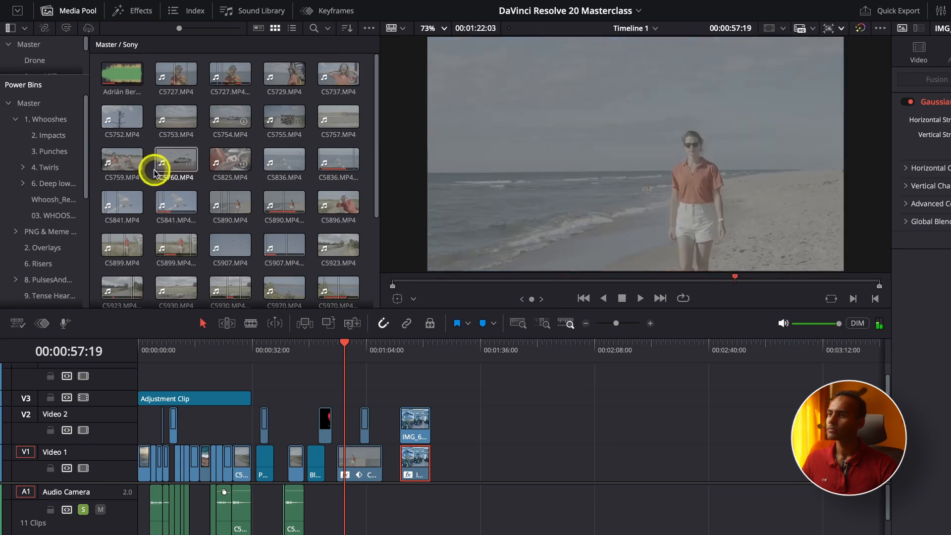
drag(120, 153, 438, 456)
drag(246, 455, 247, 455)
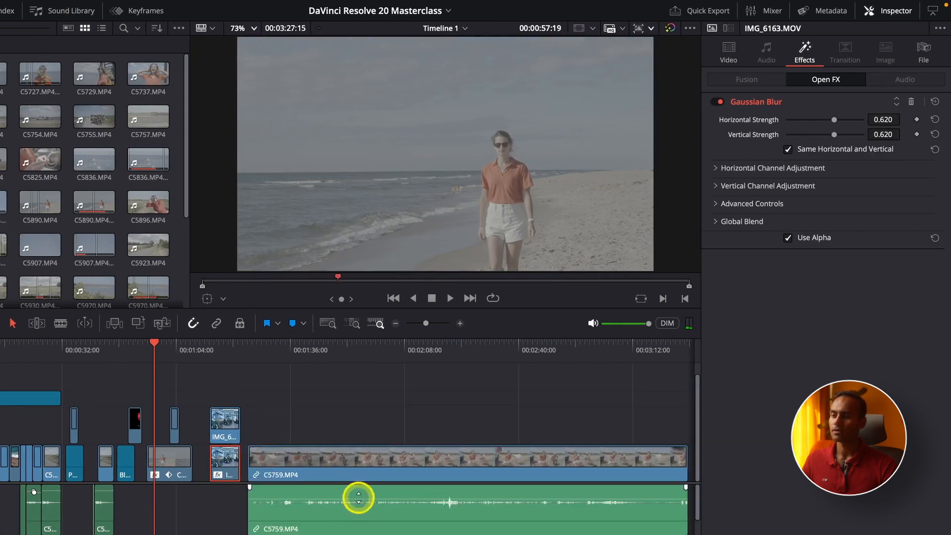
drag(358, 498, 356, 474)
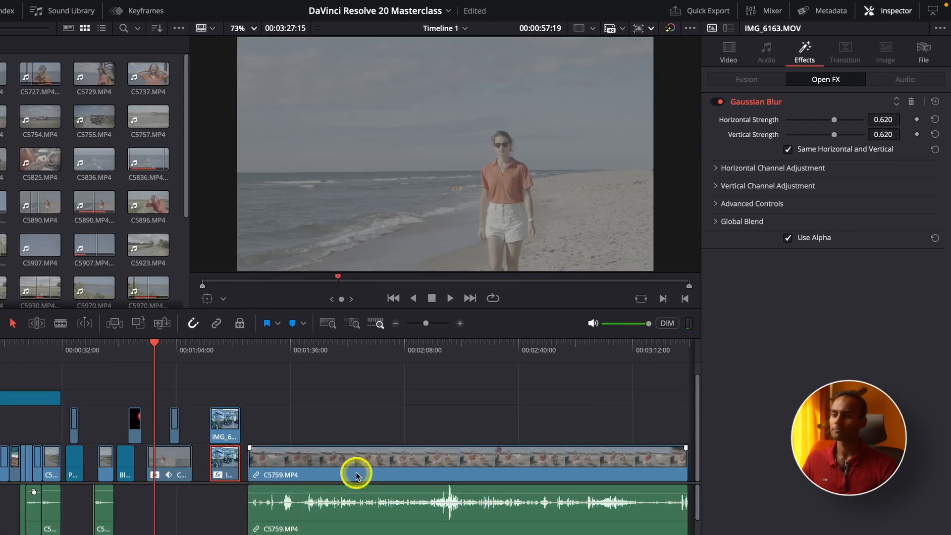
Trim the start of C5759.MP4 to the playhead at about 00:01:50
click(304, 350)
key(super+equal)
drag(368, 362, 398, 363)
click(463, 469)
key(shift+bracketleft)
Play the trimmed C5759.MP4 clip and split its video and audio at 00:01:54:04
key(space)
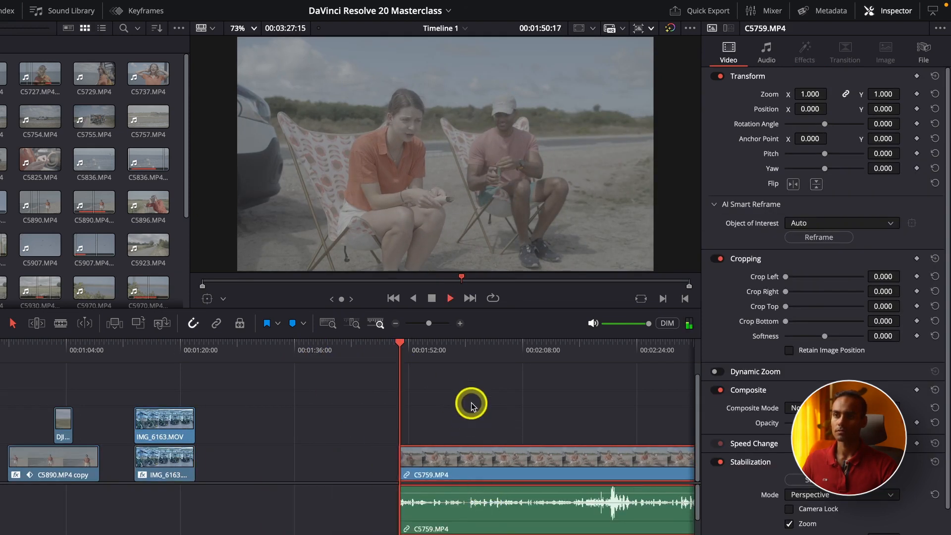
key(super+equal)
key(space)
key(XF86AudioRaiseVolume)
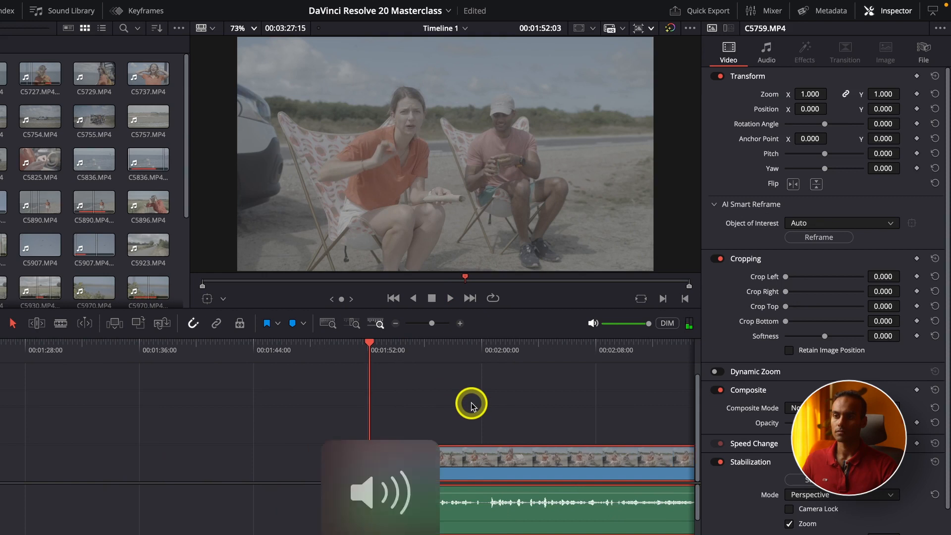
click(357, 353)
key(space)
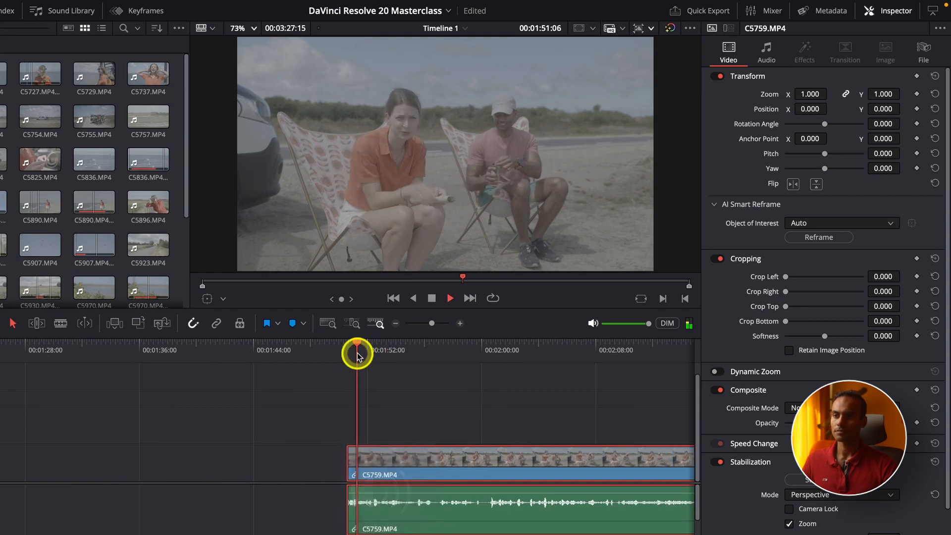
key(super+equal)
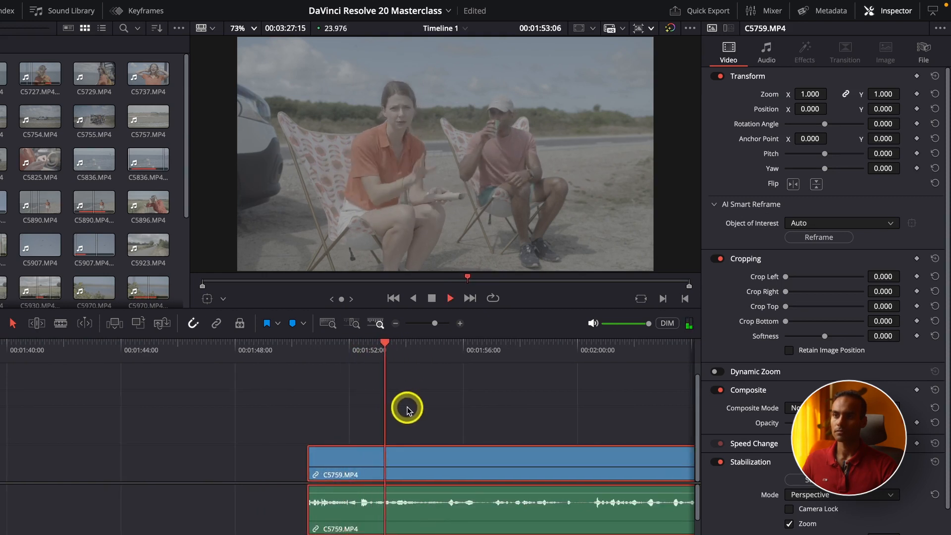
key(space)
key(b)
click(411, 470)
click(414, 518)
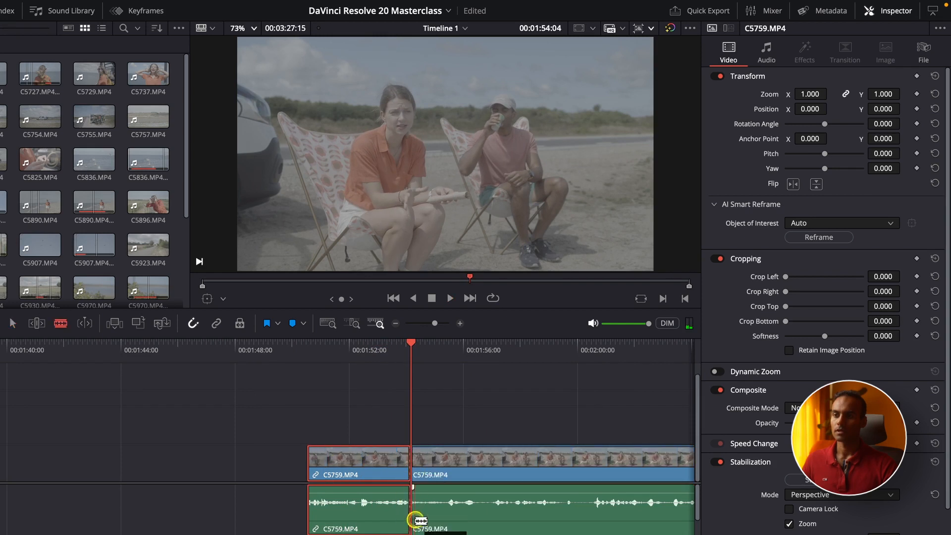
Cut about 15 seconds of video and audio out of C5759.MP4 after the 00:01:54:04 split and close the gap
key(super+minus)
drag(411, 353, 670, 533)
drag(367, 499, 569, 498)
click(499, 467)
key(BackSpace)
click(519, 506)
key(BackSpace)
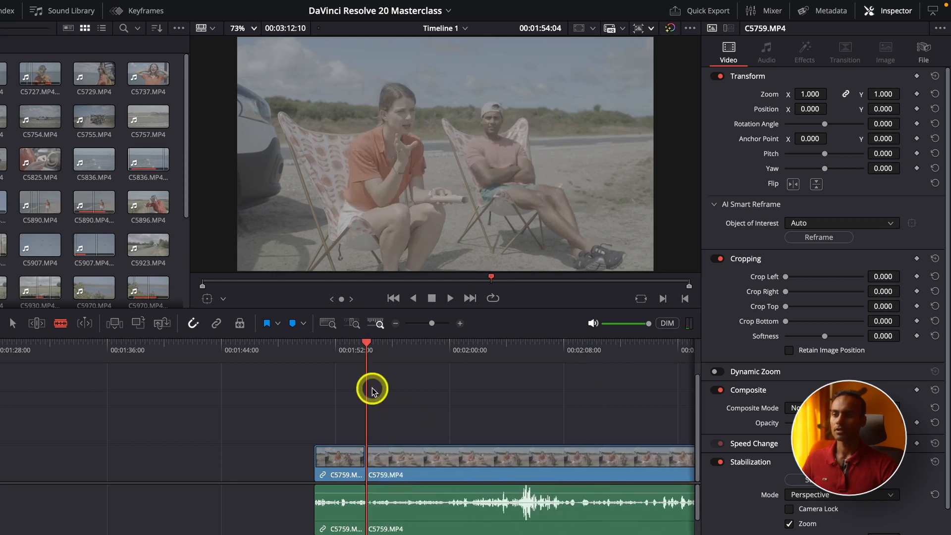
Replay the jump cut between the two C5759.MP4 pieces several times and return to 00:01:54:04
click(357, 358)
scroll(366, 387, up, 2)
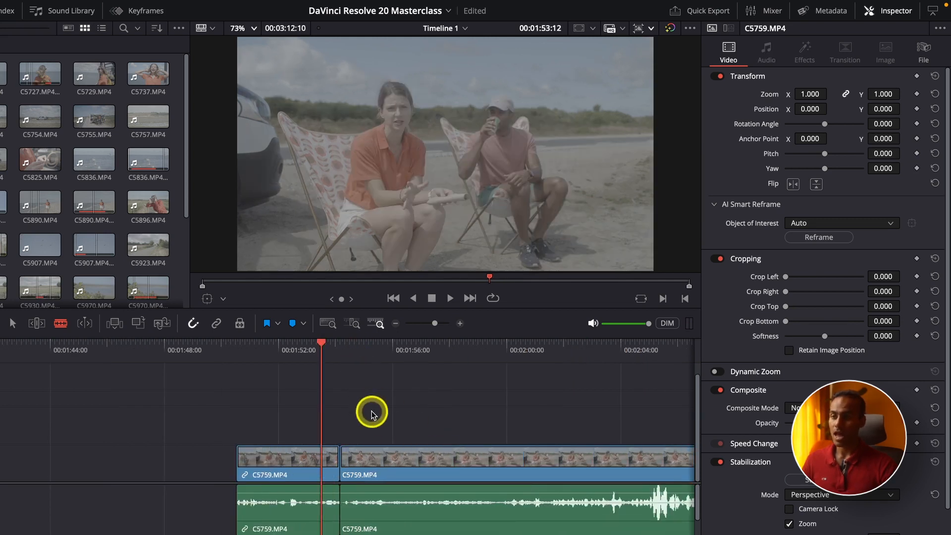
key(space)
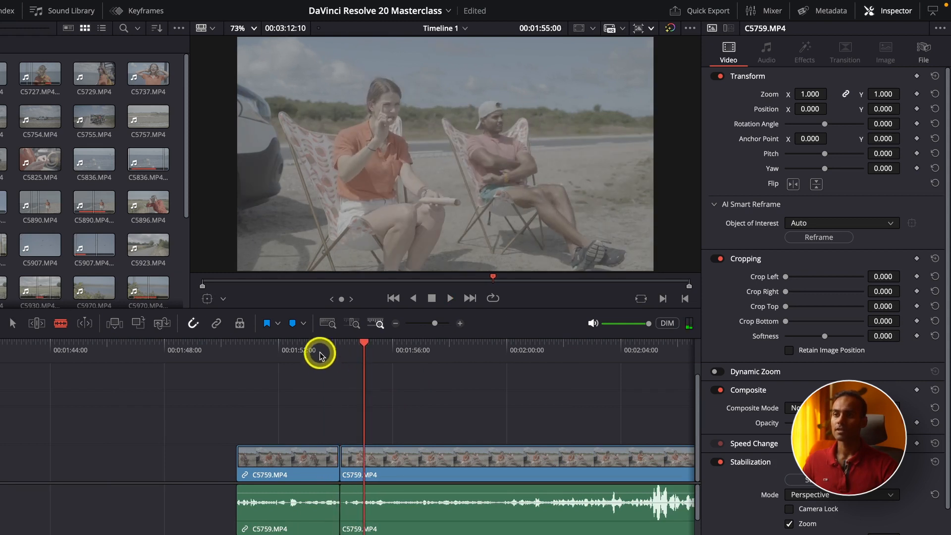
drag(320, 354, 310, 357)
key(space)
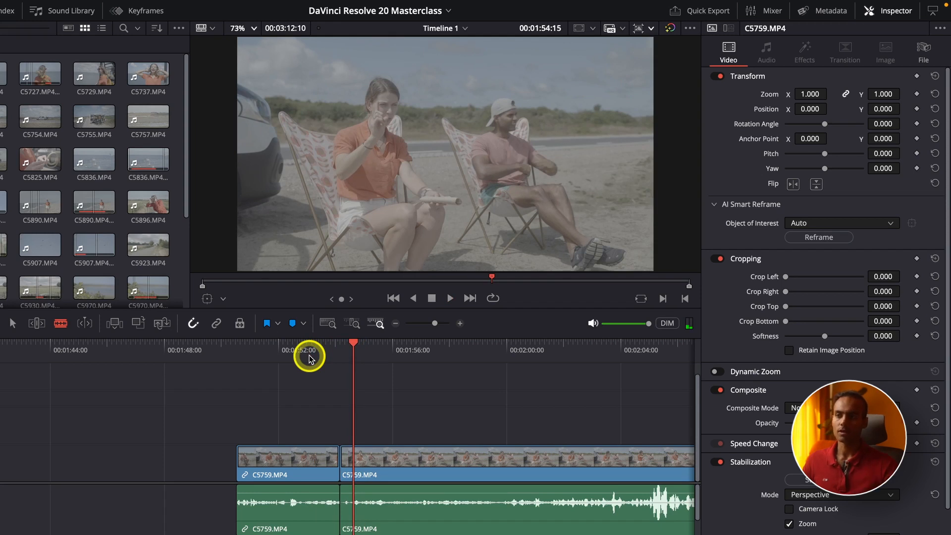
click(341, 352)
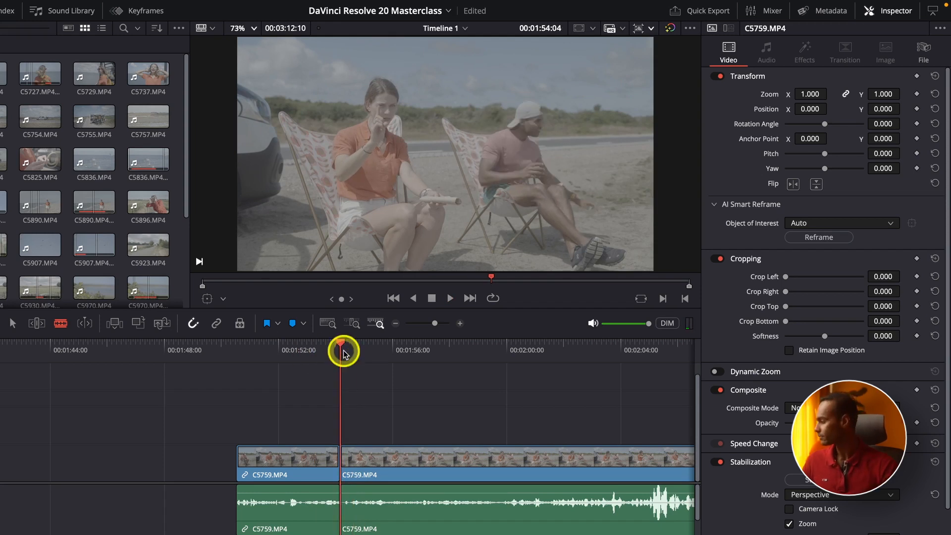
click(319, 350)
key(space)
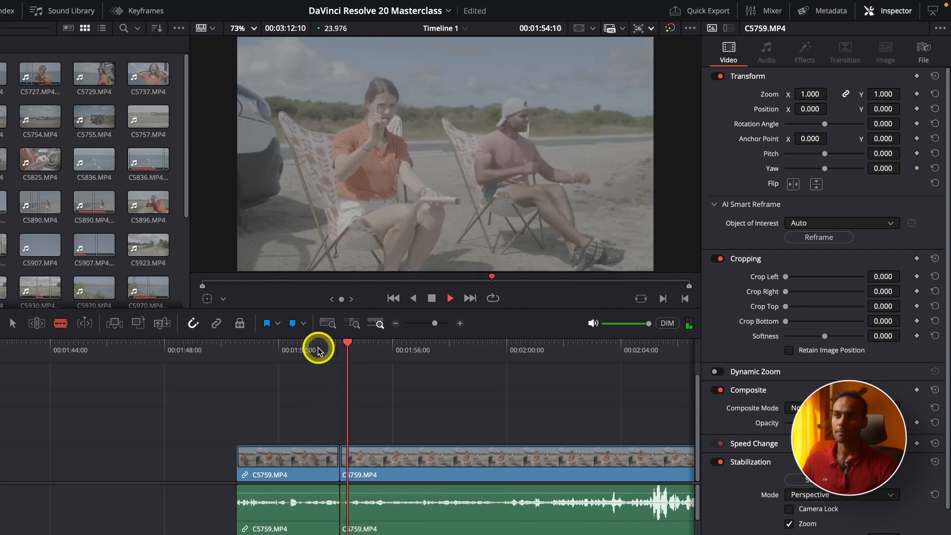
key(space)
click(332, 351)
click(340, 352)
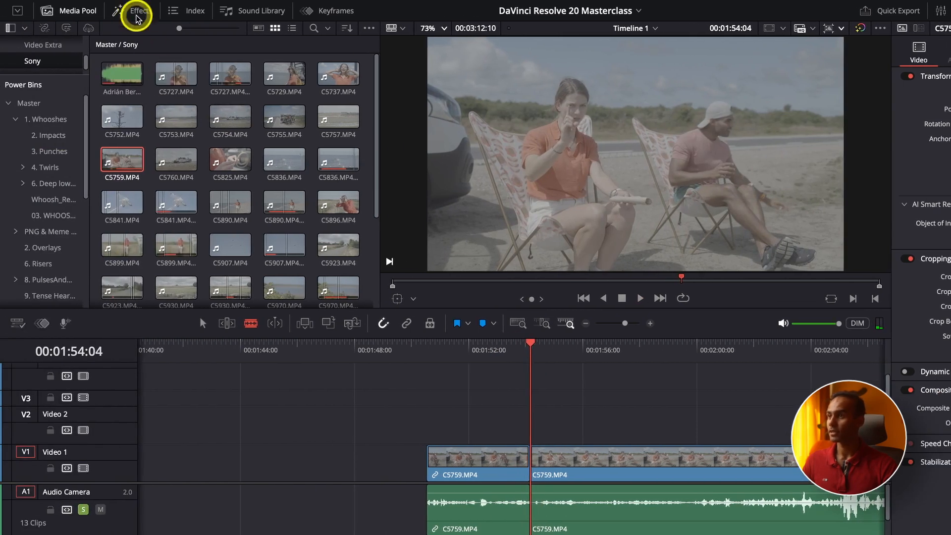
Look up Smooth Cut in the Favorites and search the effects for "smooth" across all folders
click(132, 11)
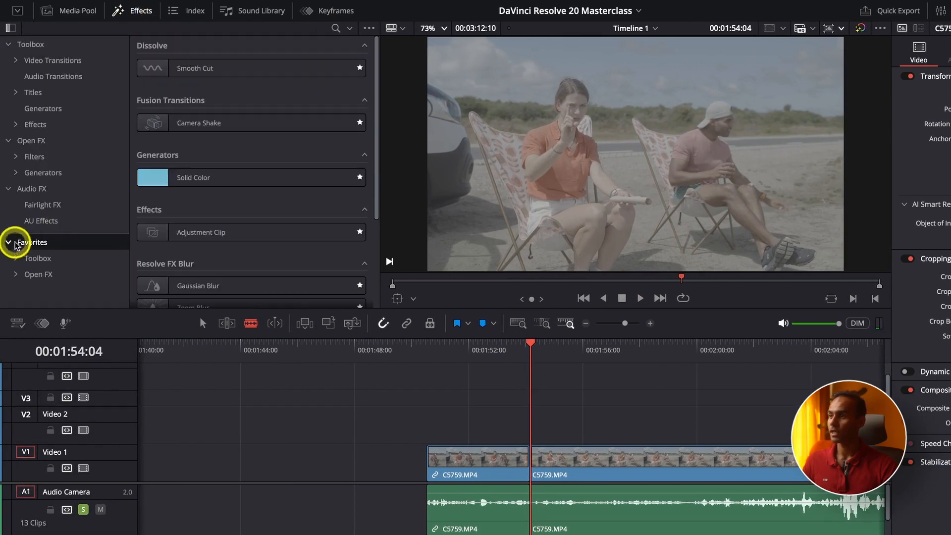
click(178, 69)
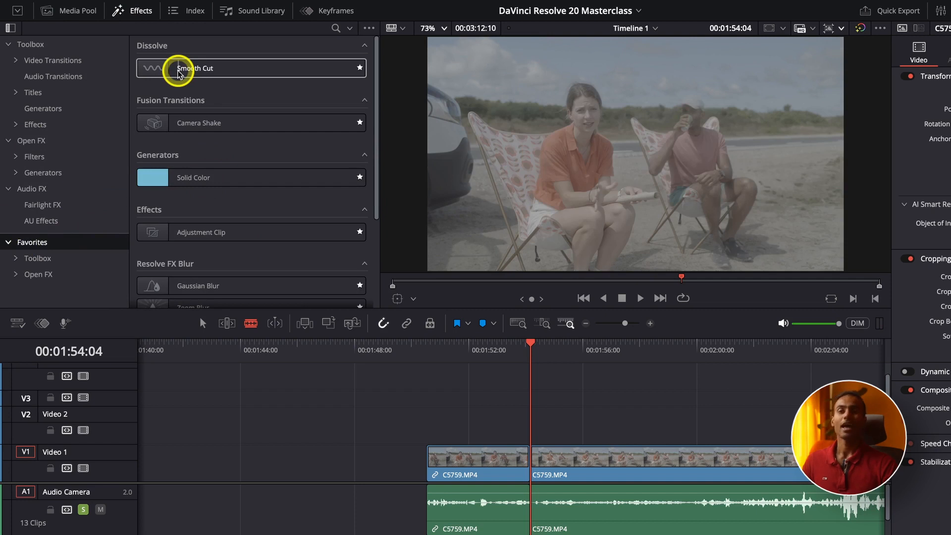
click(51, 40)
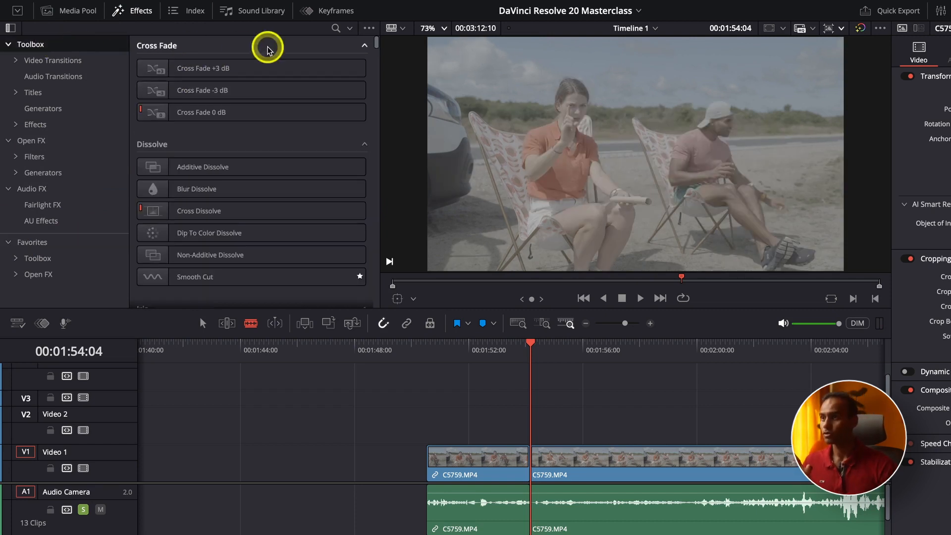
click(335, 28)
text(smooth)
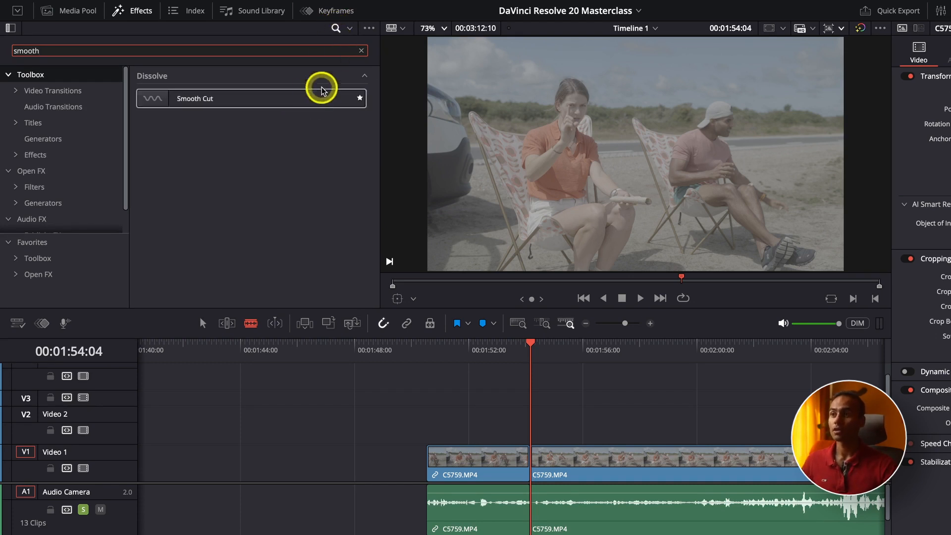
click(350, 29)
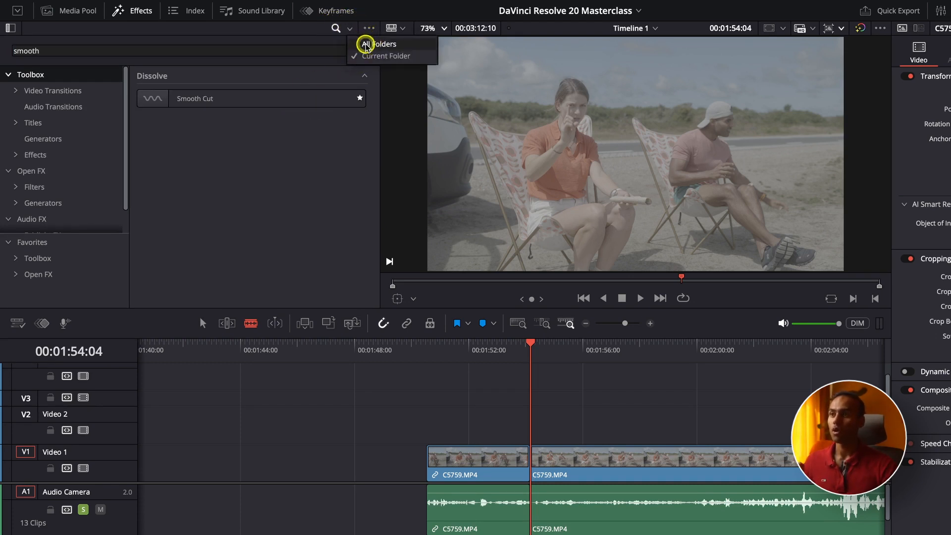
click(366, 46)
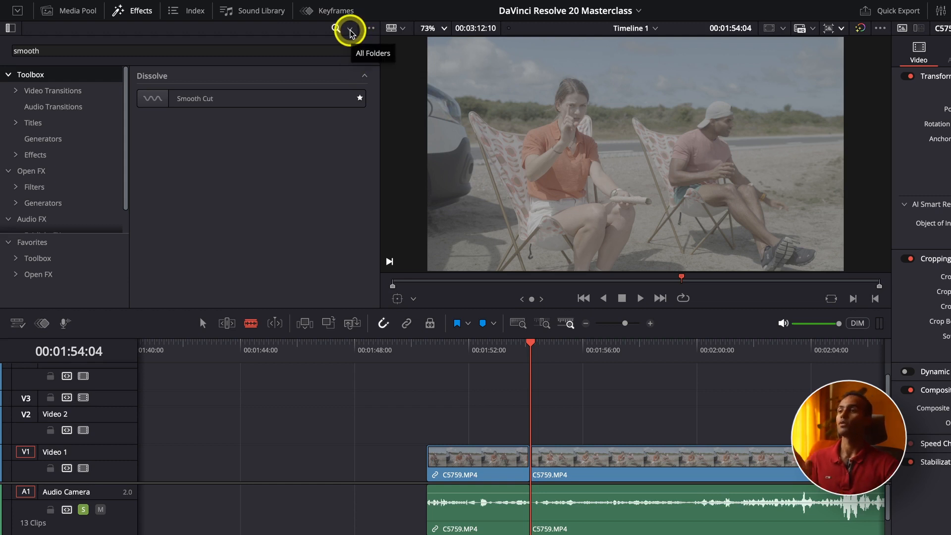
click(350, 29)
click(297, 161)
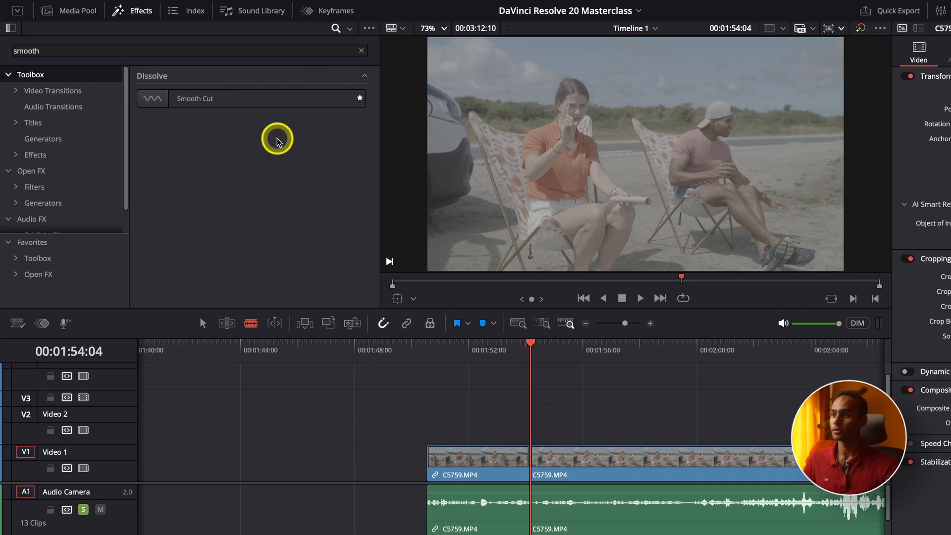
Try the Smooth Cut transition on the 00:01:54:04 jump cut and play it from 00:01:52:15
drag(223, 99, 529, 455)
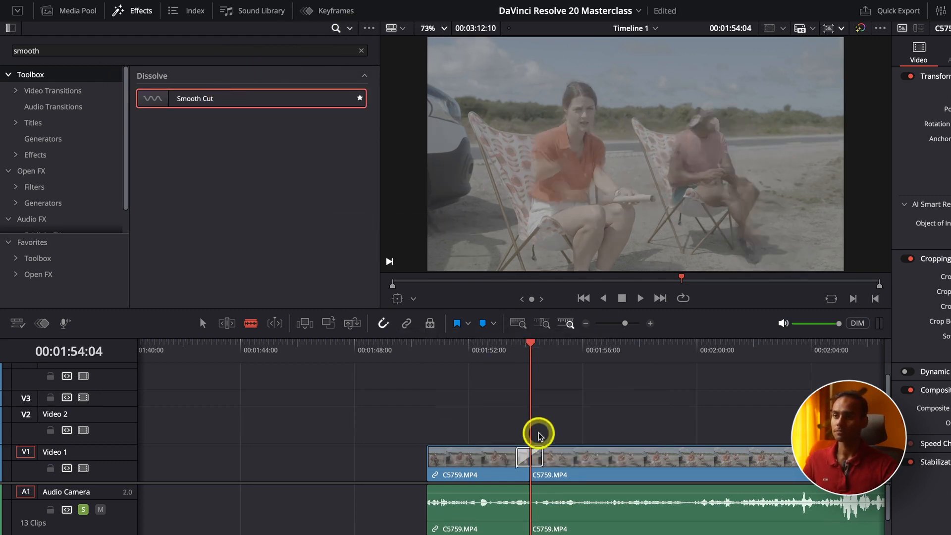
key(super+equal)
click(423, 356)
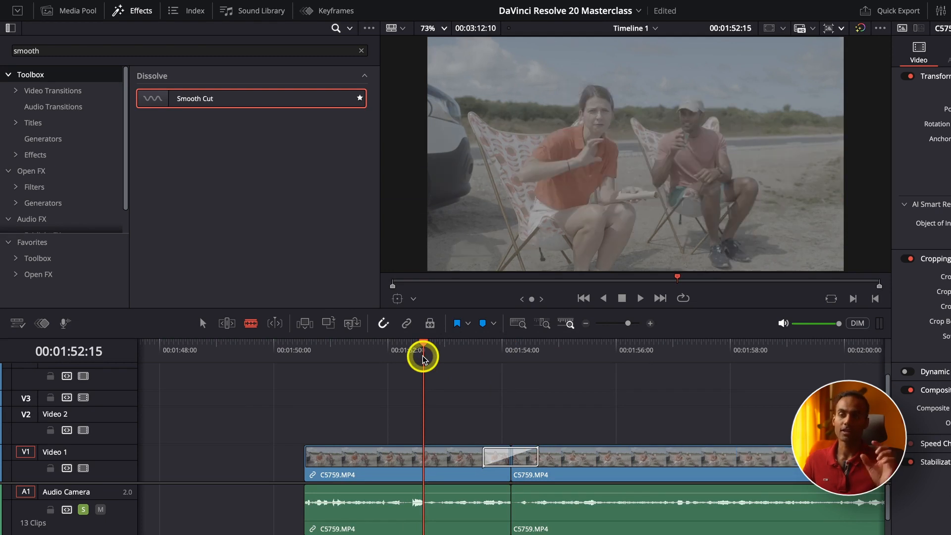
key(space)
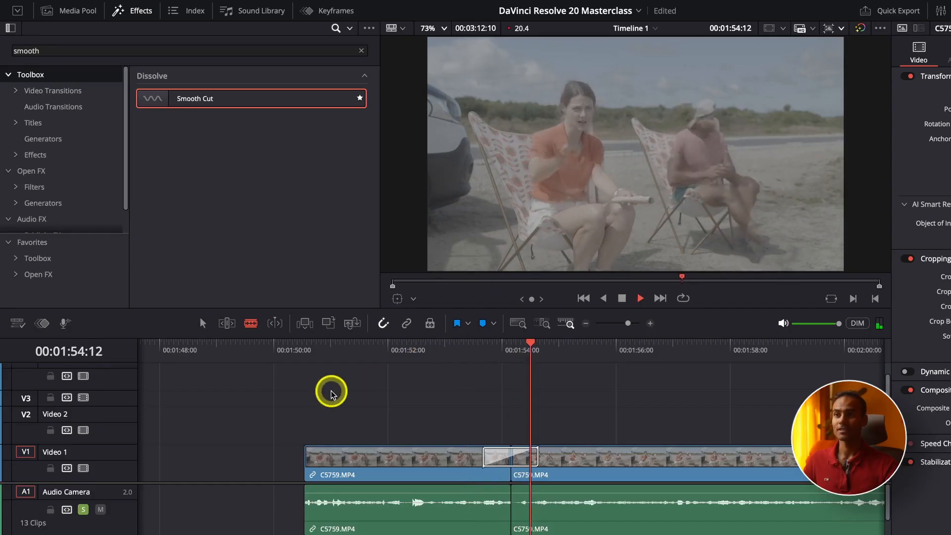
key(super+minus)
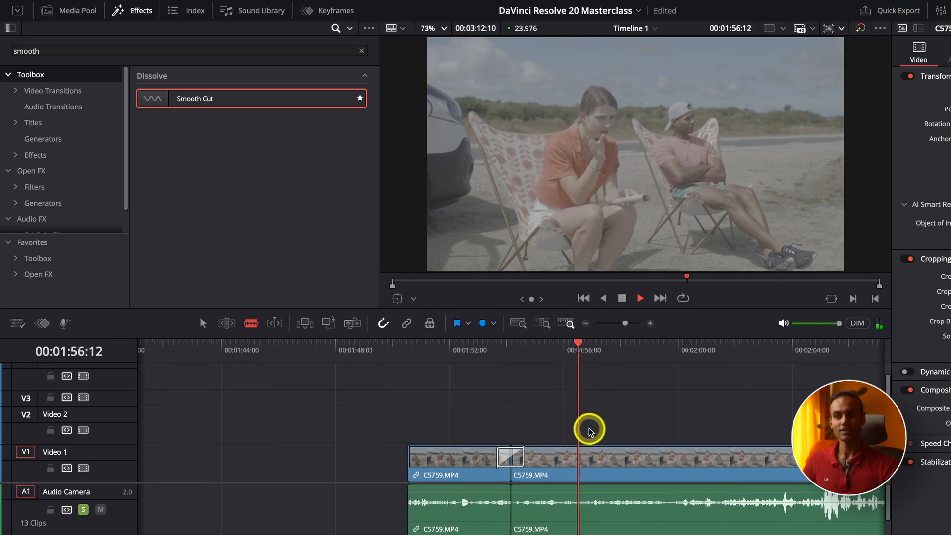
key(space)
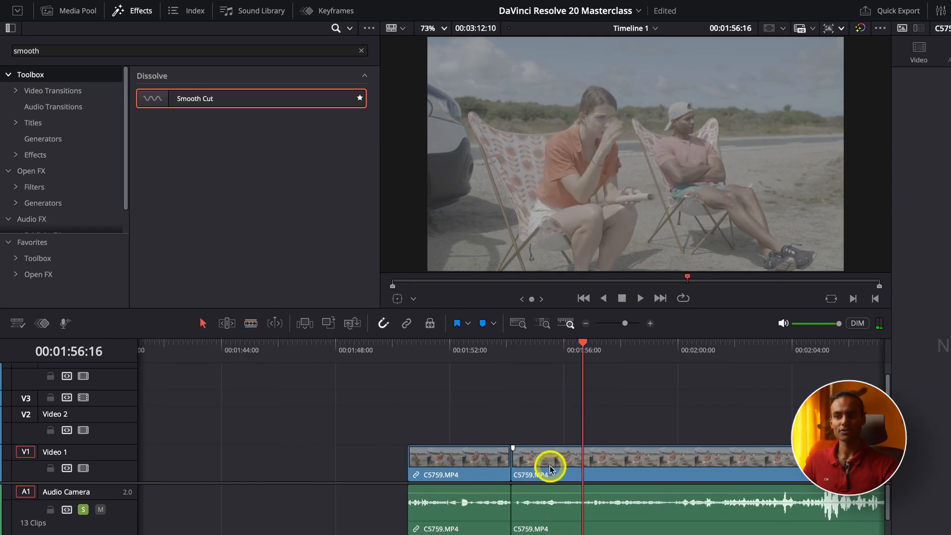
Split C5759.MP4 at 00:01:56:16, remove about one second after the split and close the gap
click(582, 474)
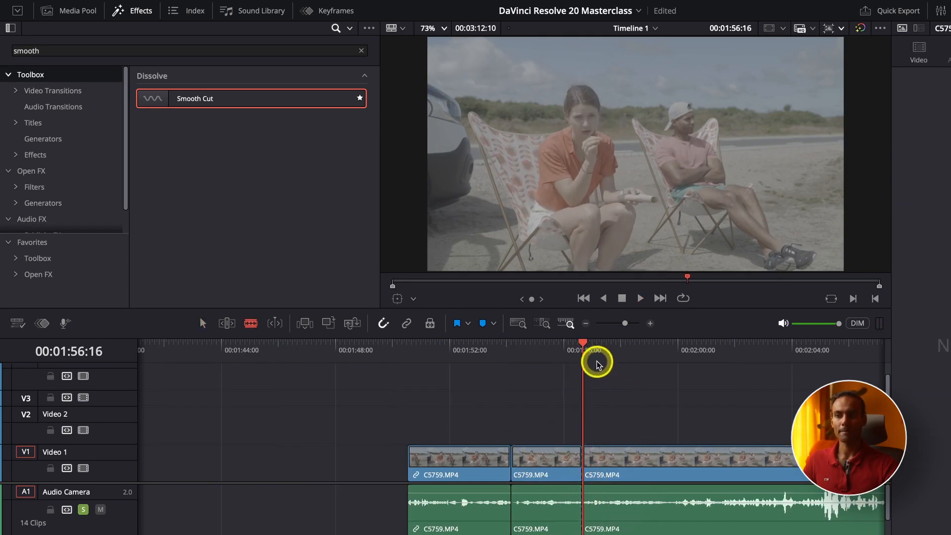
key(space)
key(space)
drag(628, 380, 692, 511)
key(shift+[)
key(a)
drag(680, 469, 650, 470)
Play the 00:01:56:16 cut between the C5759.MP4 pieces and roll the edit point about two seconds later, to about 00:01:58:18
click(556, 353)
key(space)
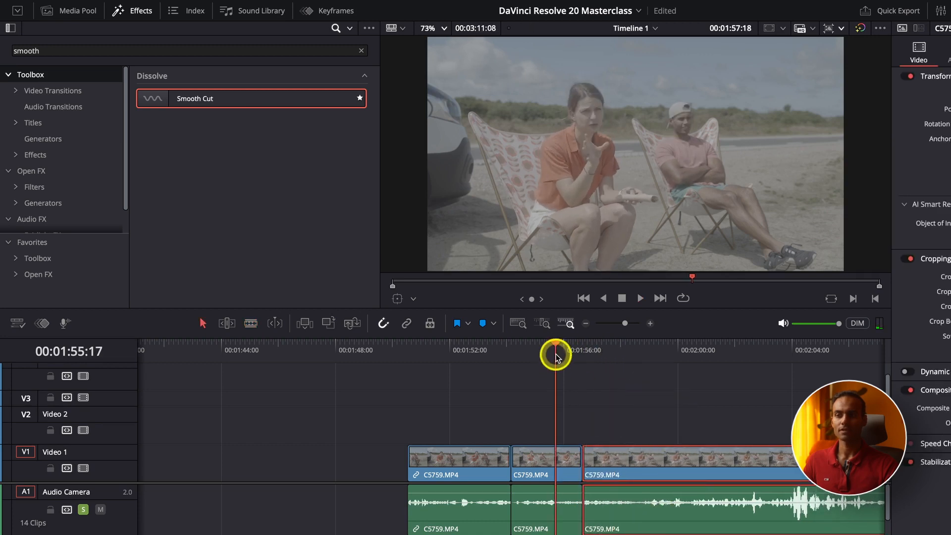
click(558, 352)
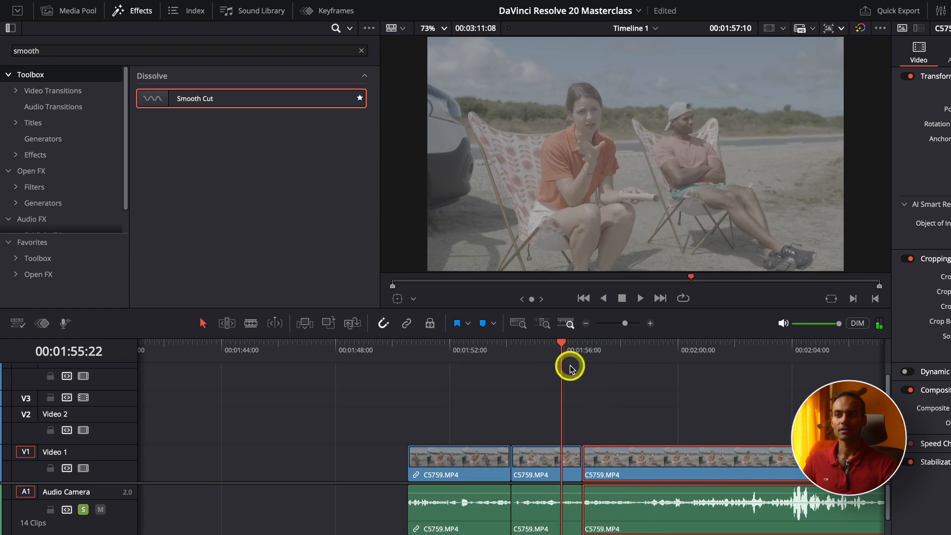
key(space)
drag(586, 458, 653, 461)
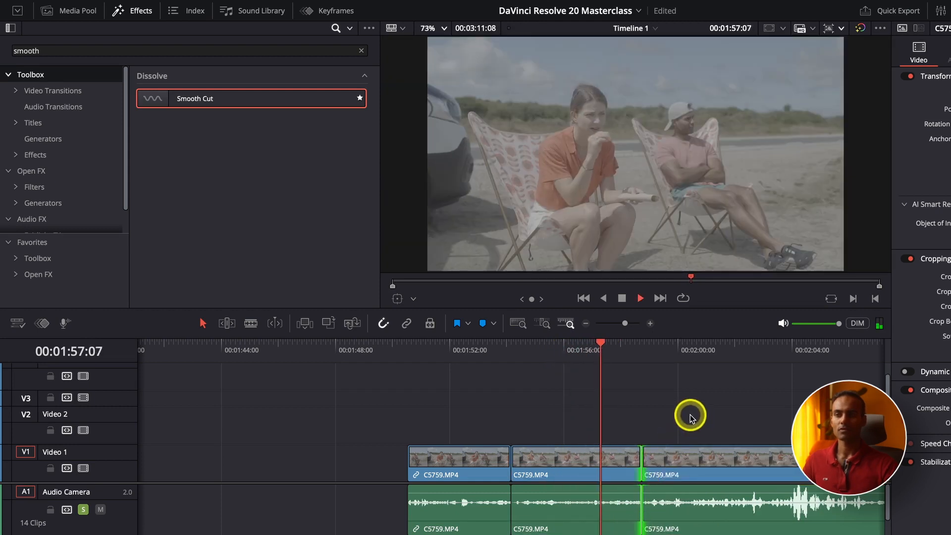
Play across the moved C5759.MP4 jump cut near 00:01:58:18 with the timeline enlarged
key(space)
scroll(692, 419, up, 2)
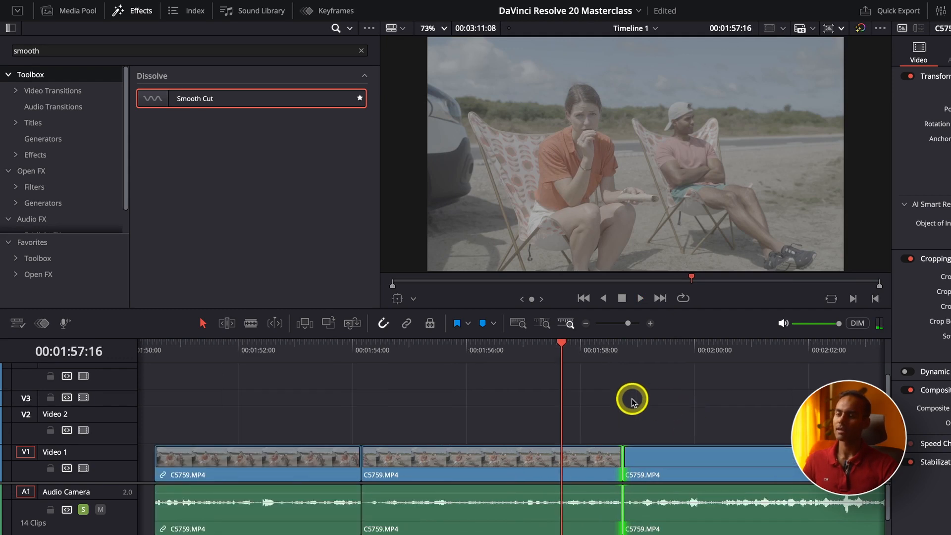
key(space)
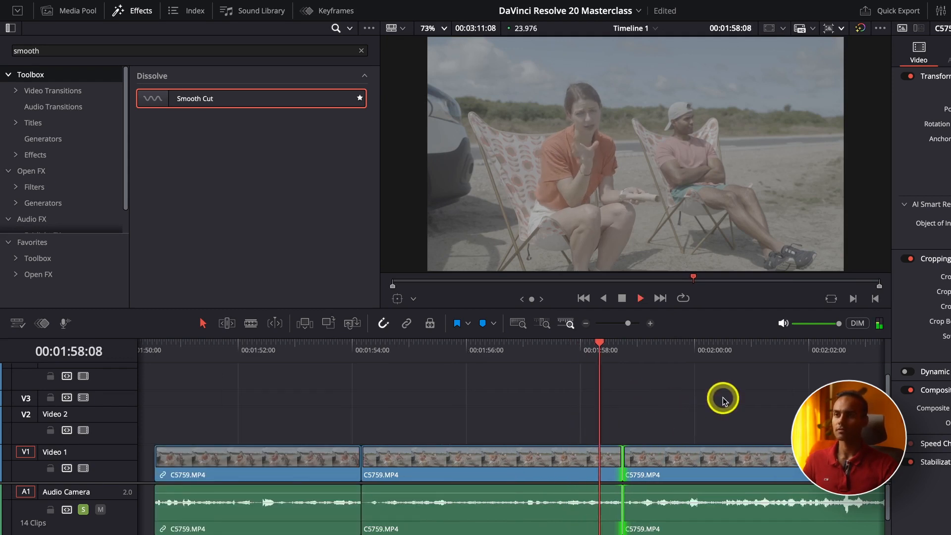
key(space)
click(612, 352)
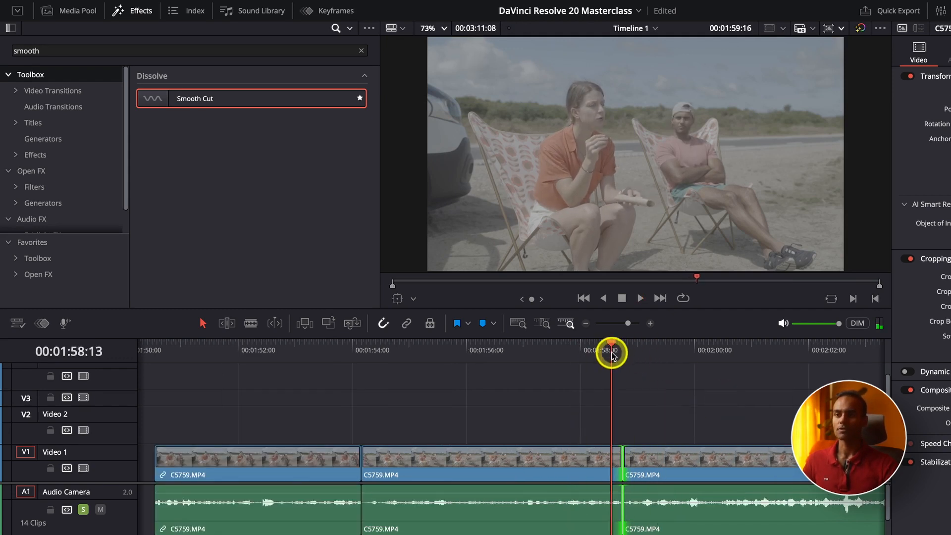
drag(612, 352, 594, 353)
key(space)
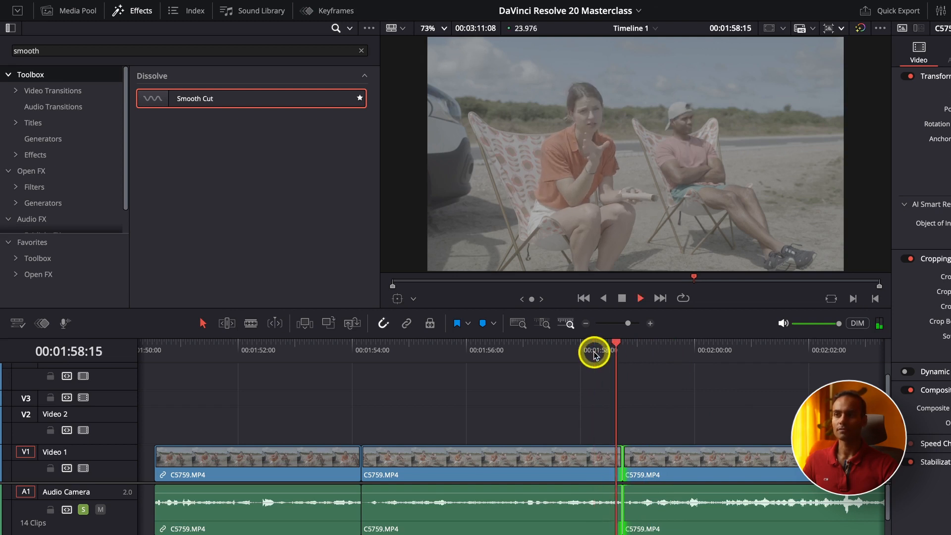
key(space)
Mute the system sound and replay the jump cut near 00:01:58:18 from about 00:01:57:12
key(XF86AudioMute)
click(552, 352)
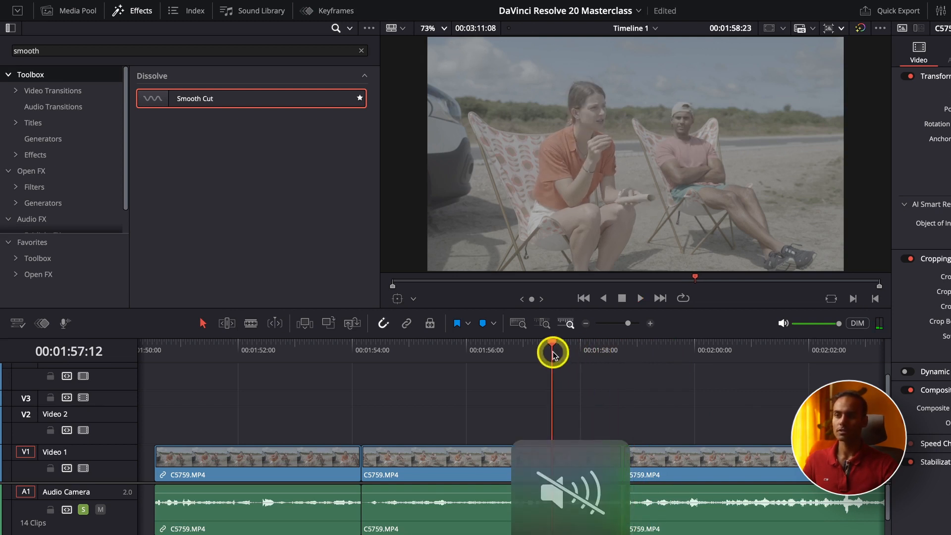
key(space)
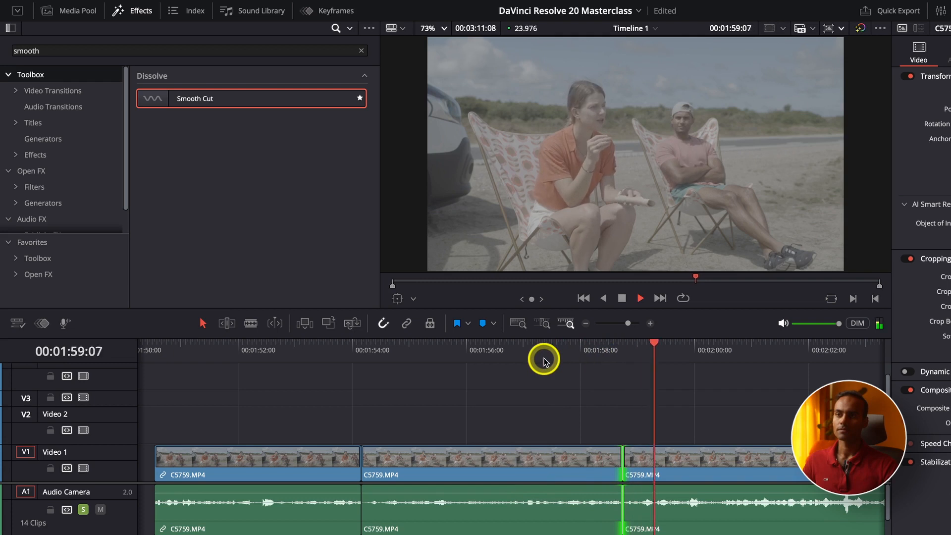
click(543, 358)
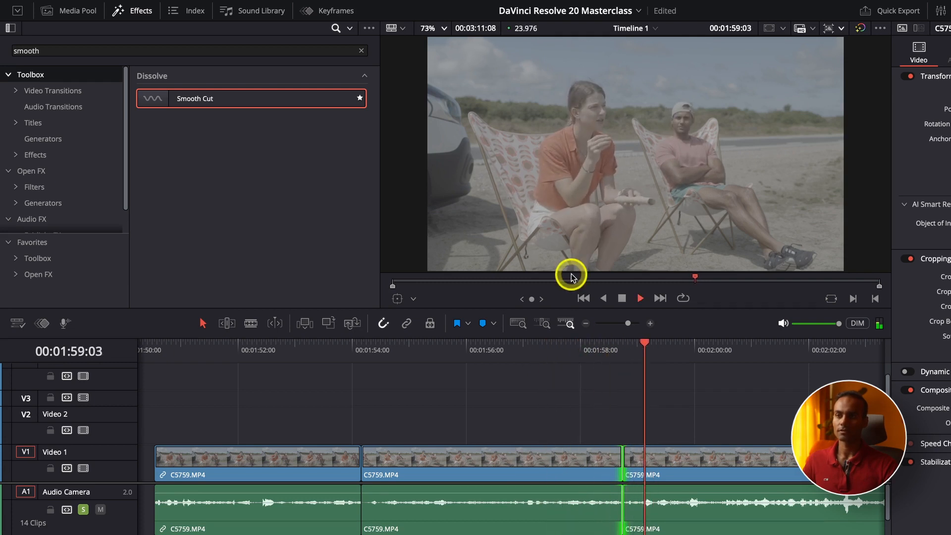
key(space)
Try the Smooth Cut transition on the jump cut near 00:01:58:18 and play across it
drag(193, 98, 622, 460)
click(559, 358)
key(space)
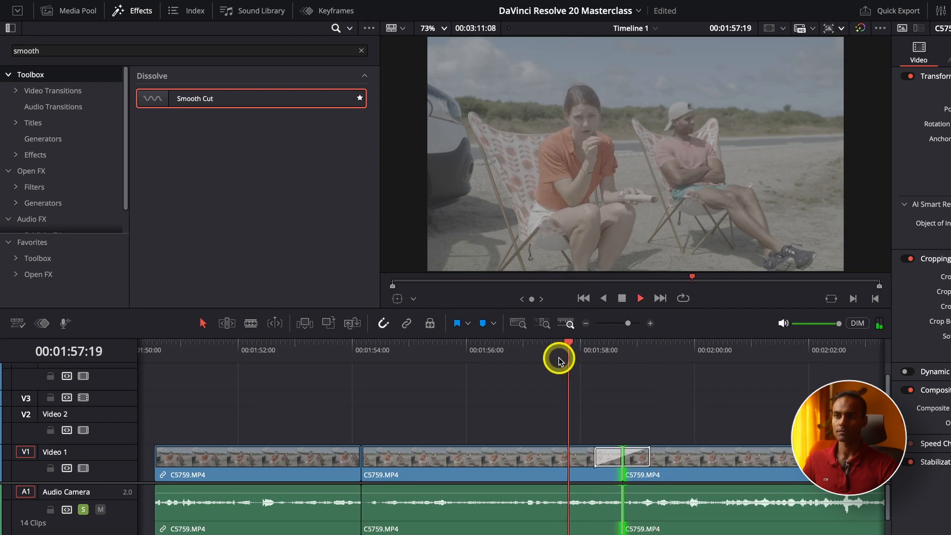
key(space)
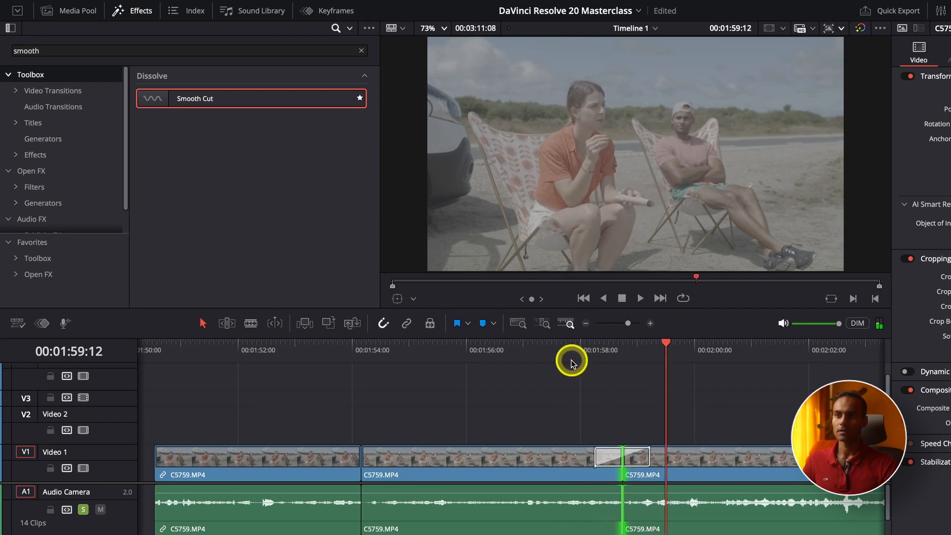
click(571, 359)
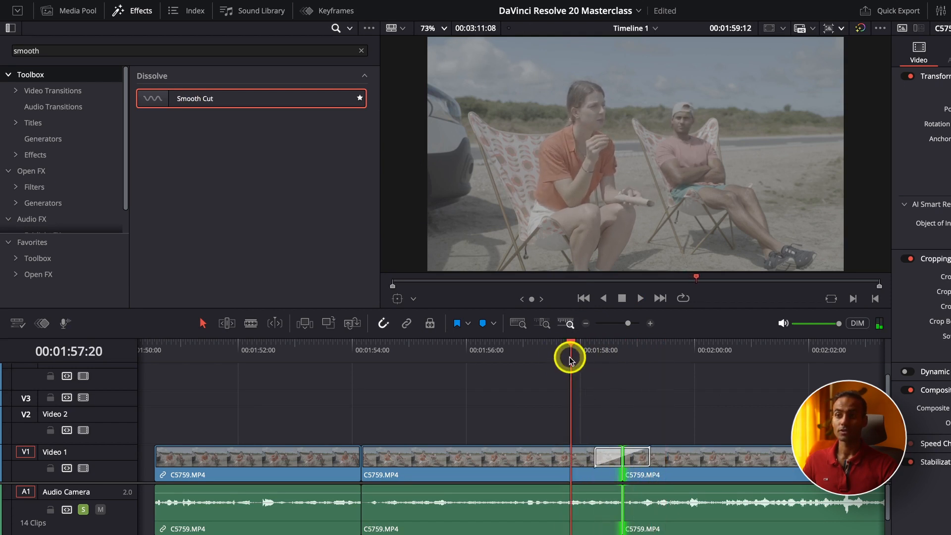
click(608, 458)
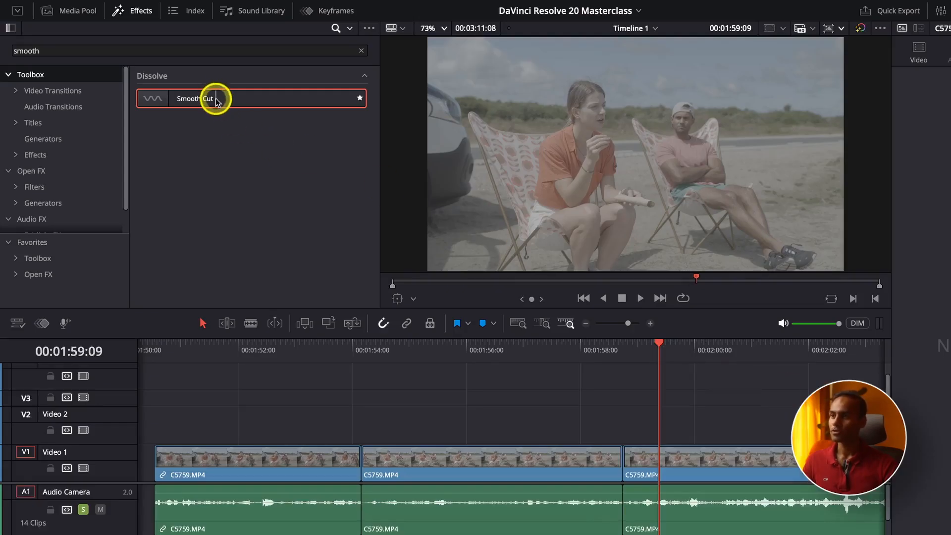
Add the Smooth Cut transition to the jump cut near 00:01:58:18 and play it in full-screen view
drag(215, 99, 623, 455)
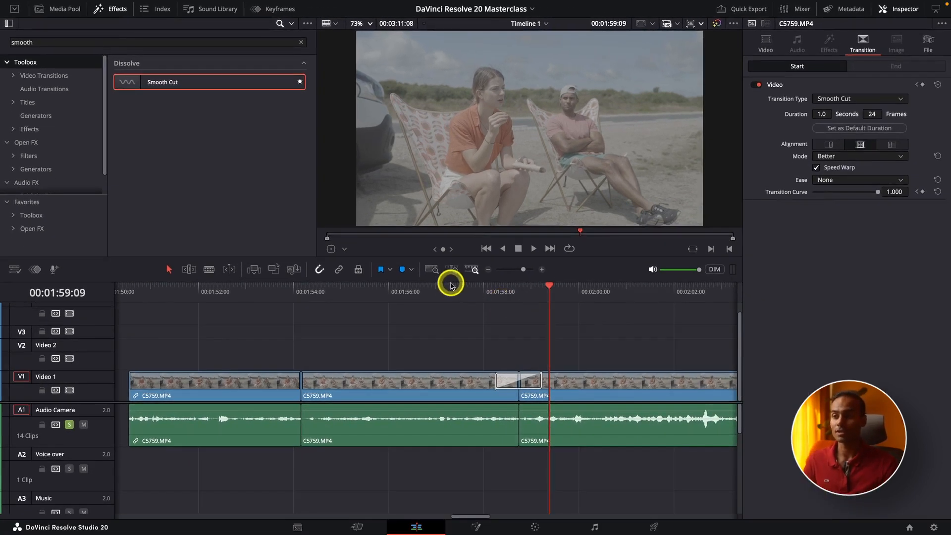
click(450, 284)
key(p)
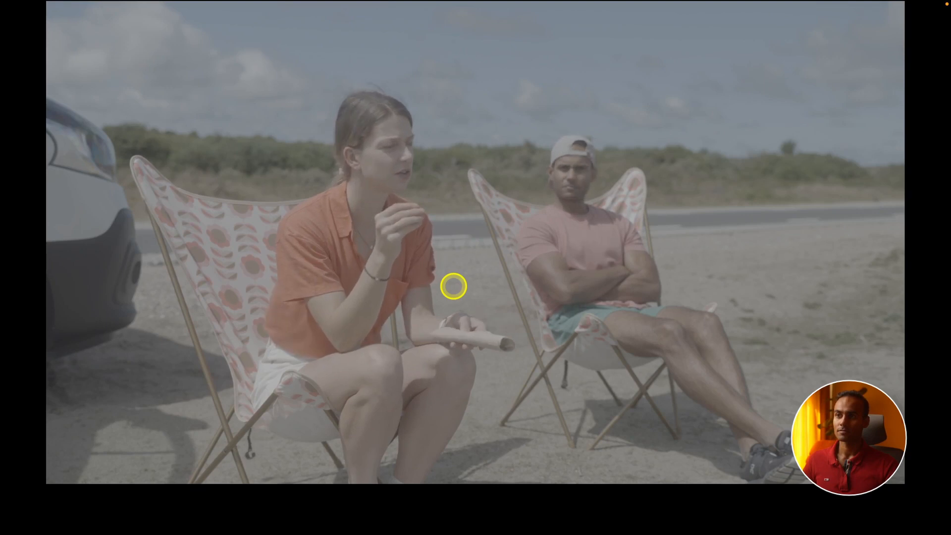
key(p)
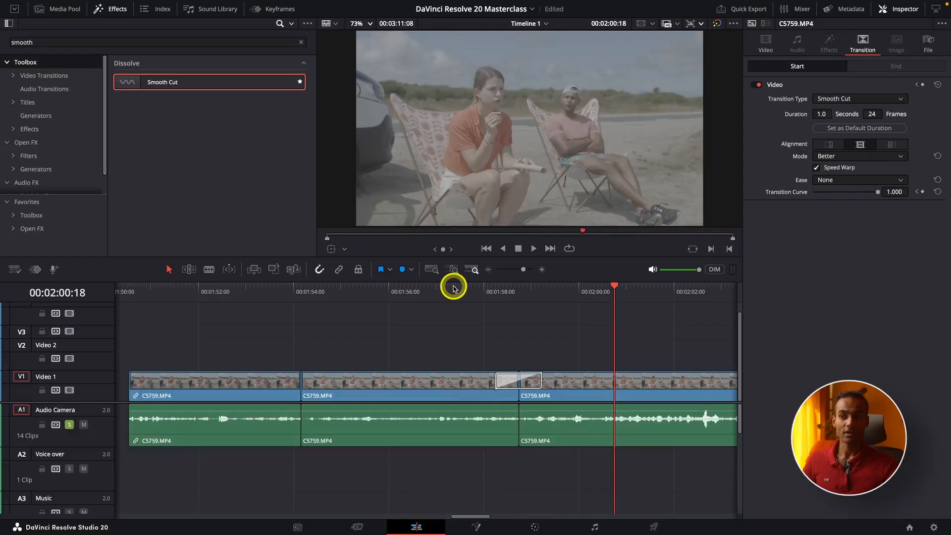
Replay the Smooth Cut transition near 00:01:58:18 several times, starting about one second before it
click(453, 286)
key(space)
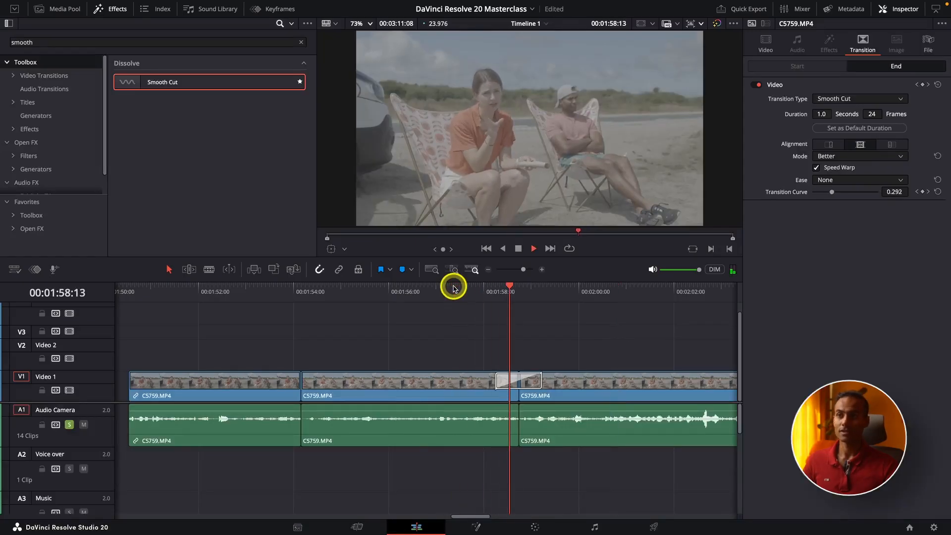
click(453, 287)
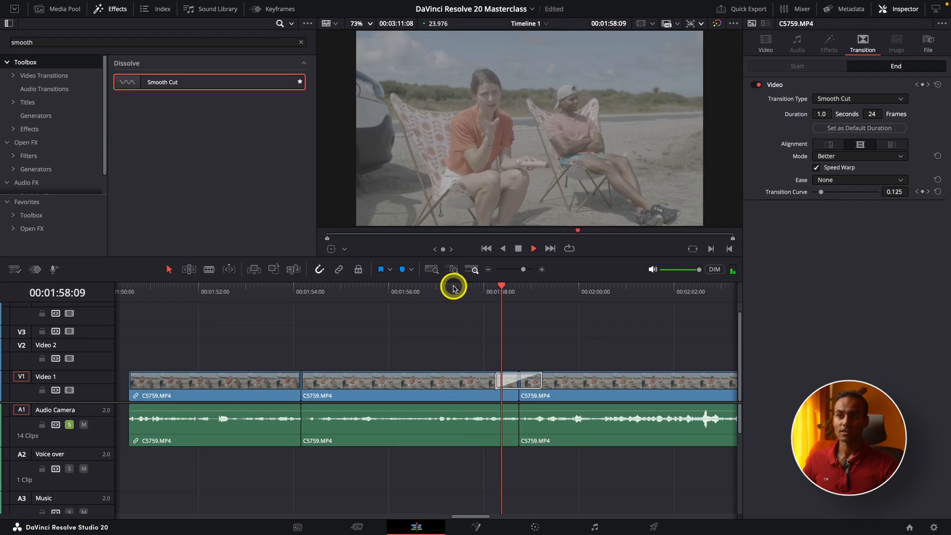
click(453, 286)
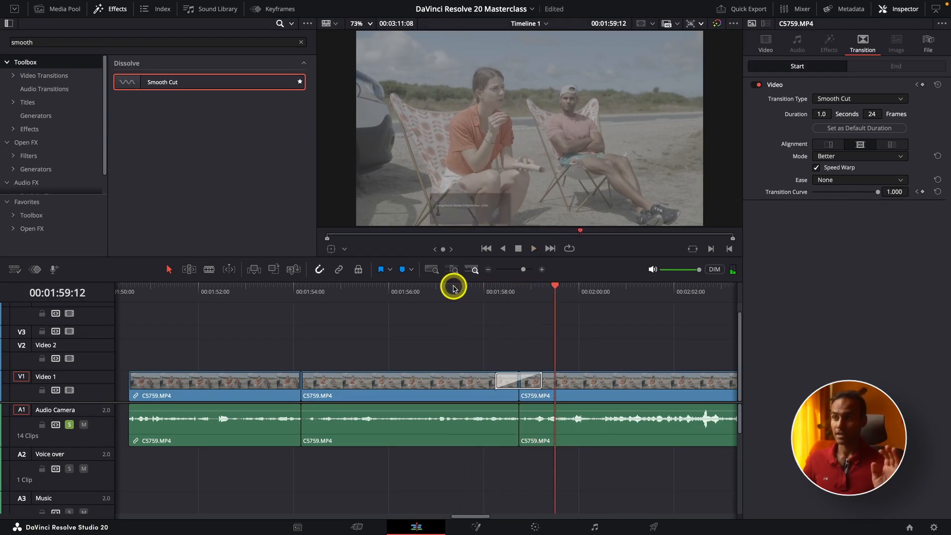
click(453, 286)
key(space)
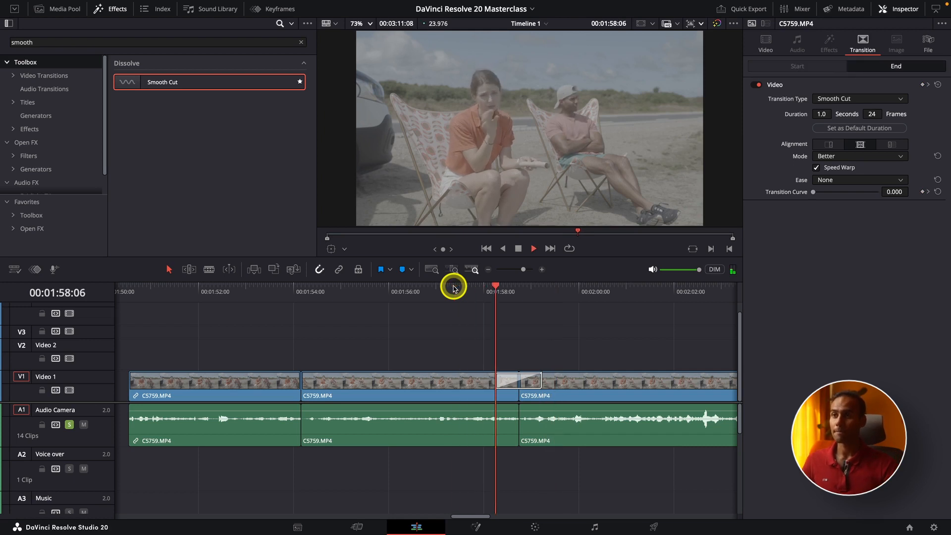
scroll(465, 297, down, 2)
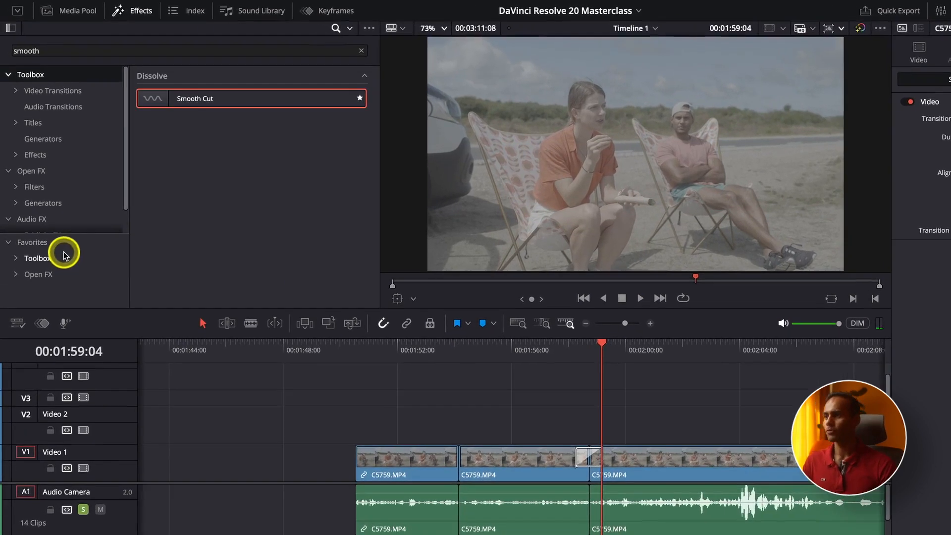
Clear the effects search and look through all the effects stored in Favorites
click(54, 204)
click(359, 52)
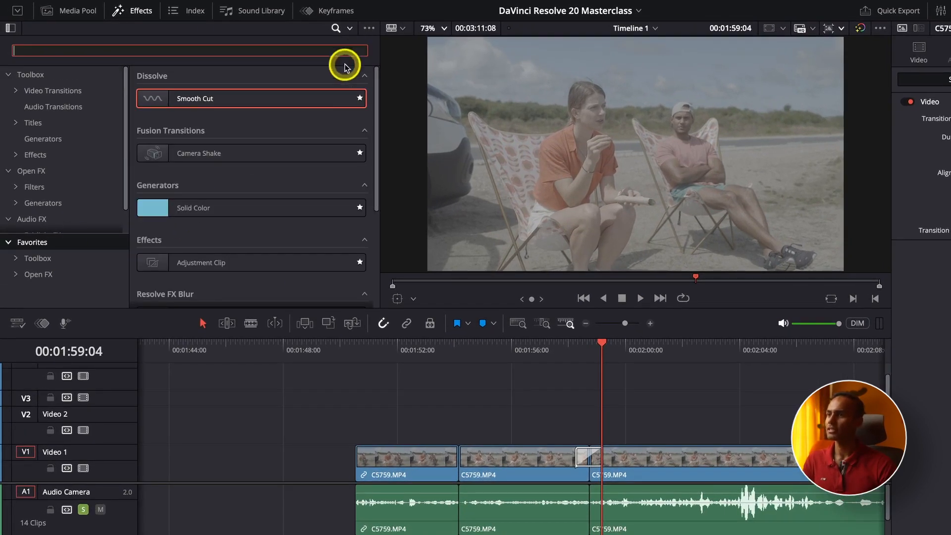
scroll(218, 171, down, 2)
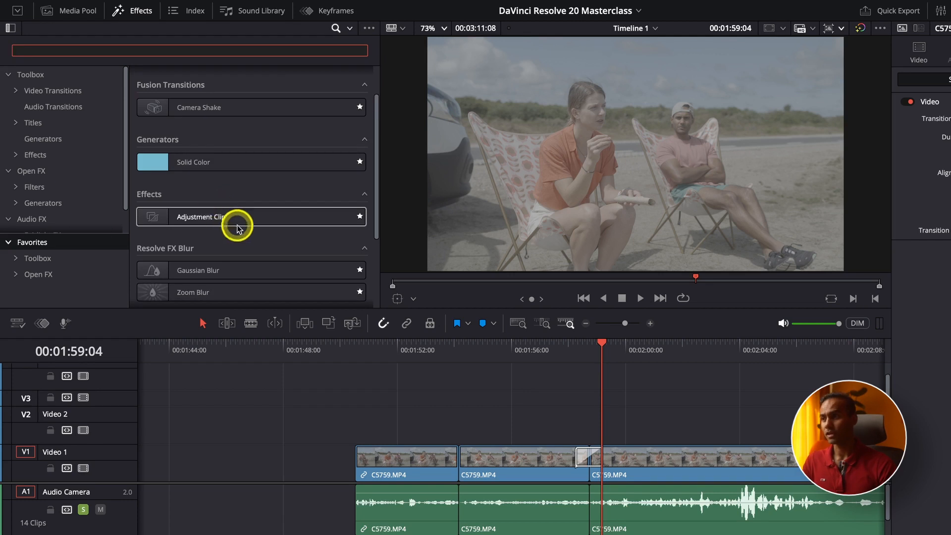
scroll(236, 227, down, 5)
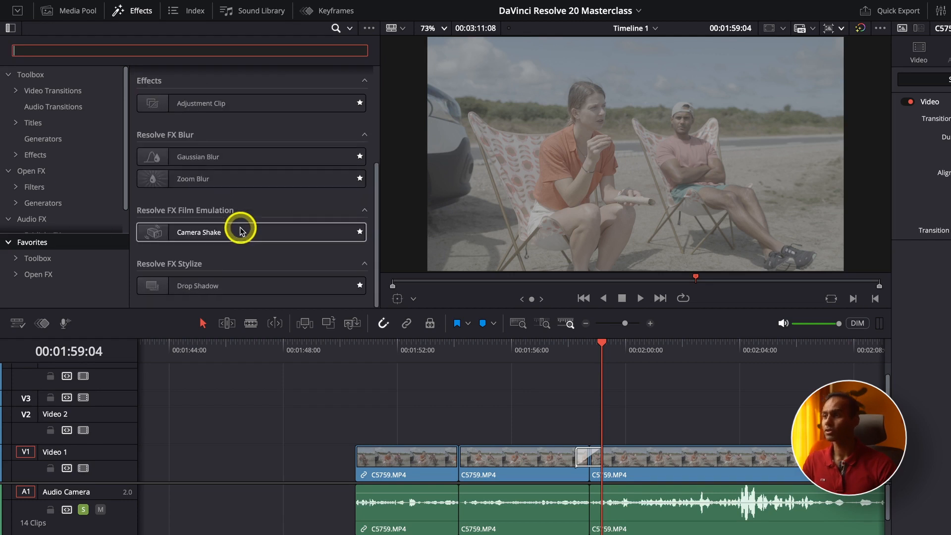